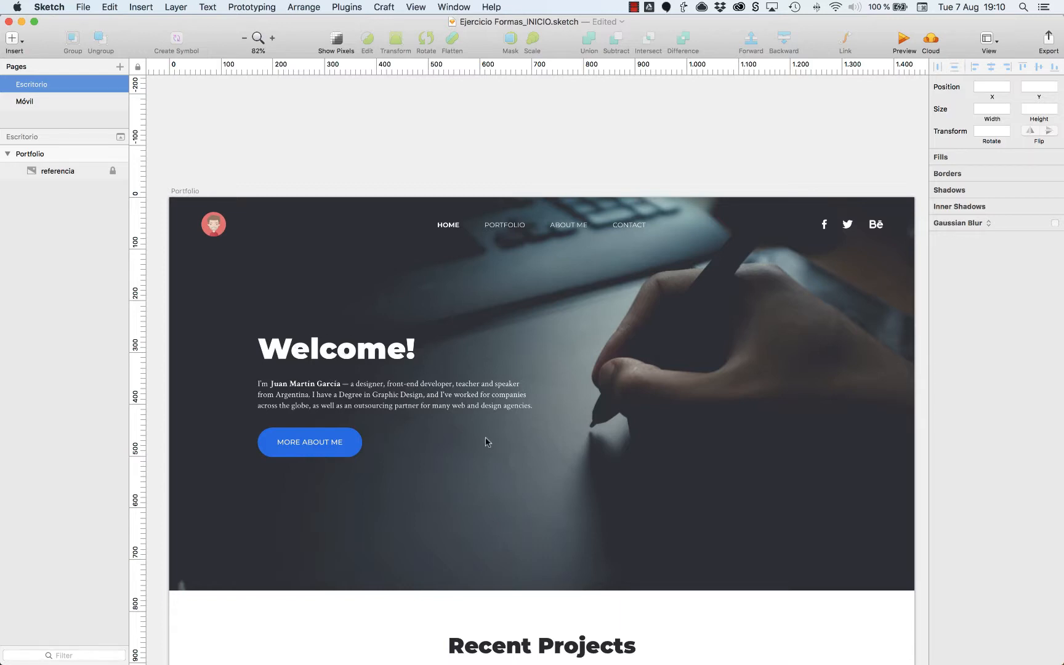
Draw a 1440 × 761 rectangle covering the hero section at X 0, Y 0, and place its layer beneath the referencia layer.
{"action": "scroll", "coordinate": [487, 444], "scroll_direction": "down", "scroll_amount": 5}
{"action": "scroll", "coordinate": [487, 447], "scroll_direction": "down", "scroll_amount": 8}
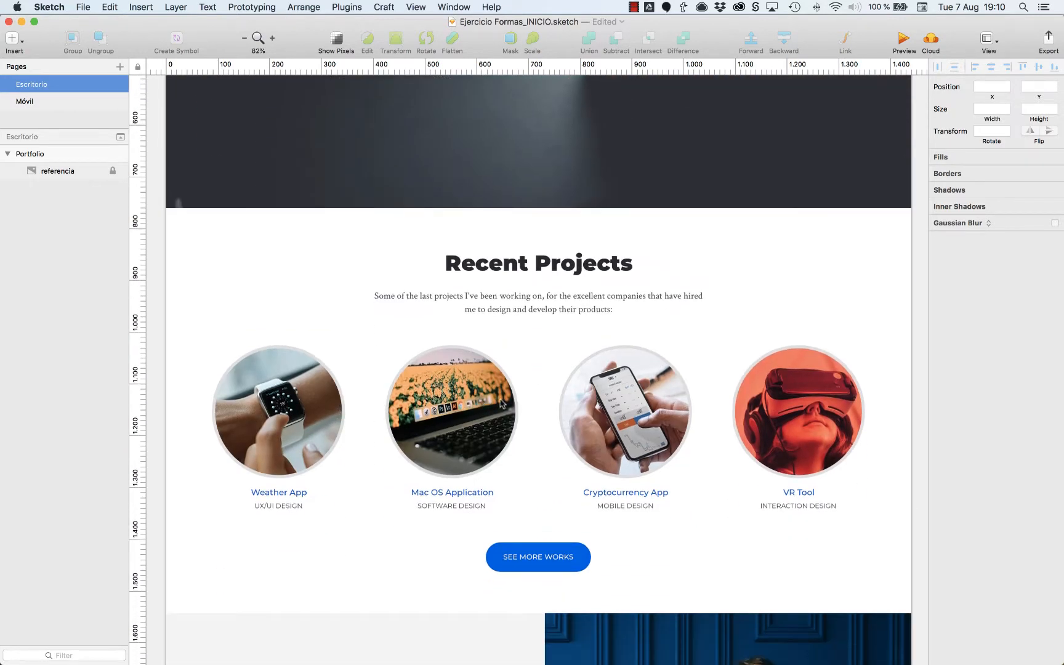
{"action": "scroll", "coordinate": [648, 408], "scroll_direction": "down", "scroll_amount": 12}
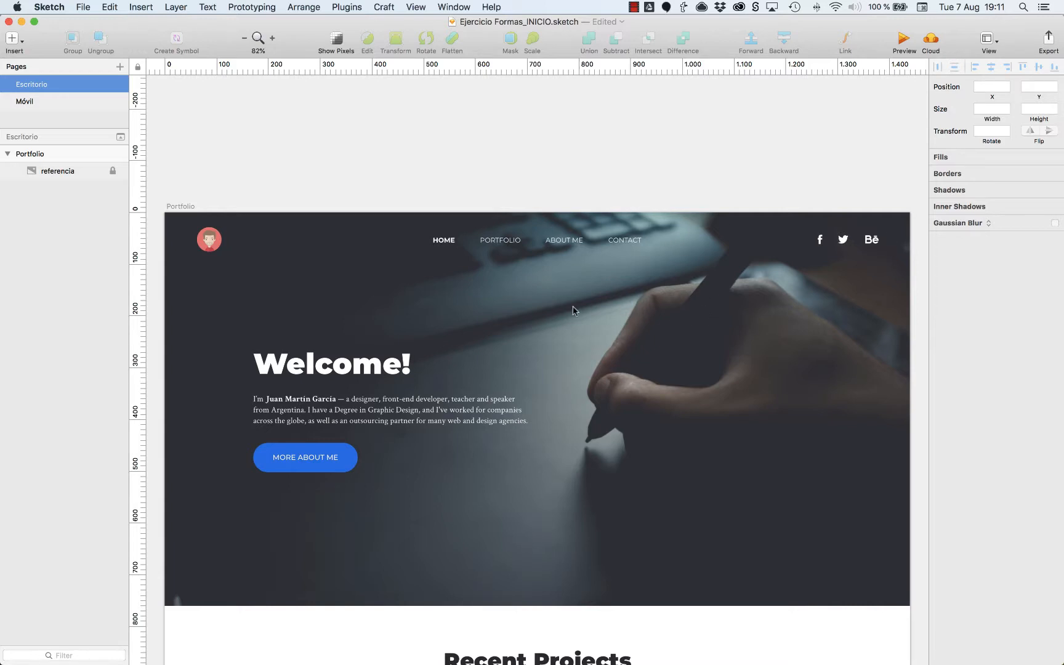
{"action": "key", "text": "r"}
{"action": "mouse_move", "coordinate": [168, 214]}
{"action": "left_mouse_down"}
{"action": "mouse_move", "coordinate": [641, 418]}
{"action": "mouse_move", "coordinate": [923, 577]}
{"action": "mouse_move", "coordinate": [910, 606]}
{"action": "left_mouse_up"}
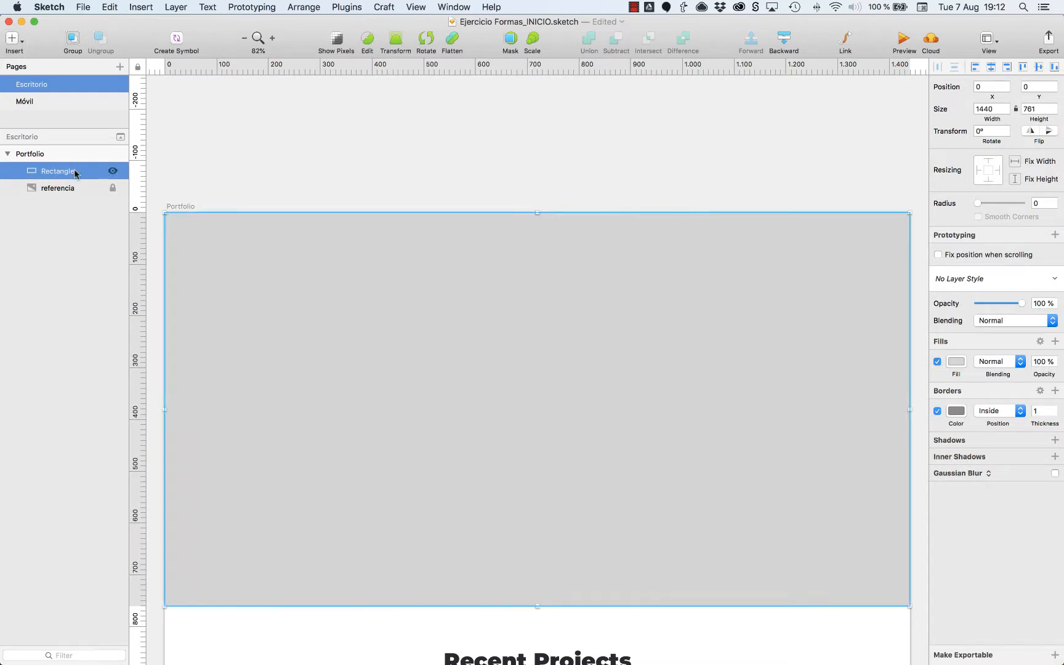
{"action": "left_click_drag", "start_coordinate": [71, 171], "coordinate": [74, 193]}
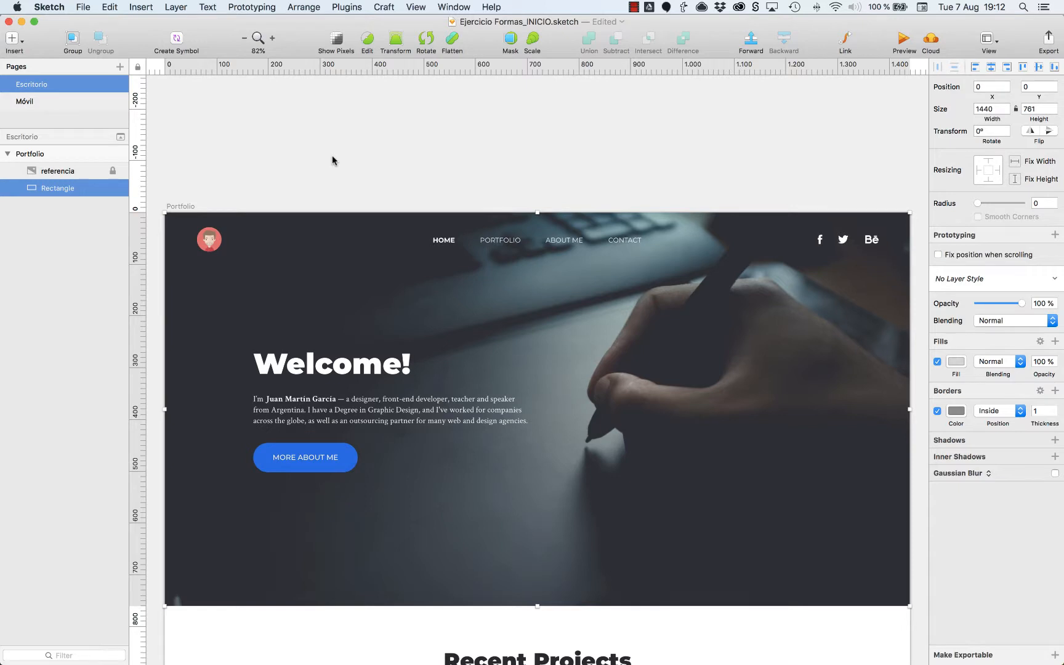
{"action": "left_click", "coordinate": [331, 156]}
Draw a 52 × 52 circle over the avatar logo in the header at X 60, Y 26.
{"action": "key", "text": "o"}
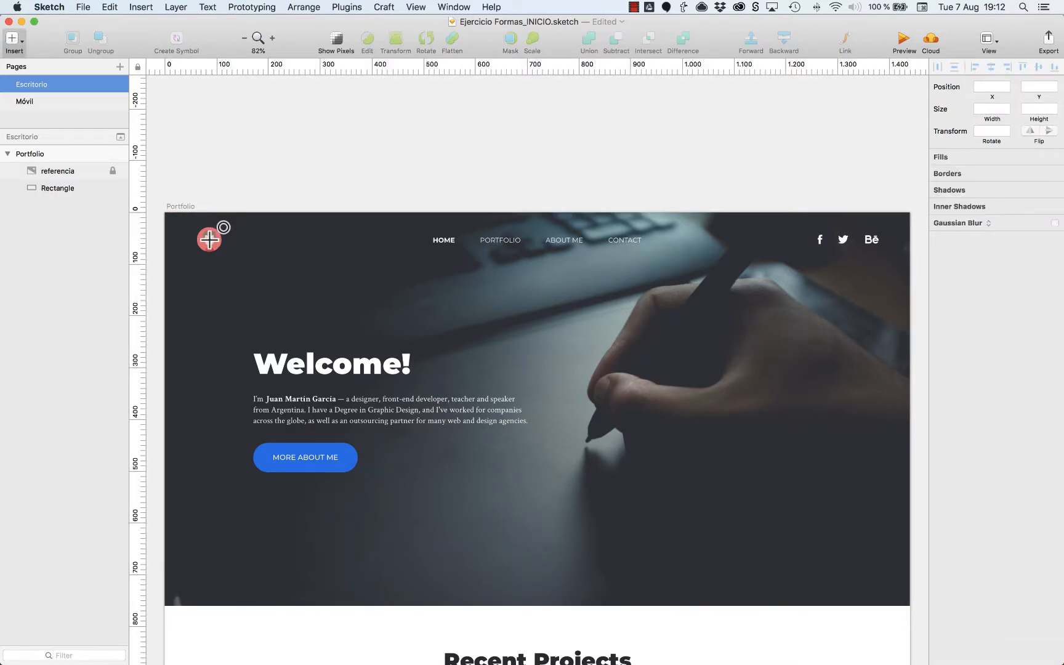
{"action": "left_click_drag", "start_coordinate": [198, 252], "coordinate": [223, 229]}
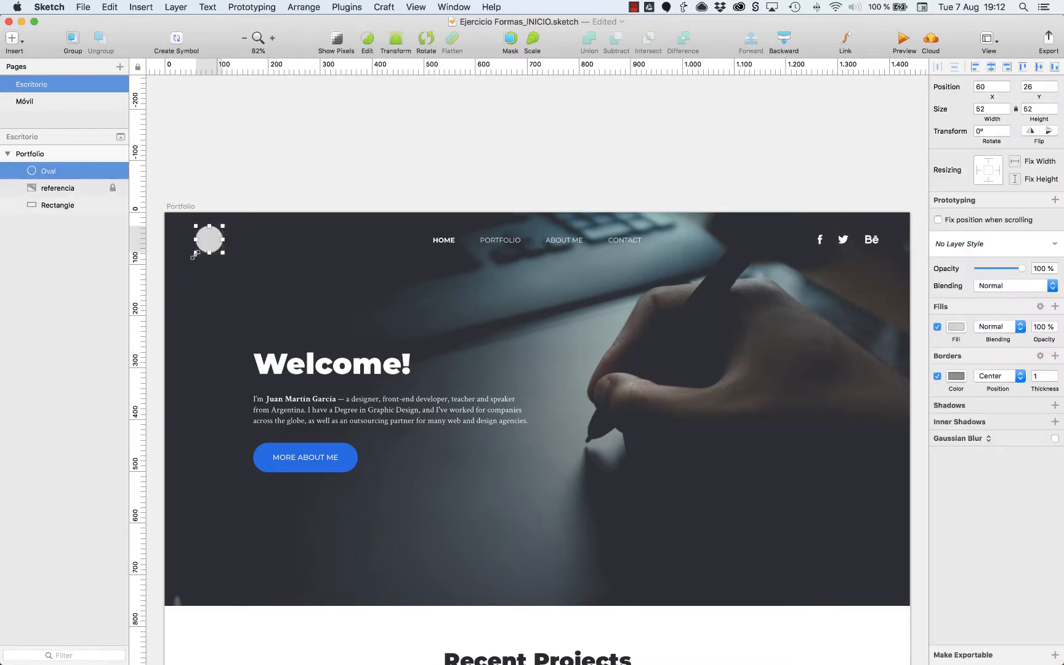
{"action": "left_click", "coordinate": [473, 199]}
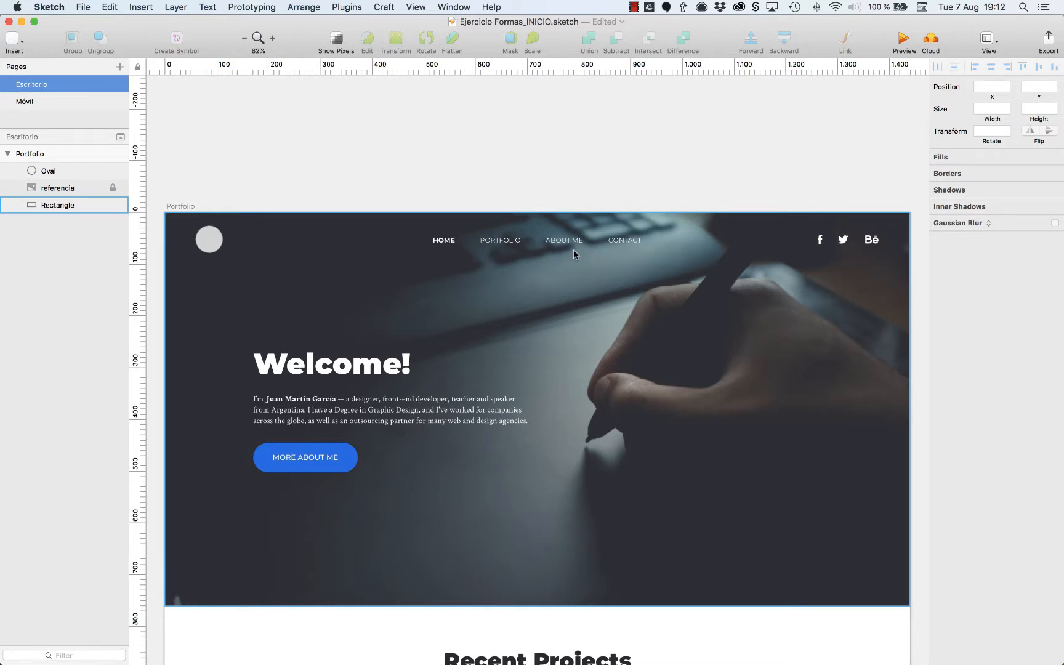
Draw a 56 × 22 rectangle over the HOME menu item and duplicate it three times in a row along the menu.
{"action": "key", "text": "r"}
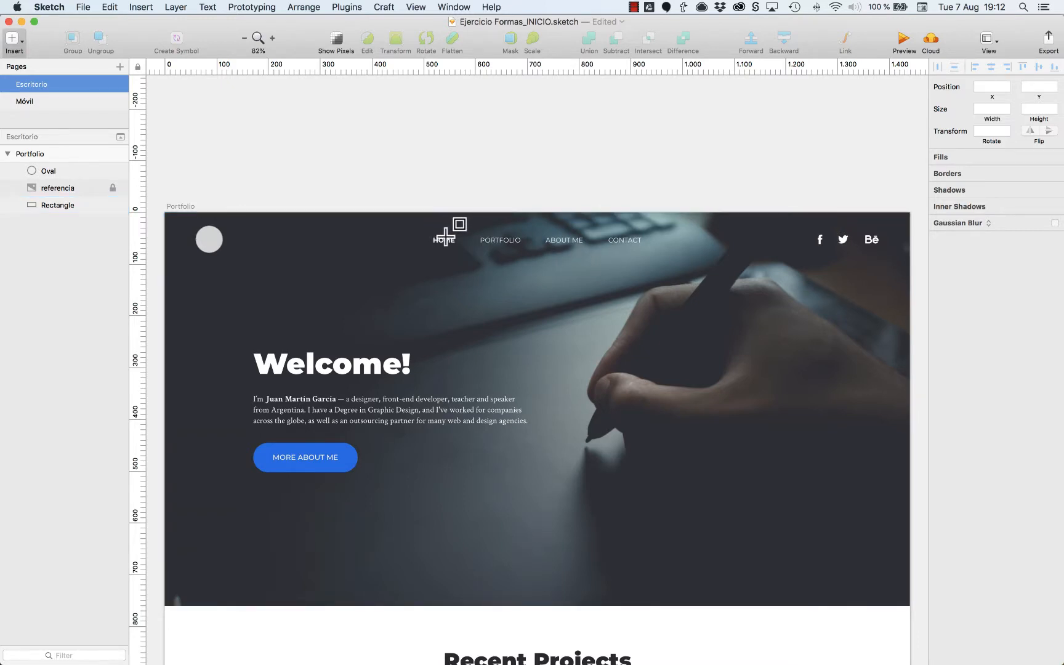
{"action": "mouse_move", "coordinate": [431, 233]}
{"action": "left_mouse_down"}
{"action": "mouse_move", "coordinate": [463, 245]}
{"action": "mouse_move", "coordinate": [588, 242]}
{"action": "left_mouse_up"}
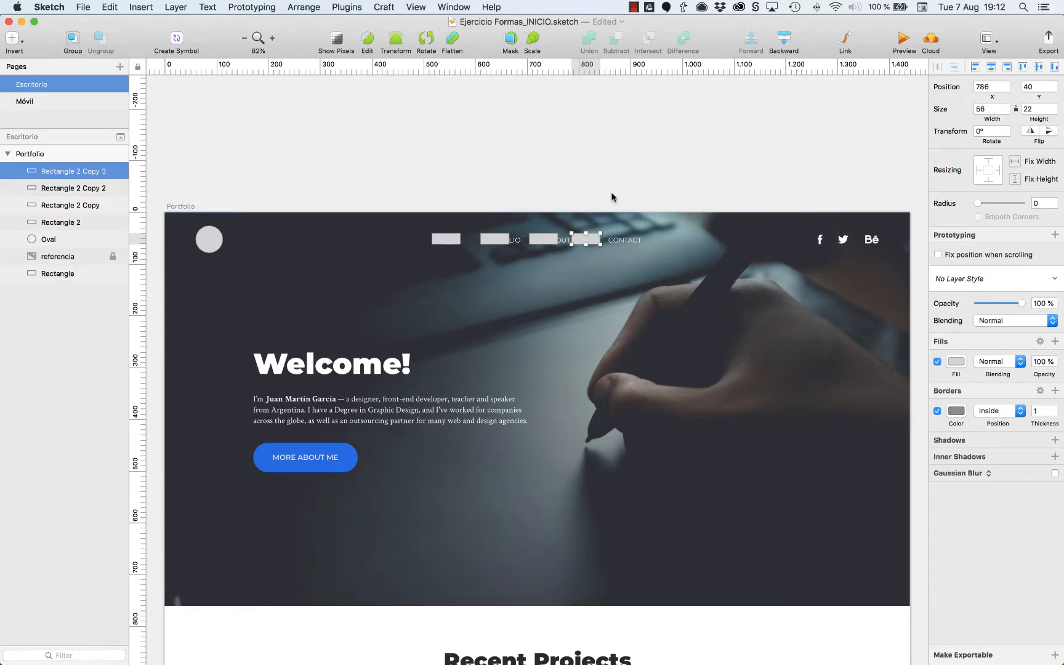
{"action": "left_click", "coordinate": [531, 188]}
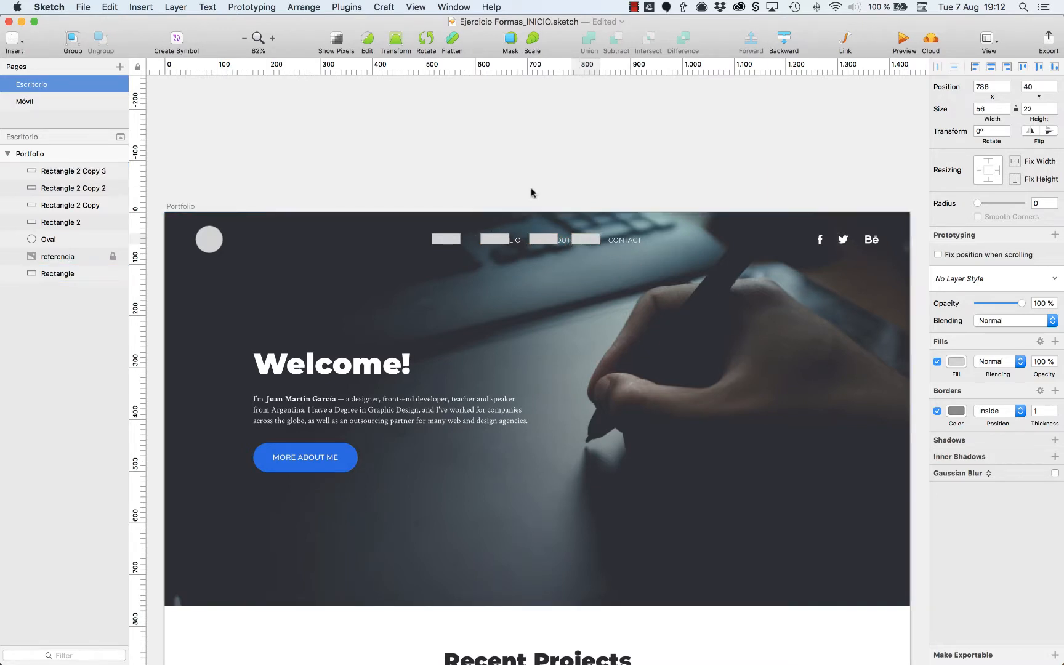
Check the gap between the last two menu rectangles and nudge the fourth one to X 784 for a 24 px gap.
{"action": "left_click_drag", "start_coordinate": [412, 195], "coordinate": [665, 285]}
{"action": "left_click", "coordinate": [651, 364]}
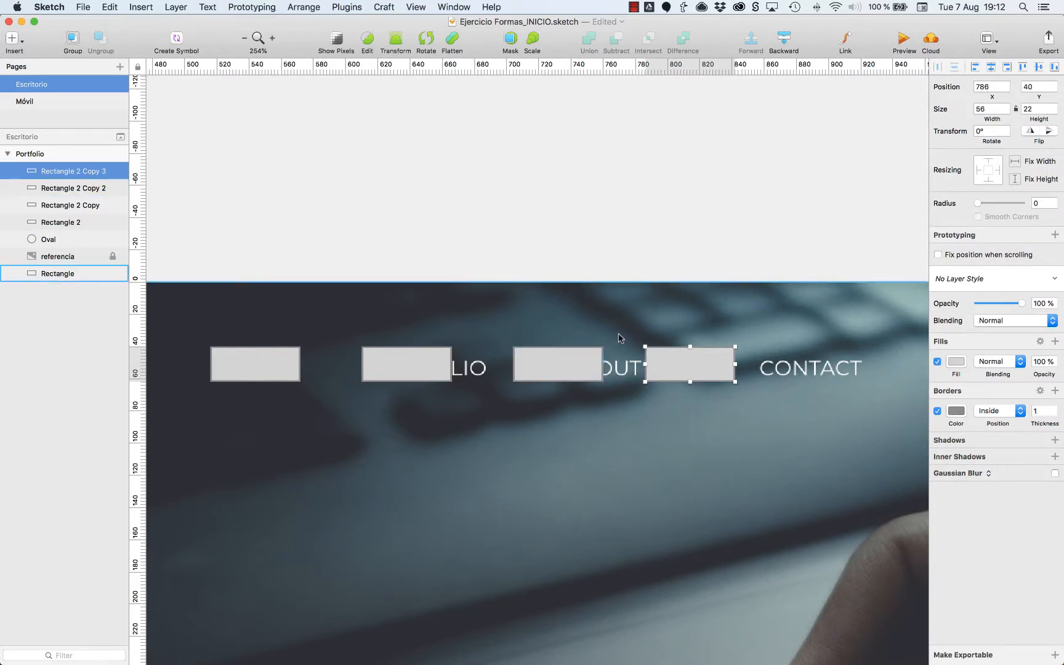
{"action": "key", "text": "alt"}
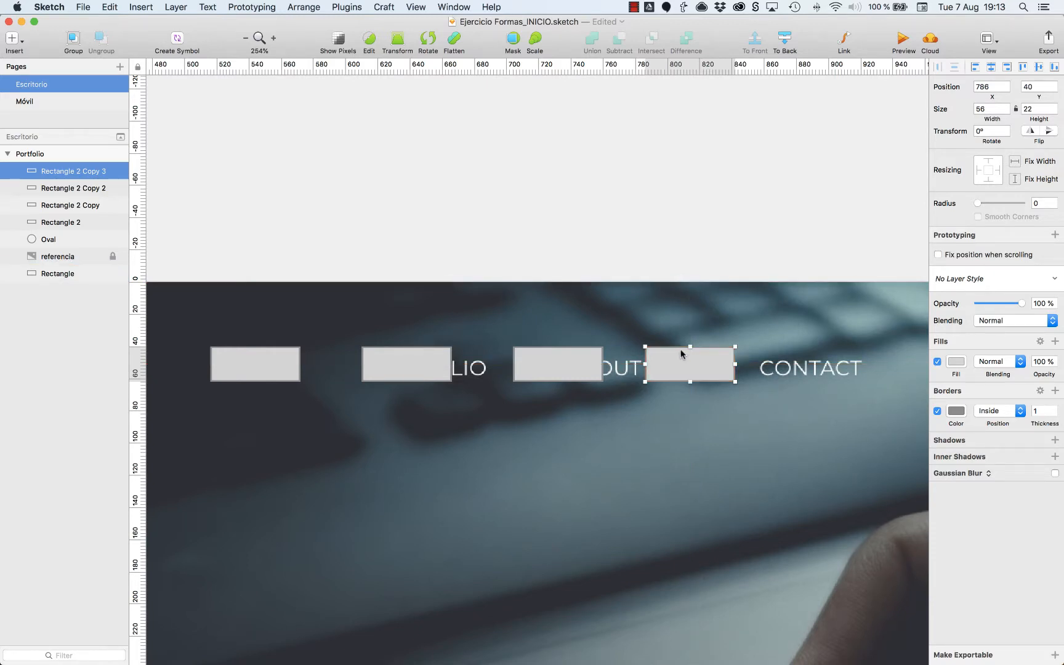
{"action": "scroll", "coordinate": [583, 369], "scroll_direction": "up", "scroll_amount": 1}
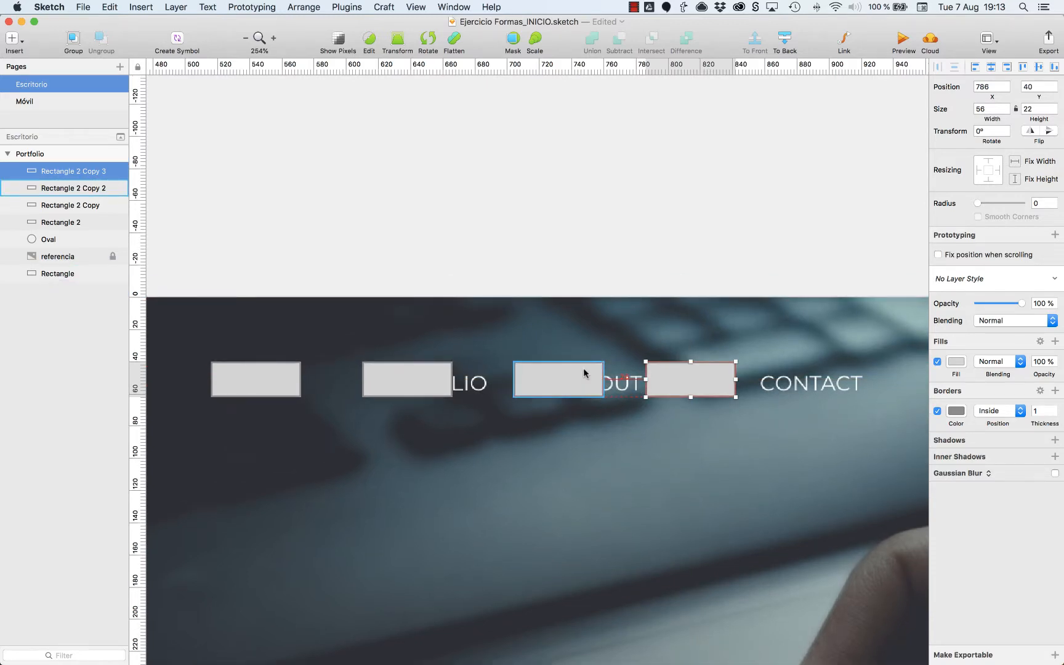
{"action": "key", "text": "z"}
{"action": "left_click", "coordinate": [643, 373]}
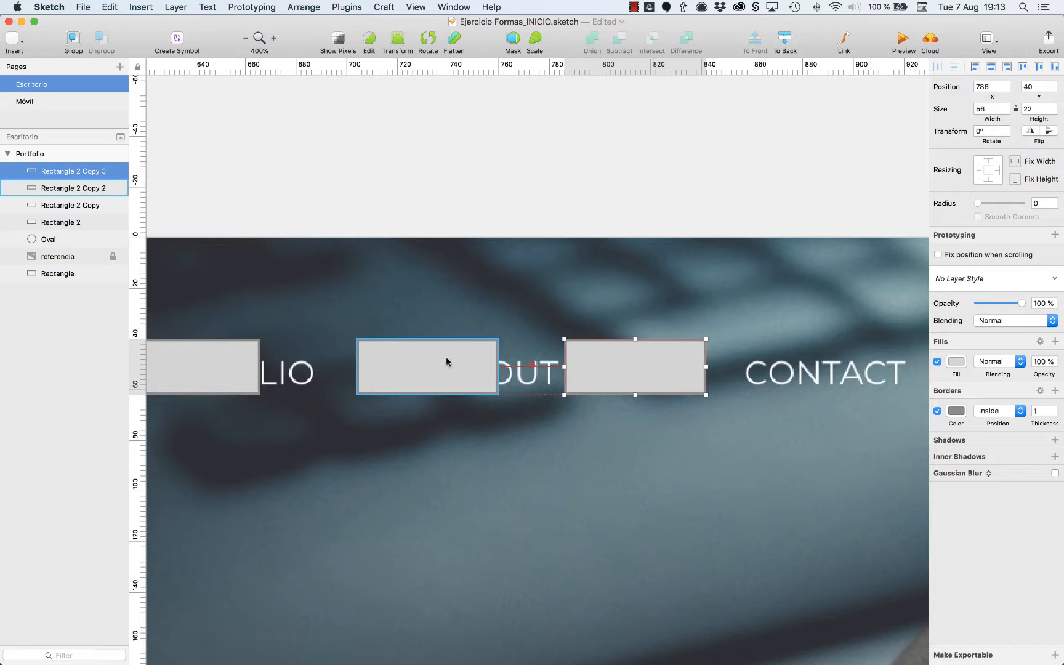
{"action": "scroll", "coordinate": [598, 363], "scroll_direction": "left", "scroll_amount": 5}
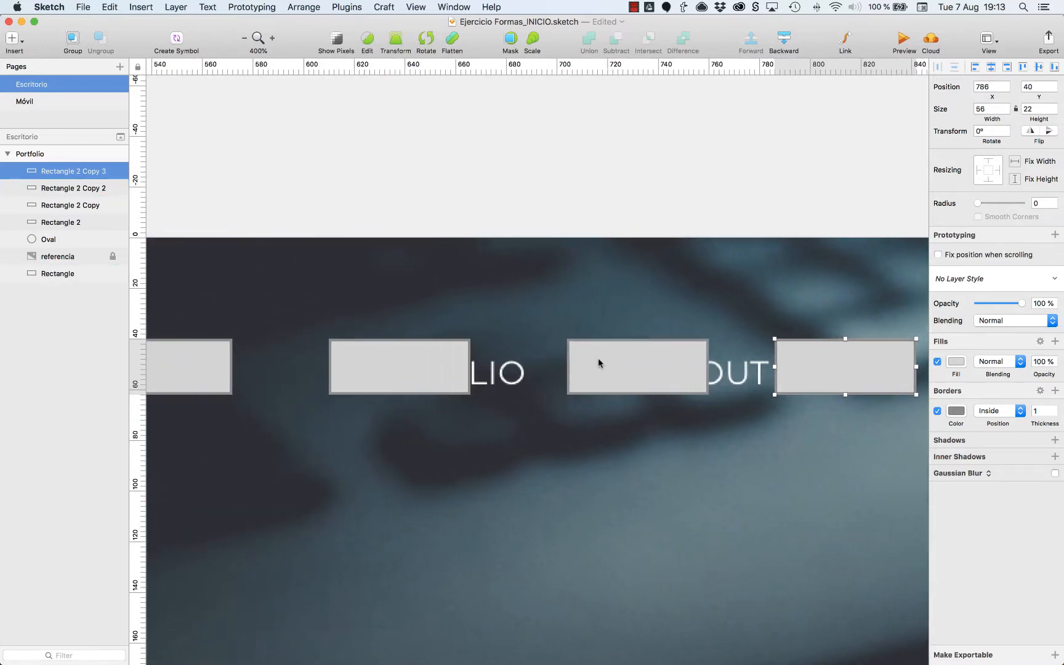
{"action": "scroll", "coordinate": [598, 361], "scroll_direction": "right", "scroll_amount": 2}
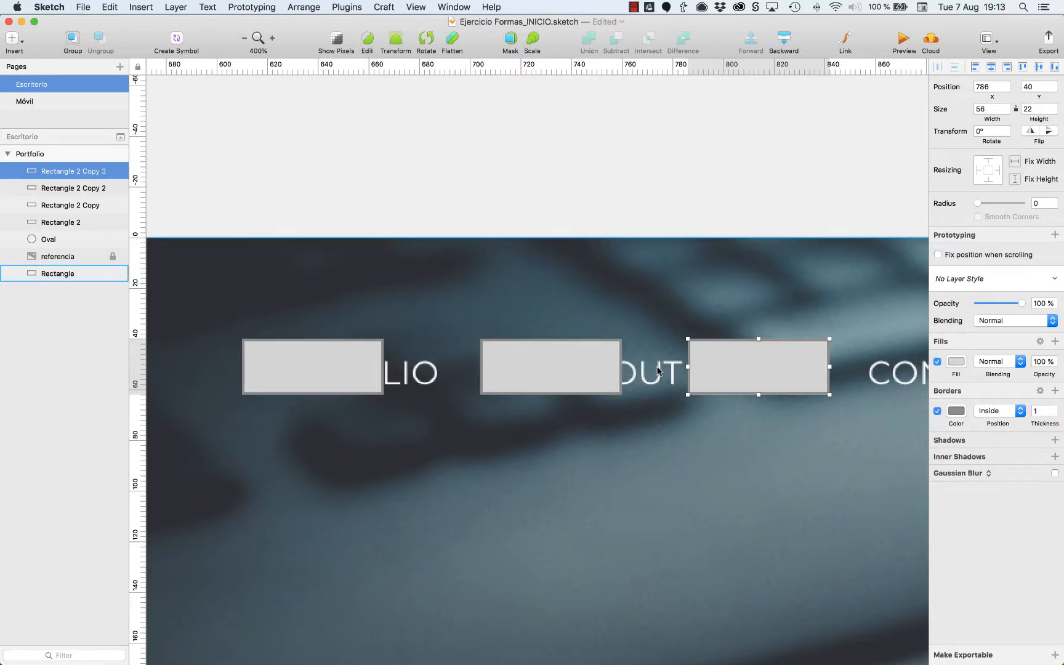
{"action": "key", "text": "Left"}
{"action": "key", "text": "Left"}
{"action": "key", "text": "Right"}
{"action": "key", "text": "Right"}
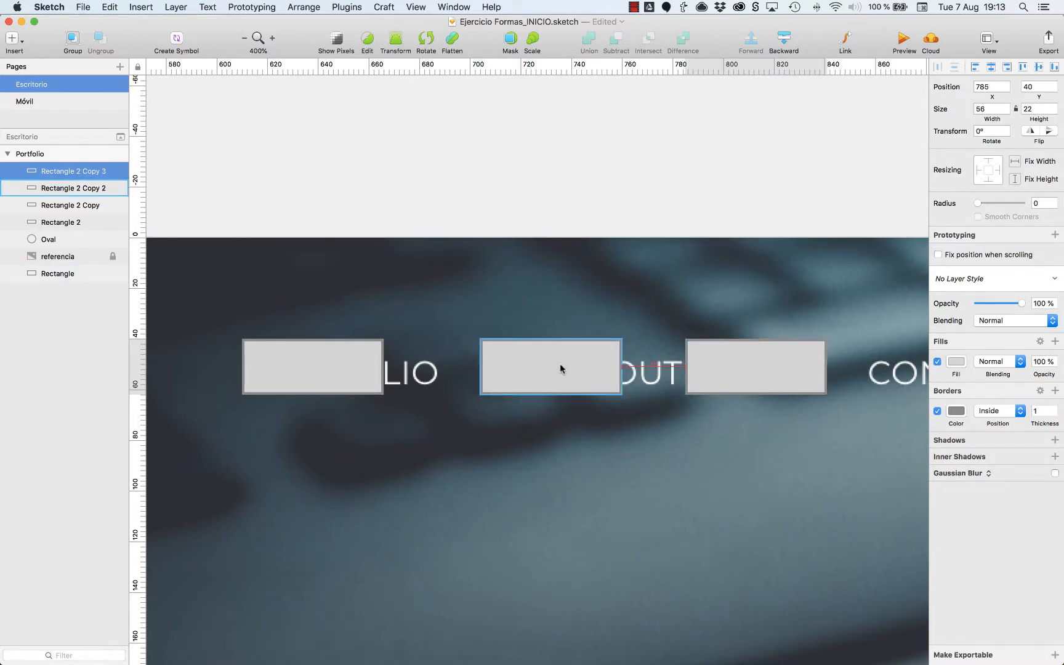
{"action": "key", "text": "Left"}
{"action": "key", "text": "Left"}
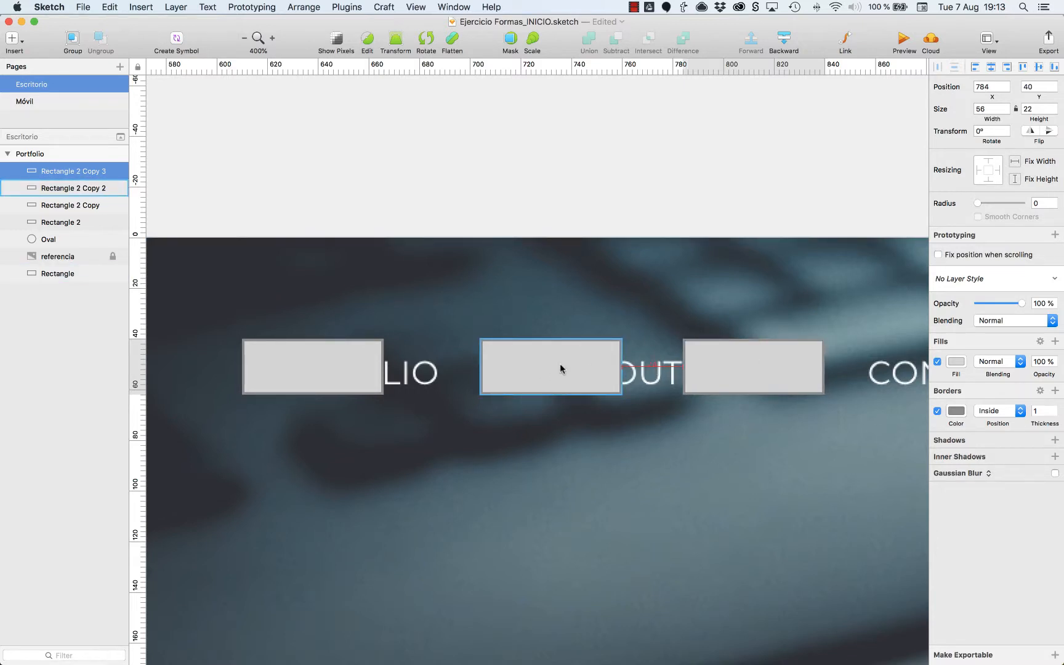
Move the third and fourth menu rectangles together to the left, leaving a 24 px gap after the second rectangle.
{"action": "left_click", "coordinate": [658, 205]}
{"action": "scroll", "coordinate": [657, 206], "scroll_direction": "left", "scroll_amount": 4}
{"action": "scroll", "coordinate": [657, 210], "scroll_direction": "right", "scroll_amount": 2}
{"action": "left_click", "coordinate": [763, 368]}
{"action": "left_click", "coordinate": [598, 378], "text": "shift"}
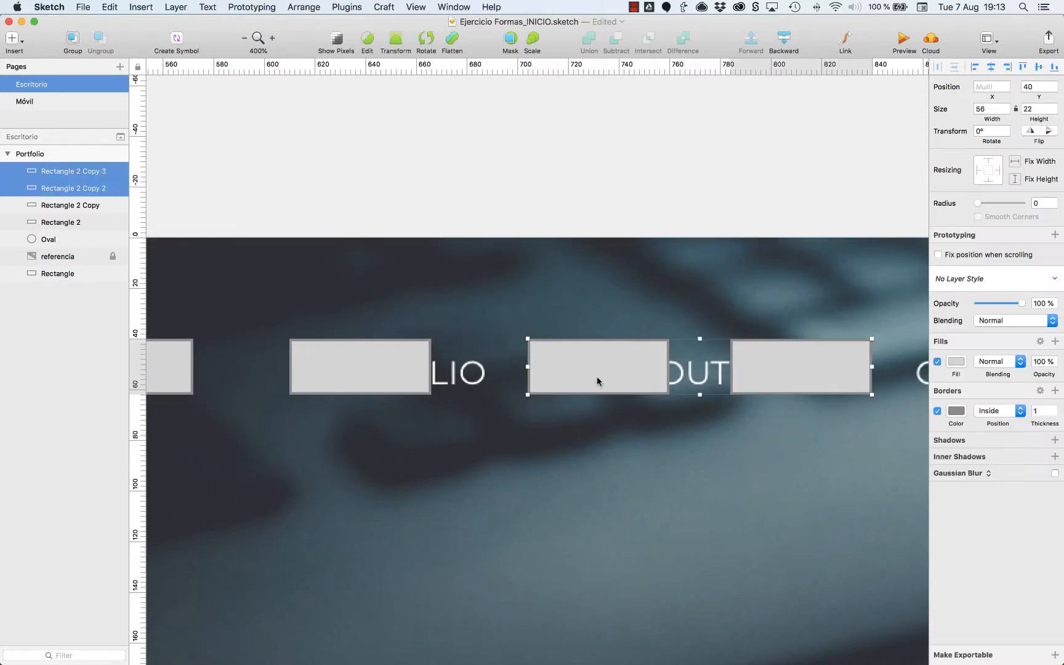
{"action": "key", "text": "z"}
{"action": "left_click_drag", "start_coordinate": [328, 297], "coordinate": [653, 407]}
{"action": "key", "text": "alt"}
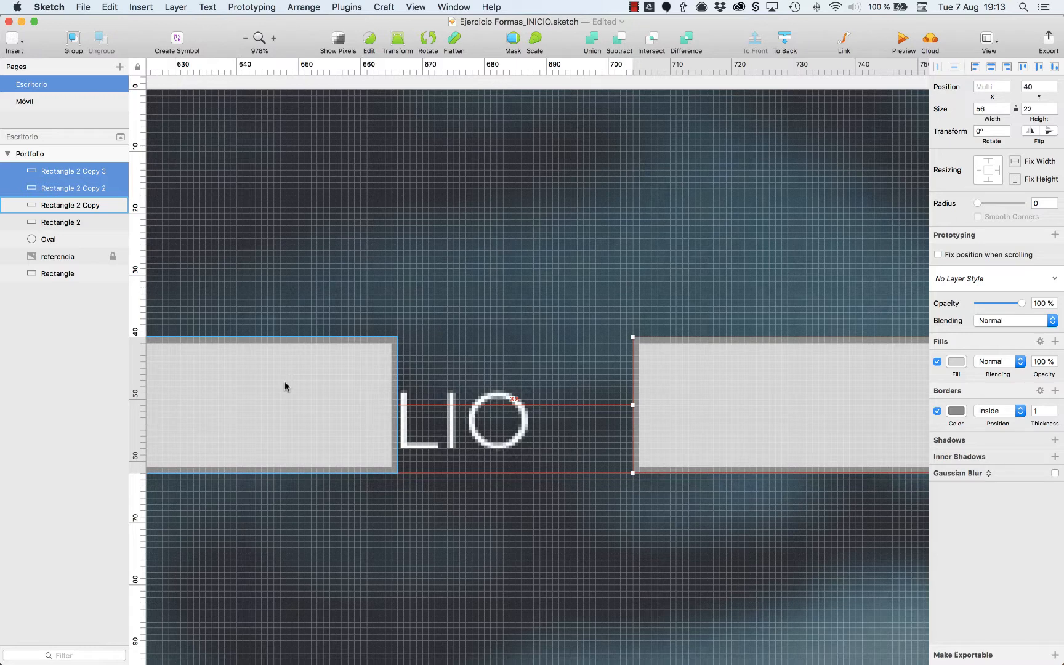
{"action": "key", "text": "alt+Left"}
{"action": "key", "text": "alt+Left"}
{"action": "key", "text": "alt+Left"}
{"action": "key", "text": "alt+Left"}
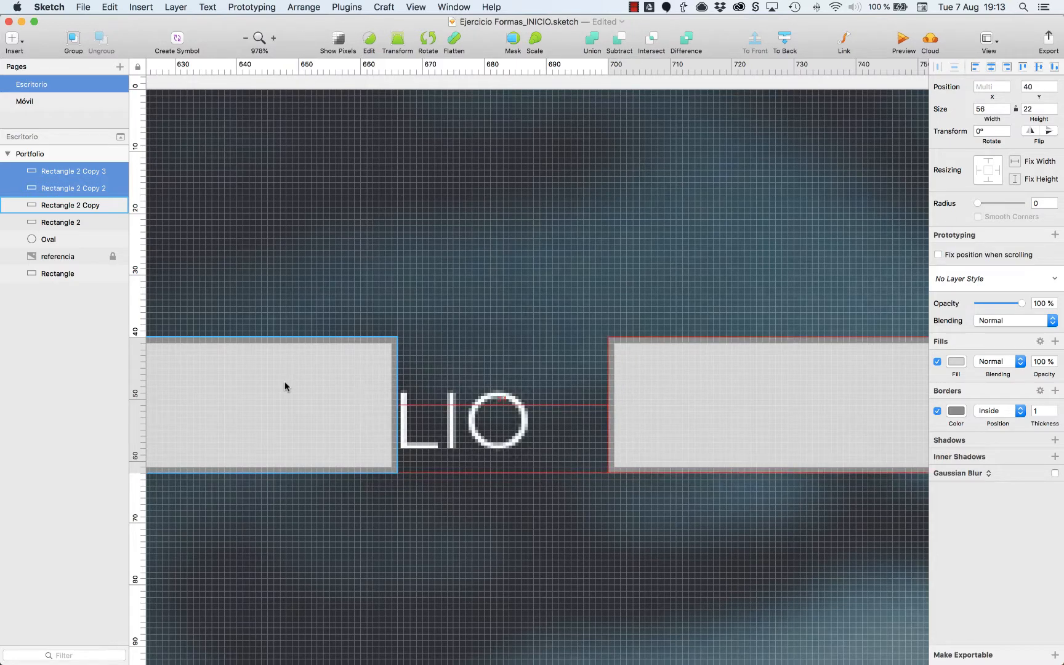
{"action": "key", "text": "alt+Left"}
{"action": "key", "text": "alt+Left"}
{"action": "key", "text": "alt+Left"}
{"action": "key", "text": "alt+Left"}
{"action": "key", "text": "alt+Left"}
{"action": "key", "text": "alt+Left"}
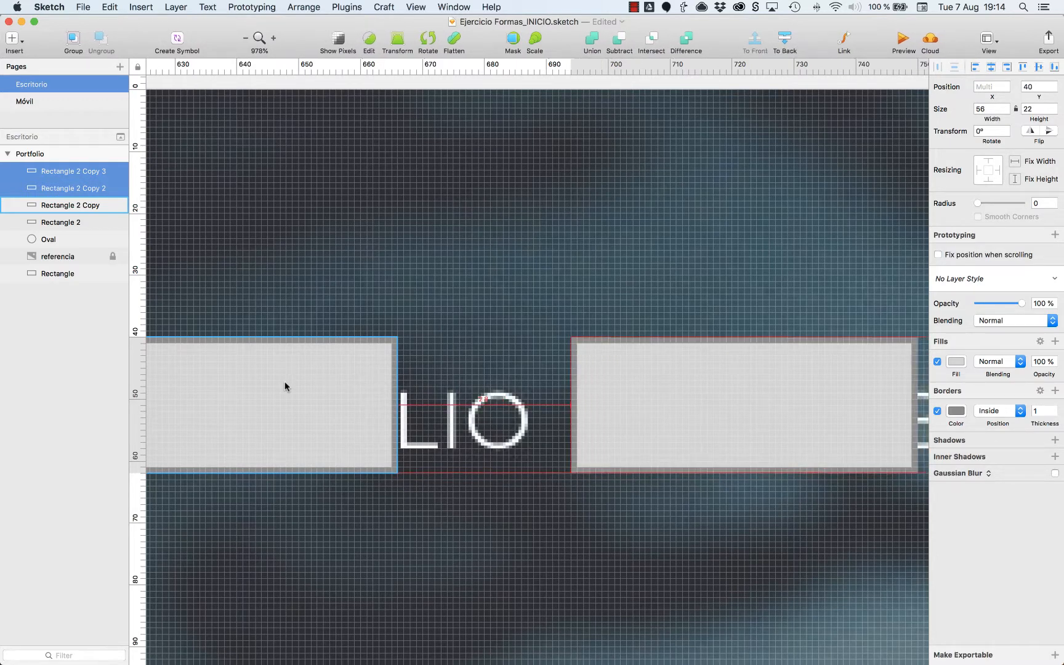
{"action": "key", "text": "alt+Left"}
{"action": "key", "text": "alt+Left"}
{"action": "key", "text": "alt+Left"}
{"action": "key", "text": "alt+Left"}
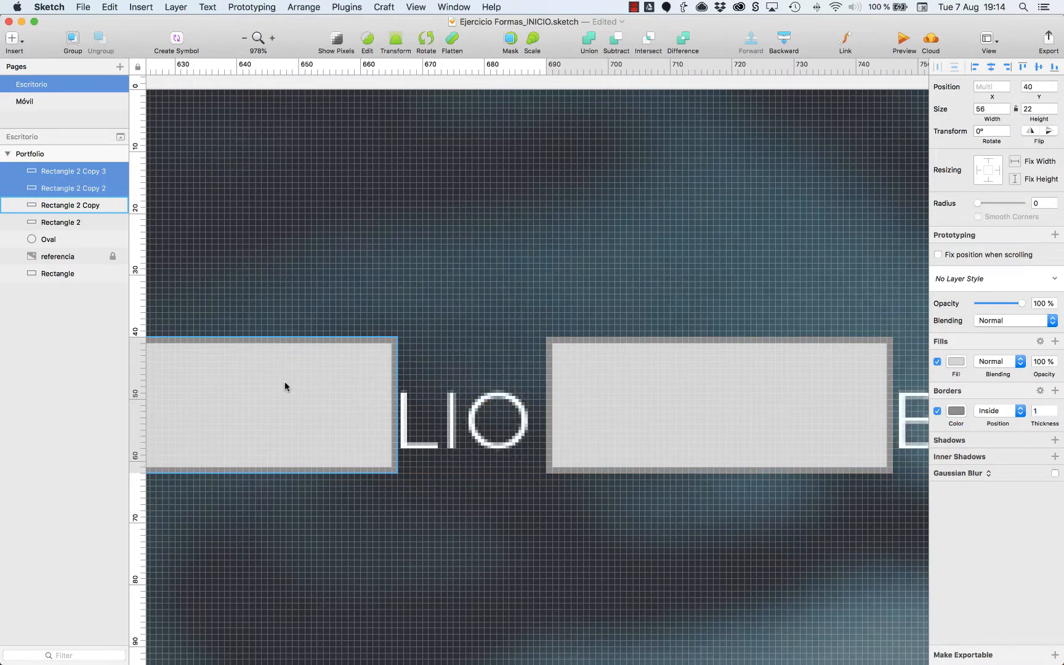
Try shifting the third and fourth menu rectangles back and forth in 10 px jumps.
{"action": "key", "text": "shift+Right"}
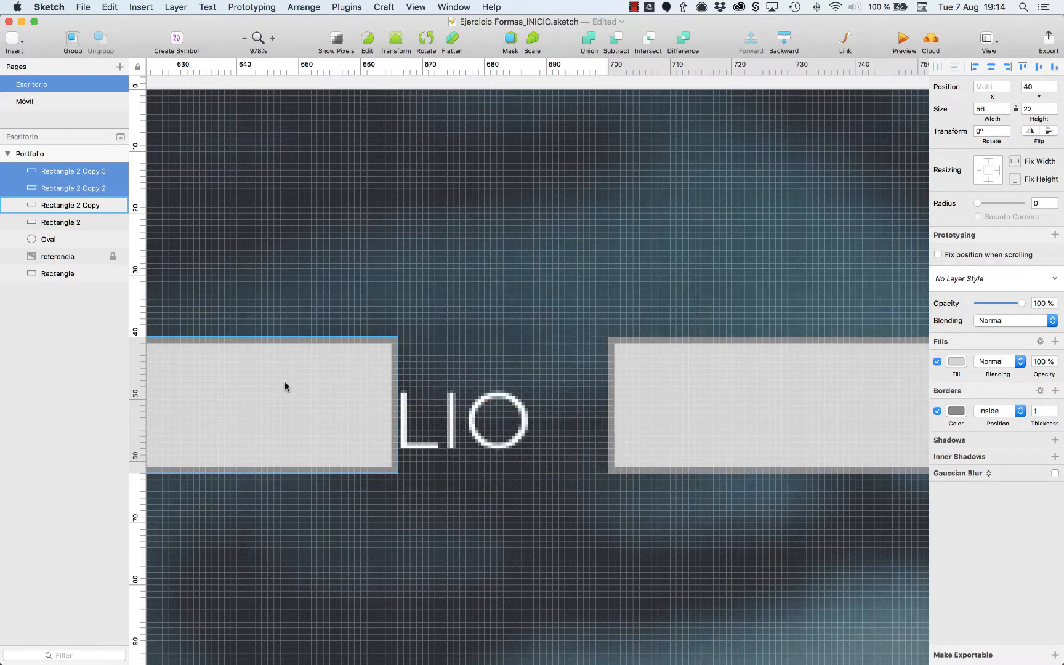
{"action": "key", "text": "shift+Left"}
{"action": "key", "text": "shift+Right"}
{"action": "key", "text": "shift+Left"}
{"action": "key", "text": "alt"}
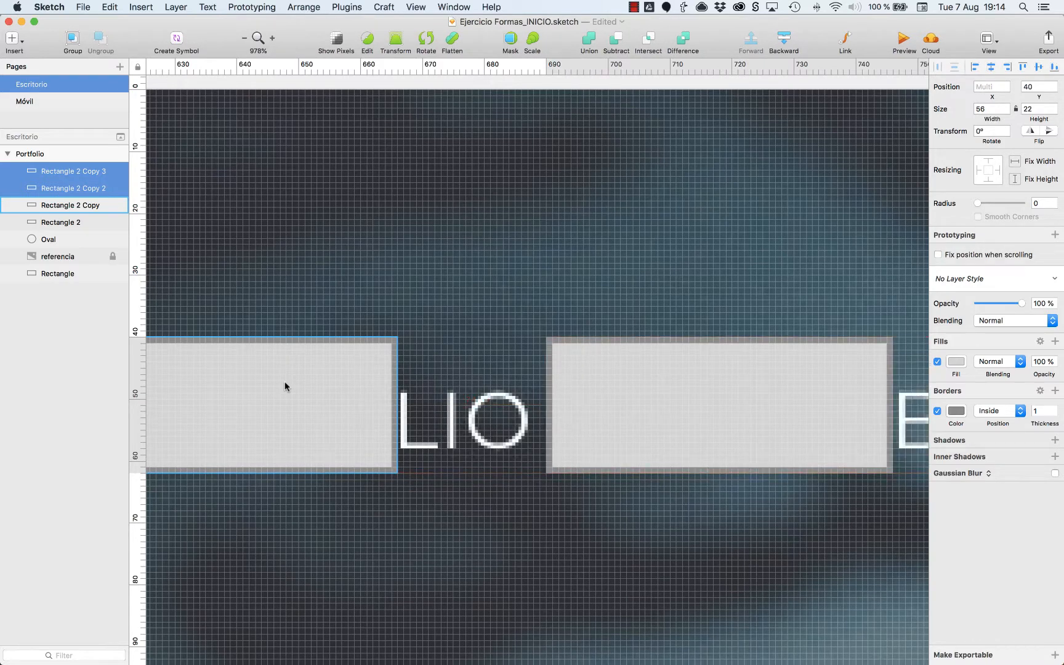
{"action": "key", "text": "shift+Right"}
{"action": "key", "text": "shift+Left"}
{"action": "key", "text": "alt"}
{"action": "key", "text": "shift+Right"}
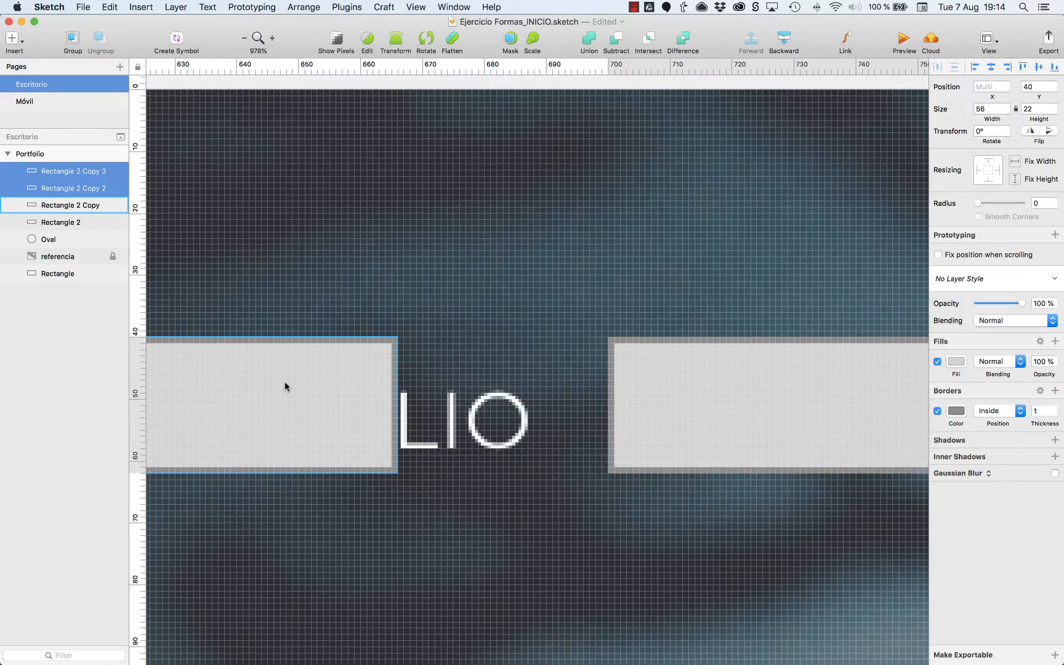
{"action": "key", "text": "shift+Left"}
Add the second rectangle to the selection and move all three left, leaving a 24 px gap after the first rectangle.
{"action": "key", "text": "super+minus"}
{"action": "key", "text": "super+minus"}
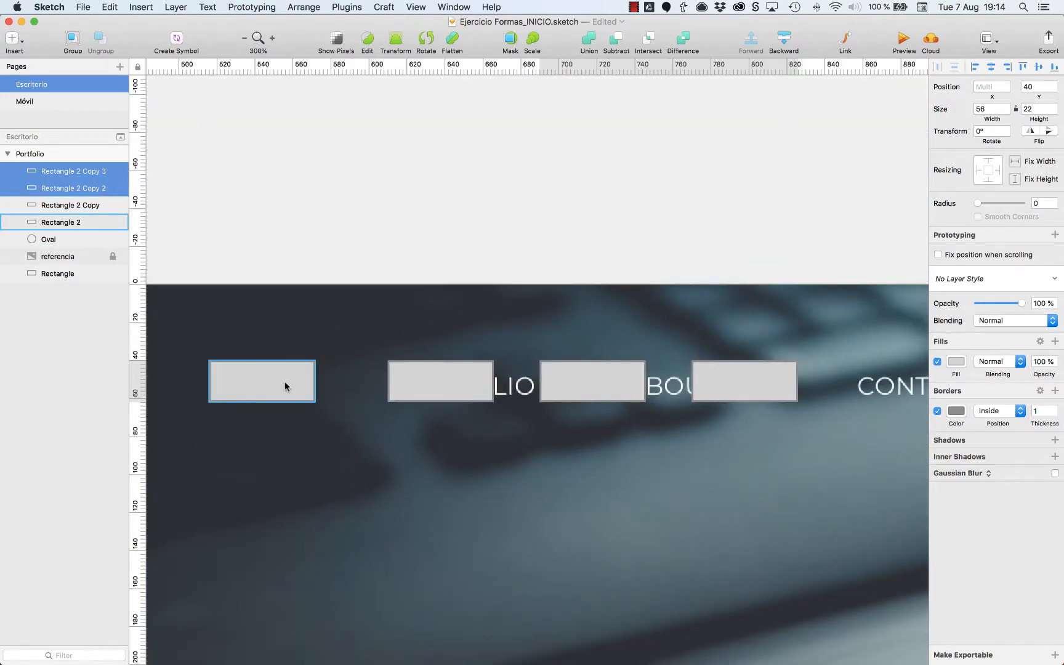
{"action": "left_click", "coordinate": [396, 390], "text": "shift"}
{"action": "key", "text": "alt"}
{"action": "key", "text": "shift+Left"}
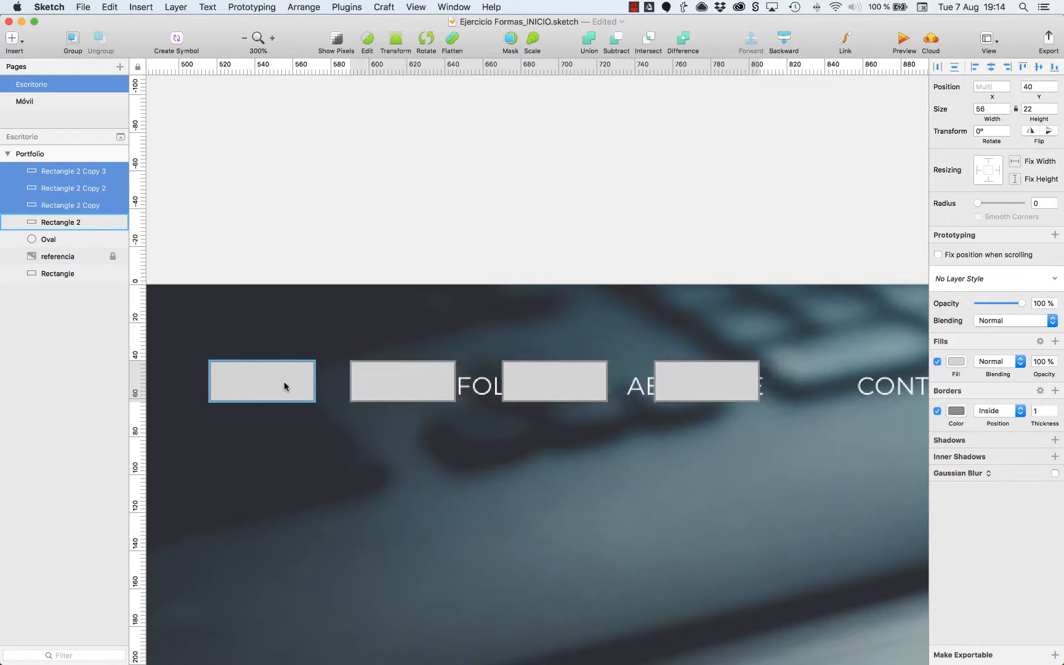
{"action": "key", "text": "shift+Right"}
{"action": "key", "text": "shift+Left"}
{"action": "key", "text": "shift+Left"}
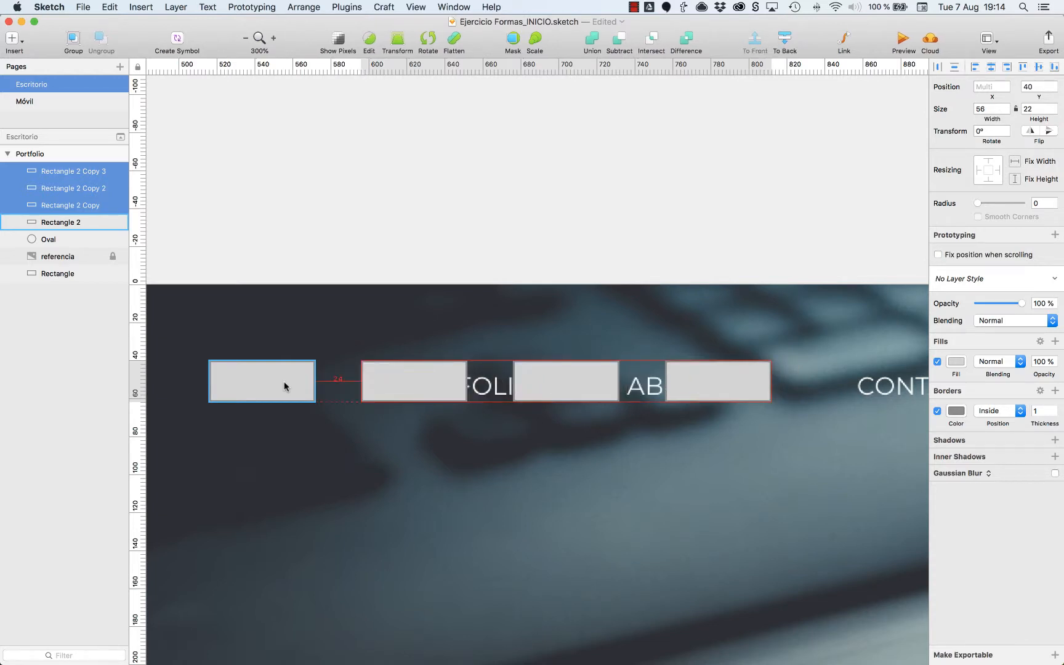
{"action": "left_click", "coordinate": [422, 242]}
Group the four menu rectangles and name the group Menu.
{"action": "key", "text": "super+0"}
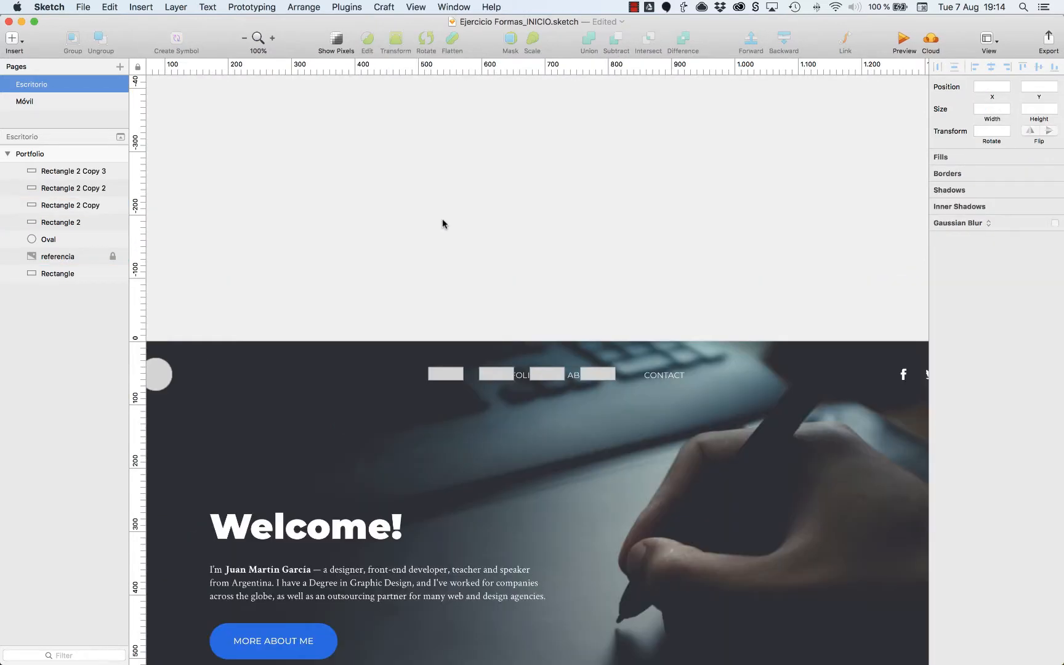
{"action": "left_click", "coordinate": [592, 372]}
{"action": "left_click", "coordinate": [77, 222], "text": "shift"}
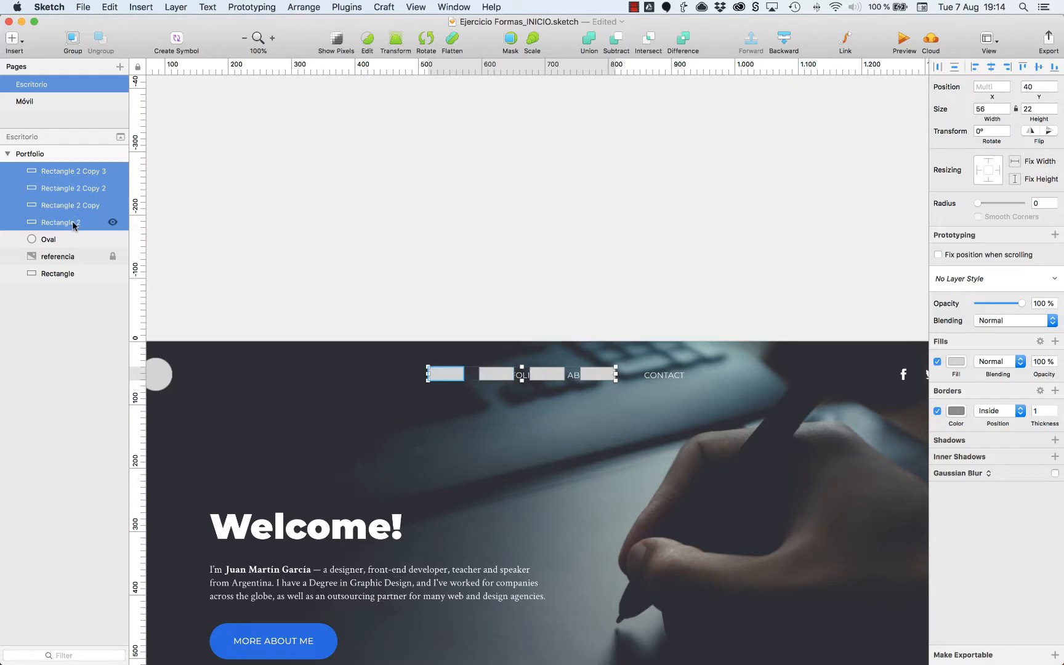
{"action": "key", "text": "super+g"}
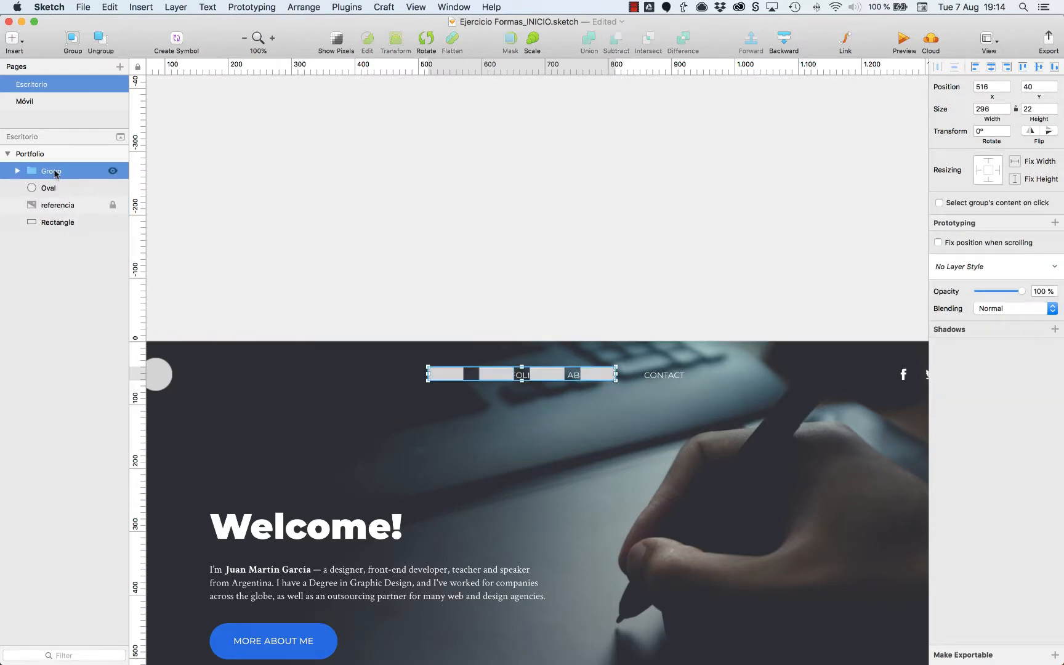
{"action": "key", "text": "super+r"}
{"action": "type", "text": "Menu"}
{"action": "key", "text": "Return"}
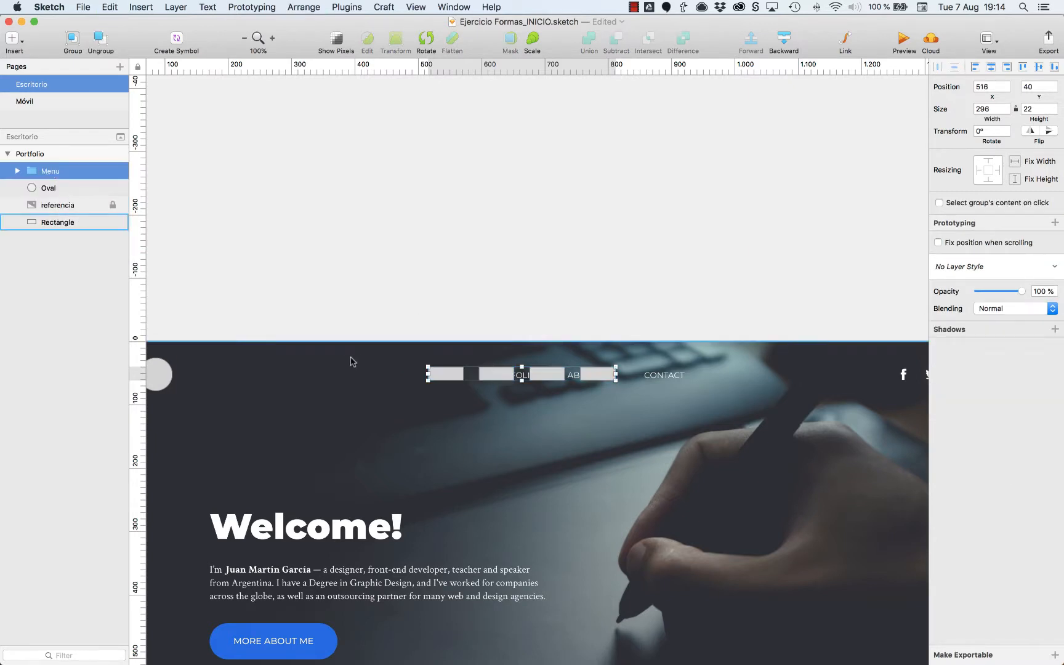
Select the Menu group and the oval, and try left, horizontal center and right alignment, undoing each one.
{"action": "scroll", "coordinate": [352, 361], "scroll_direction": "left", "scroll_amount": 5}
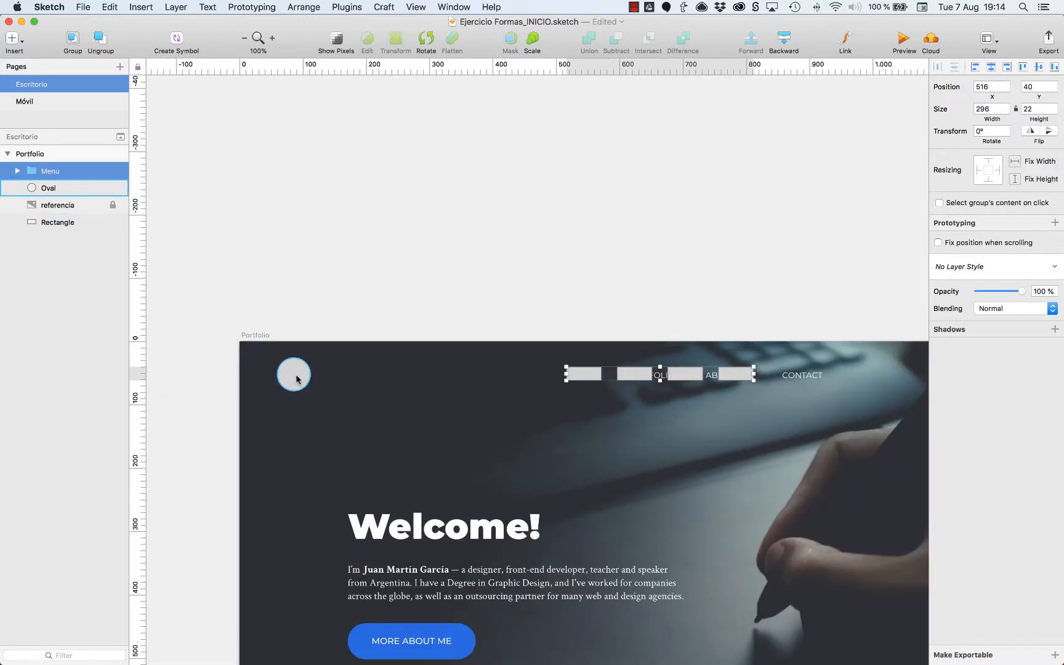
{"action": "left_click", "coordinate": [45, 187], "text": "shift"}
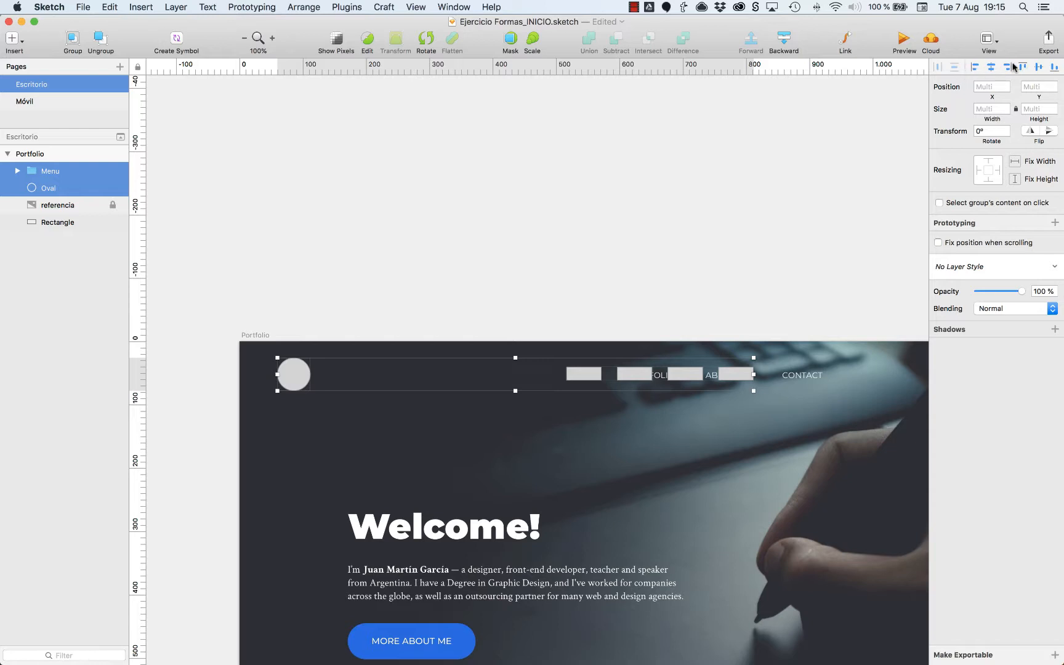
{"action": "left_click", "coordinate": [975, 67]}
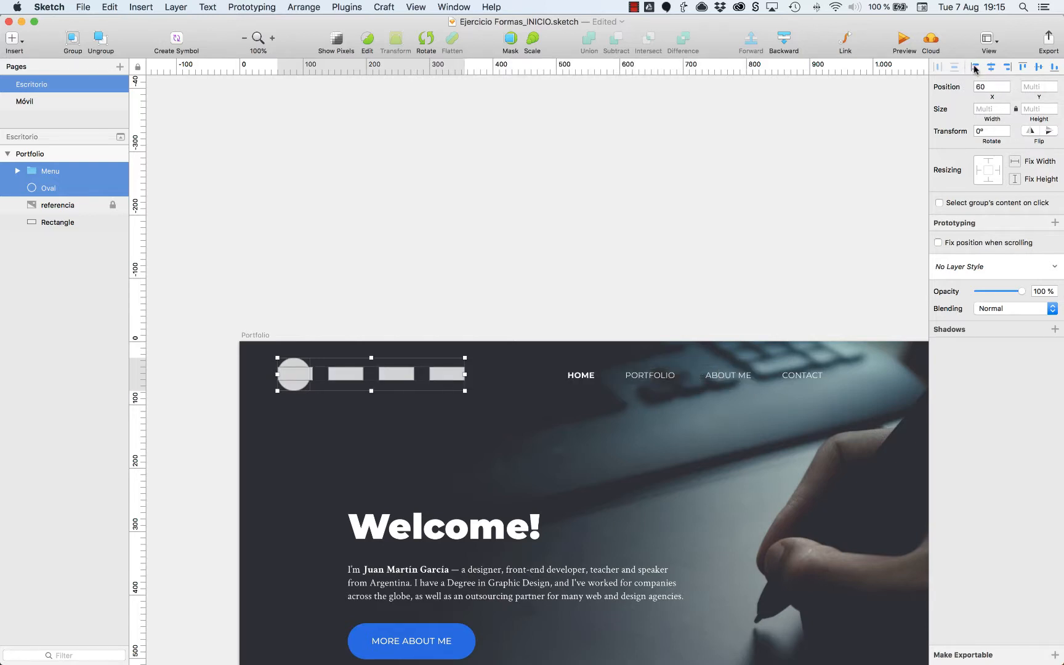
{"action": "key", "text": "super+z"}
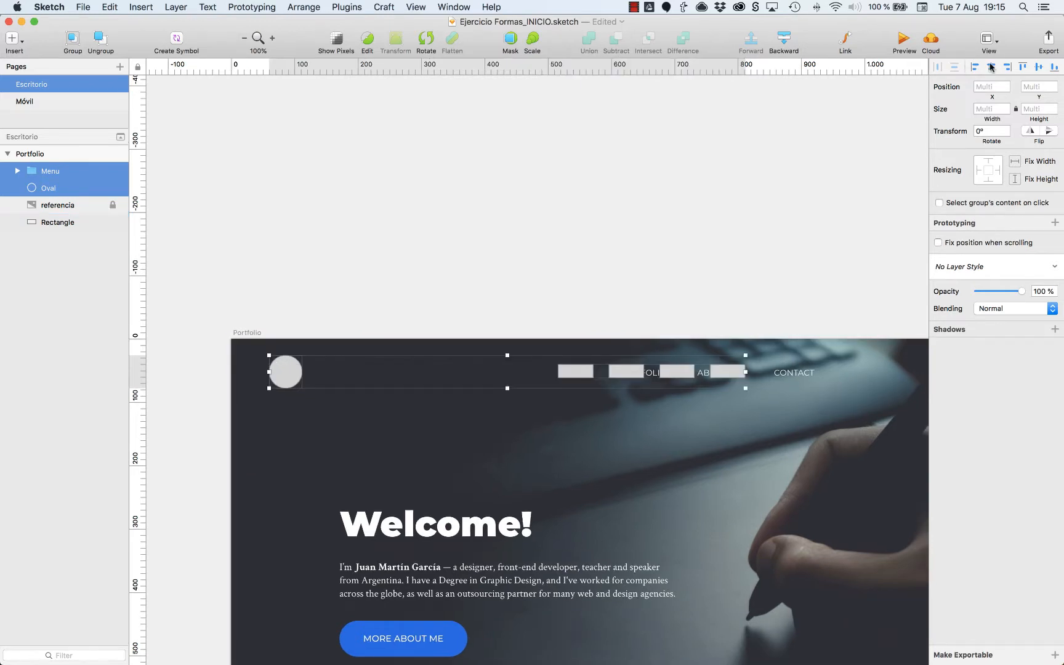
{"action": "left_click", "coordinate": [991, 67]}
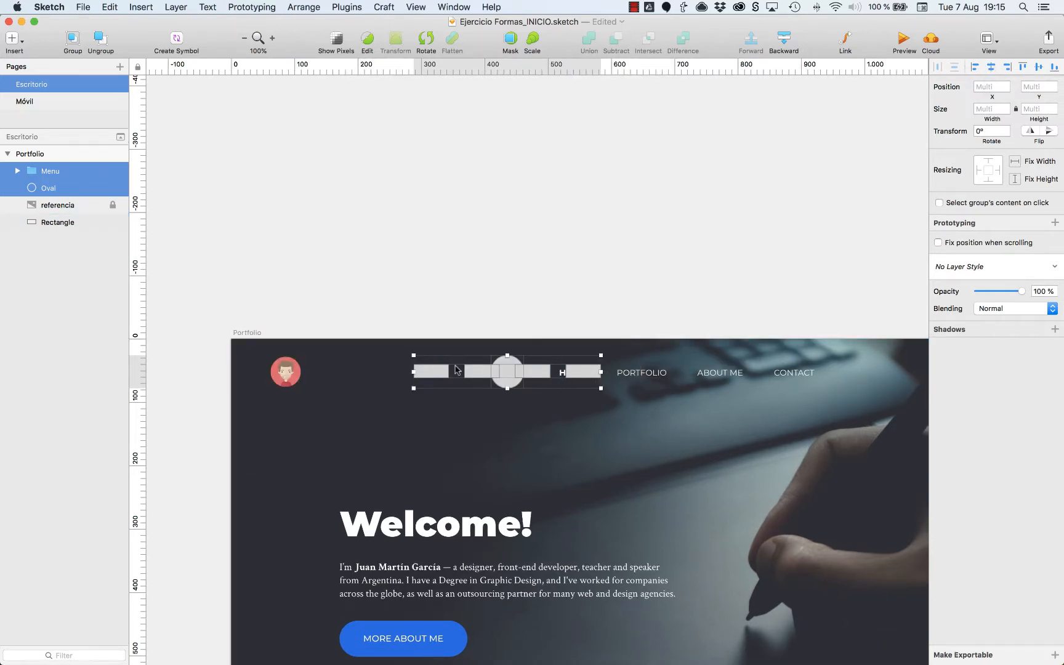
{"action": "key", "text": "super+z"}
{"action": "left_click", "coordinate": [1007, 67]}
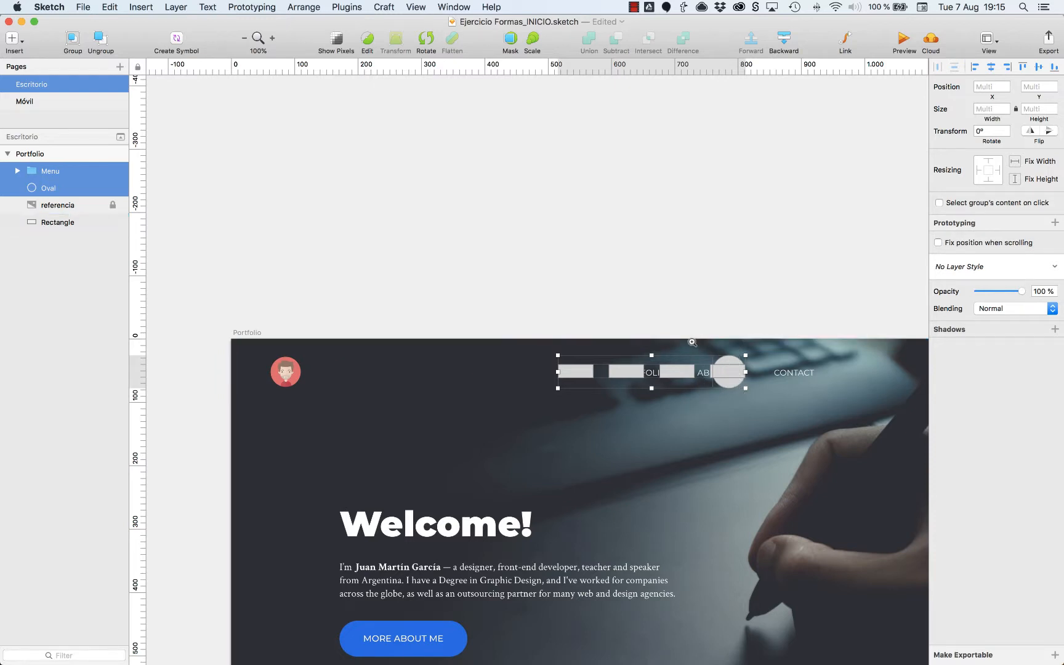
{"action": "scroll", "coordinate": [730, 365], "scroll_direction": "up", "scroll_amount": 10}
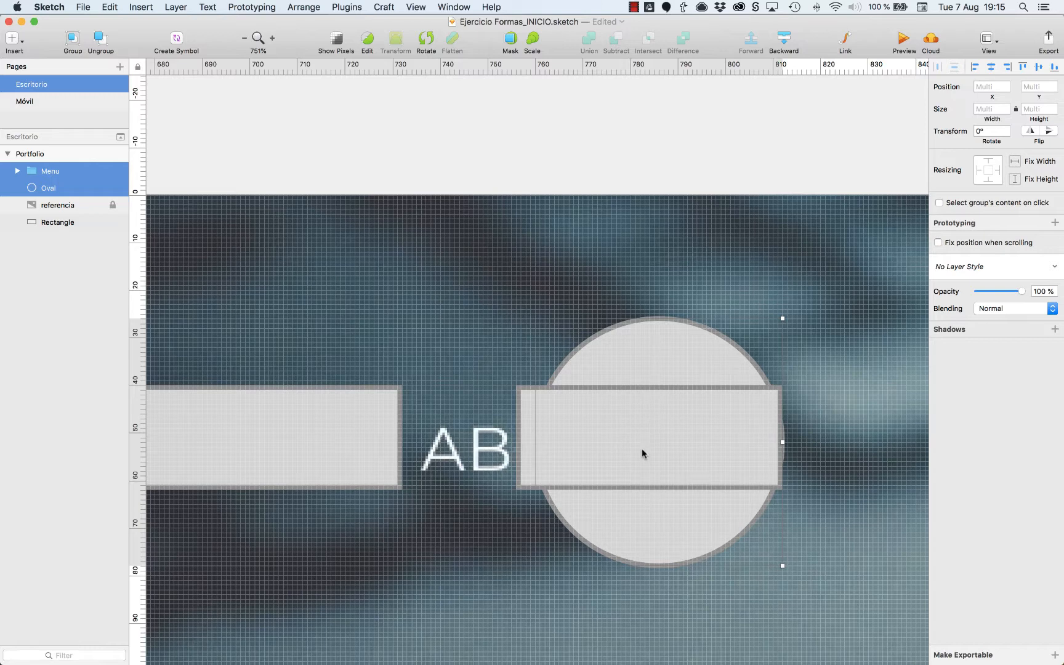
{"action": "key", "text": "super+0"}
{"action": "key", "text": "super+z"}
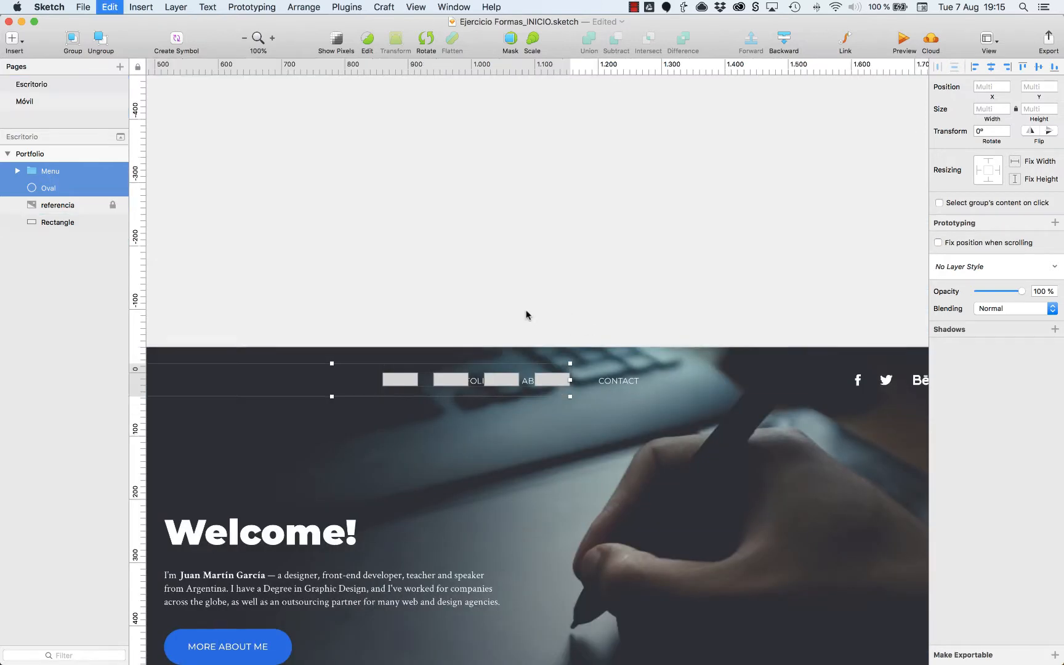
Compare top, middle and bottom alignment of the Menu group and the oval, finishing with middle alignment.
{"action": "scroll", "coordinate": [527, 315], "scroll_direction": "left", "scroll_amount": 10}
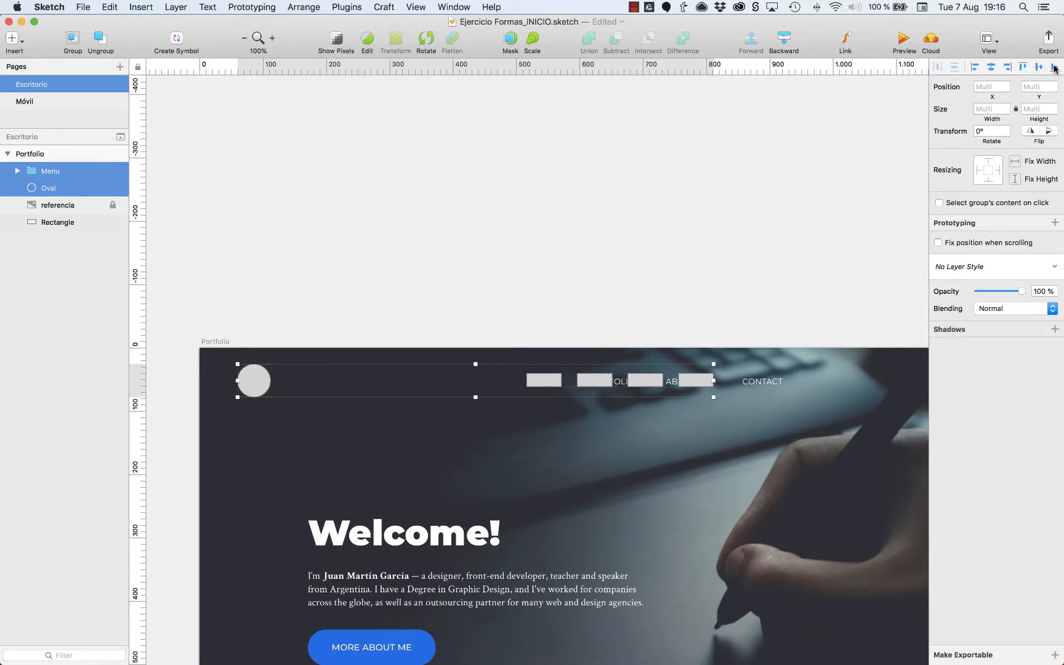
{"action": "left_click", "coordinate": [1020, 66]}
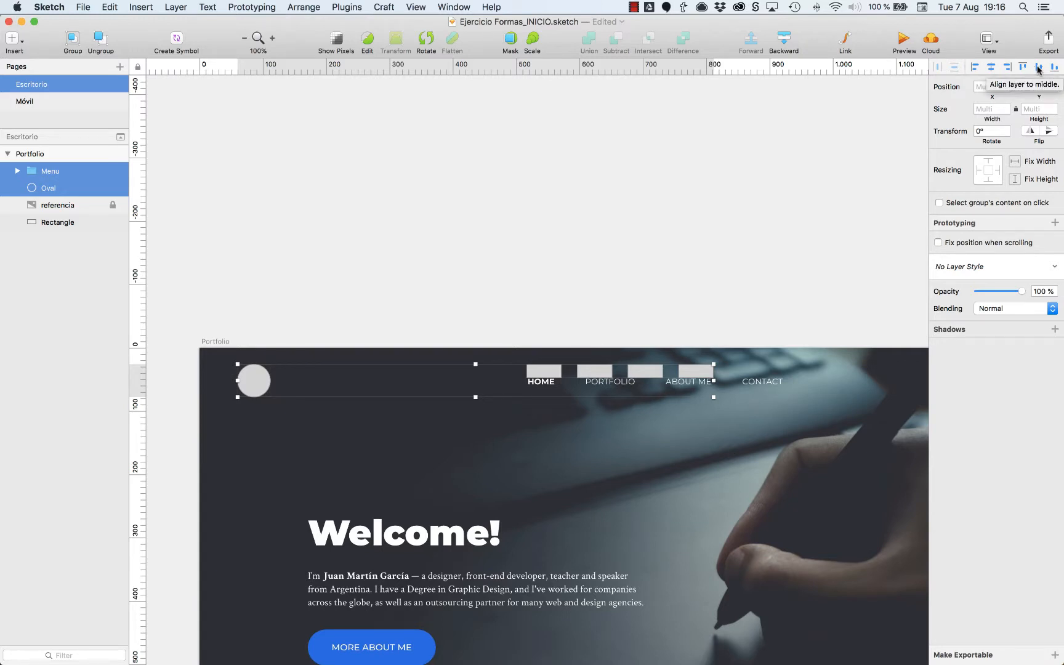
{"action": "left_click", "coordinate": [1039, 67]}
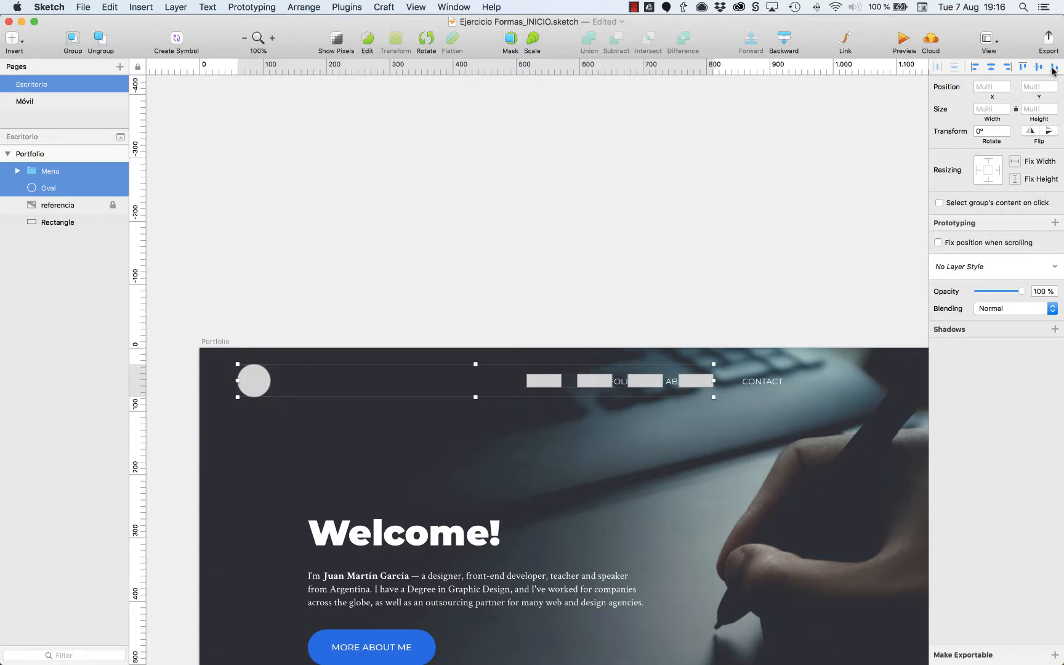
{"action": "left_click", "coordinate": [1054, 68]}
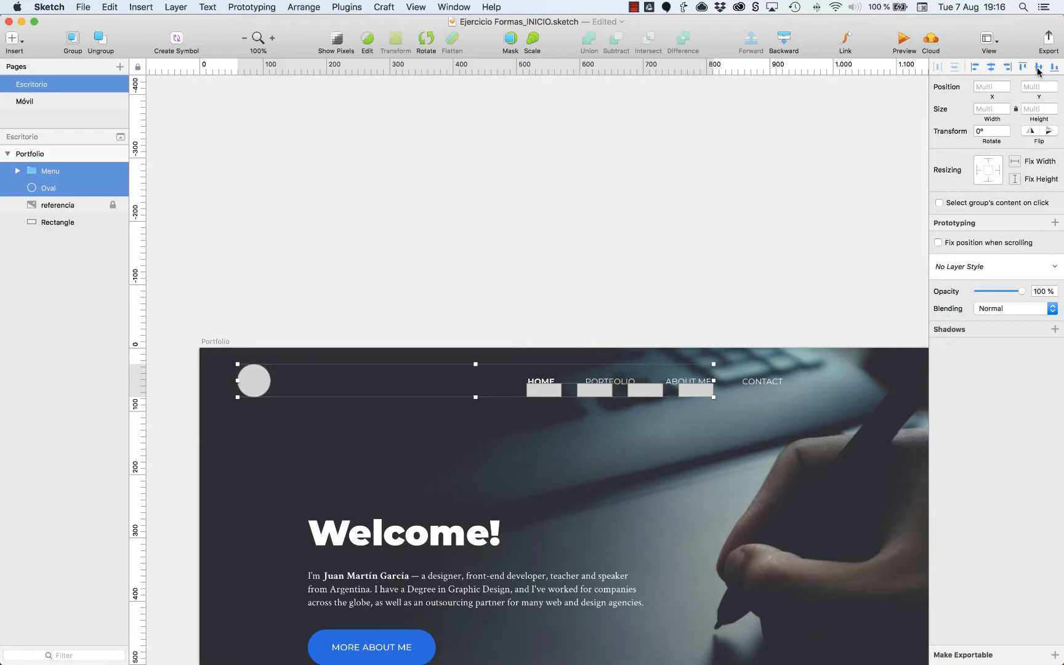
{"action": "left_click", "coordinate": [1039, 69]}
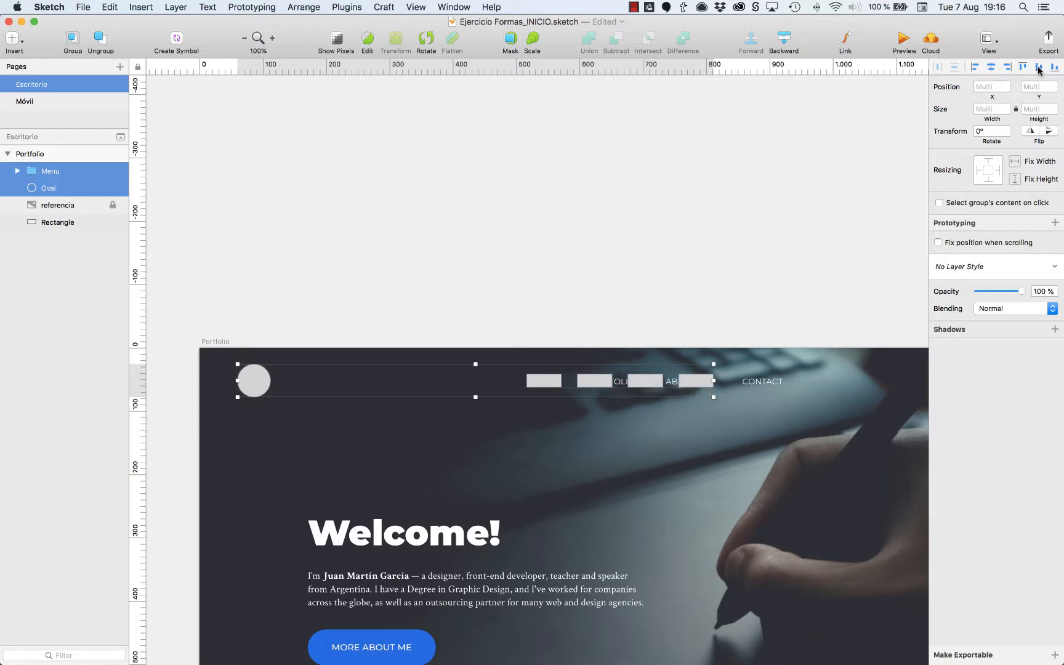
{"action": "left_click", "coordinate": [767, 202]}
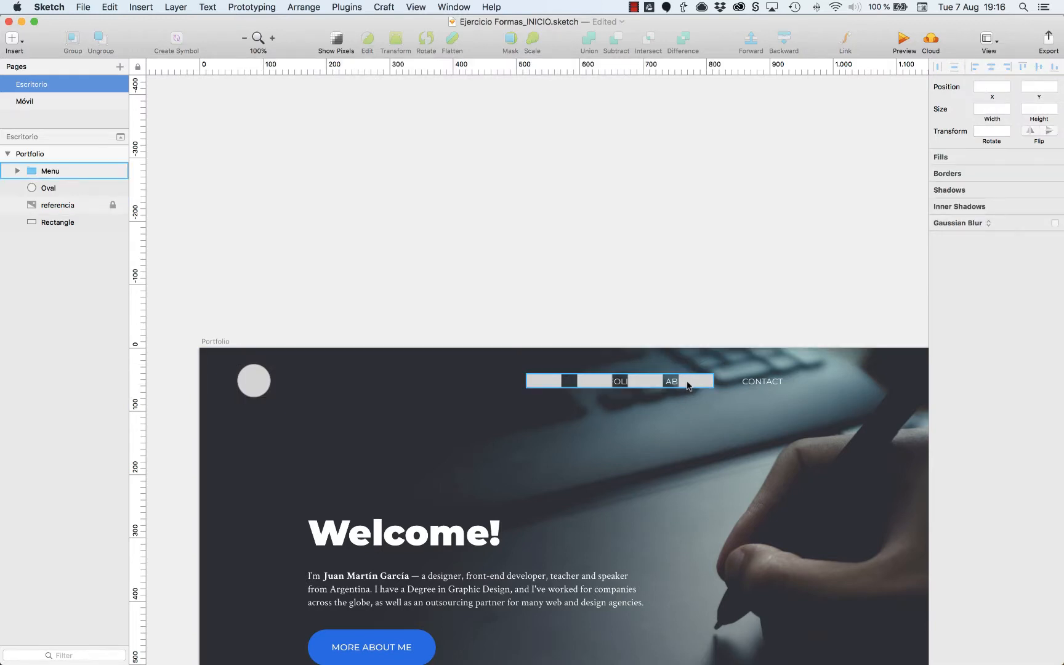
Select the Menu group and nudge it right to X 520 while checking its distances to the artboard edges and the oval.
{"action": "left_click", "coordinate": [688, 386]}
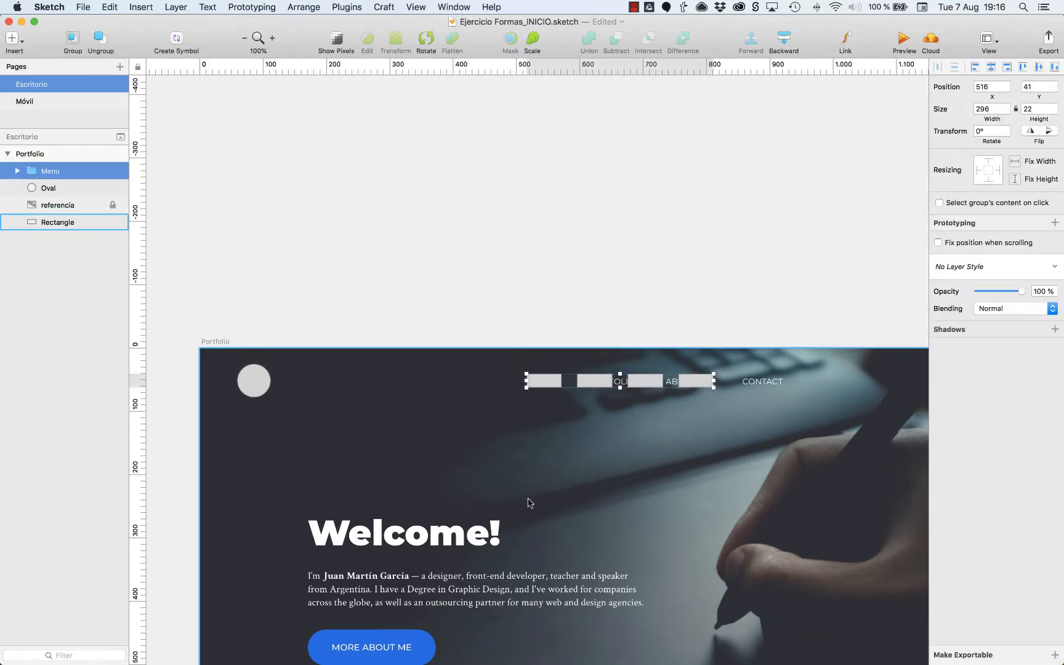
{"action": "key", "text": "alt"}
{"action": "scroll", "coordinate": [528, 503], "scroll_direction": "right", "scroll_amount": 2}
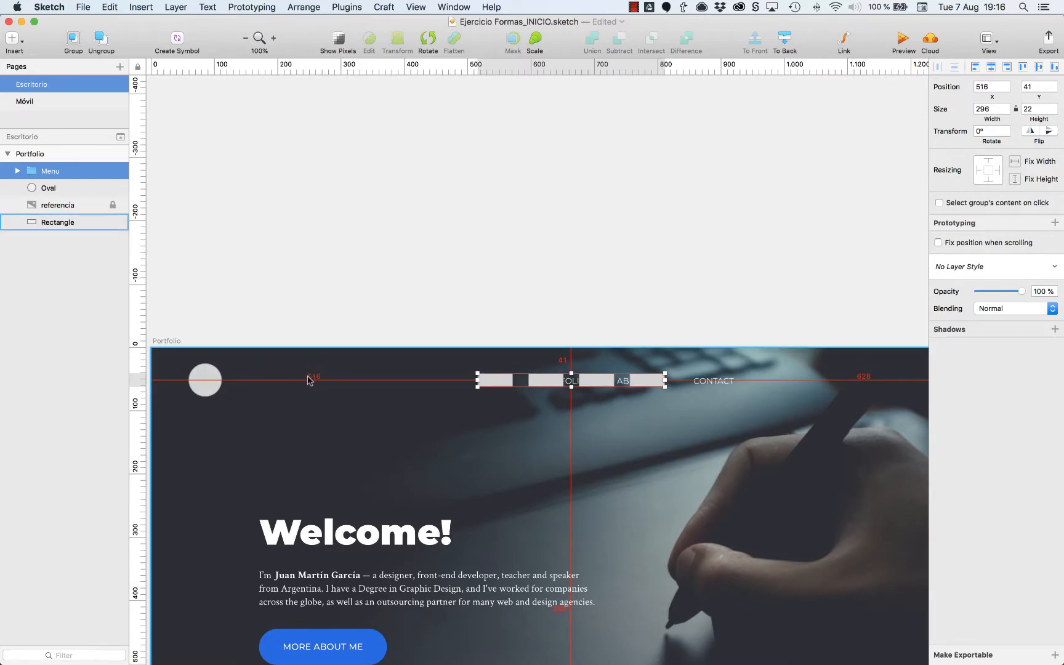
{"action": "mouse_move", "coordinate": [202, 390]}
{"action": "key", "text": "Right"}
{"action": "key", "text": "Right"}
{"action": "key", "text": "alt"}
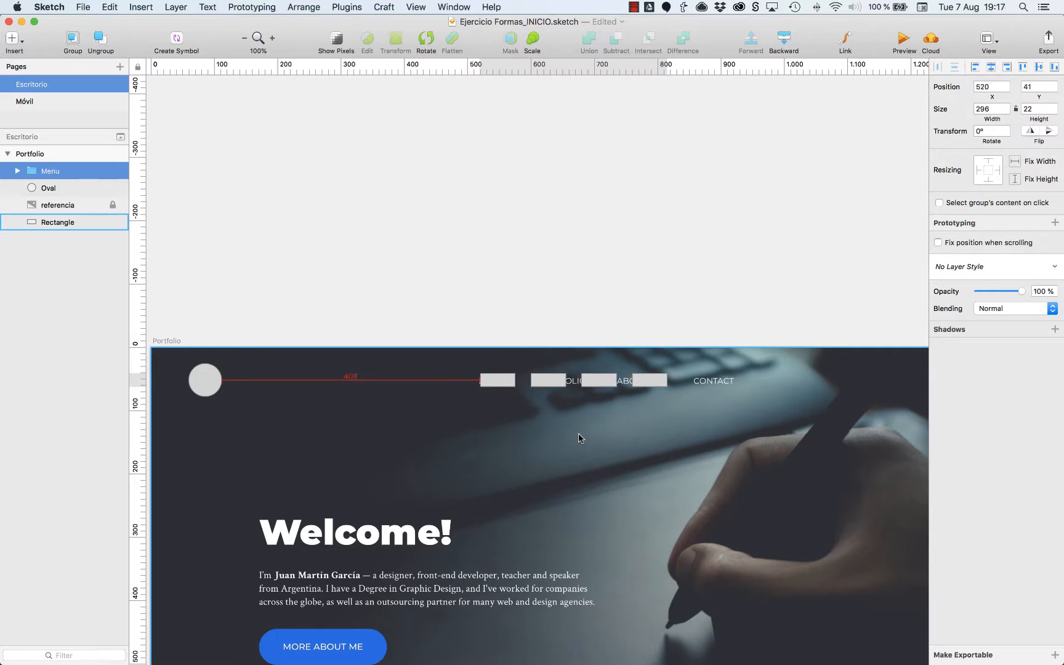
Shift the Menu group right to X 572 in large and single-pixel moves, balancing its distances to both artboard sides.
{"action": "key", "text": "Right"}
{"action": "key", "text": "Right"}
{"action": "key", "text": "Right"}
{"action": "key", "text": "Right"}
{"action": "key", "text": "Right"}
{"action": "key", "text": "alt"}
{"action": "key", "text": "shift+Right"}
{"action": "key", "text": "shift+Right"}
{"action": "key", "text": "shift+Right"}
{"action": "key", "text": "alt"}
{"action": "key", "text": "shift+Right"}
{"action": "key", "text": "shift+Right"}
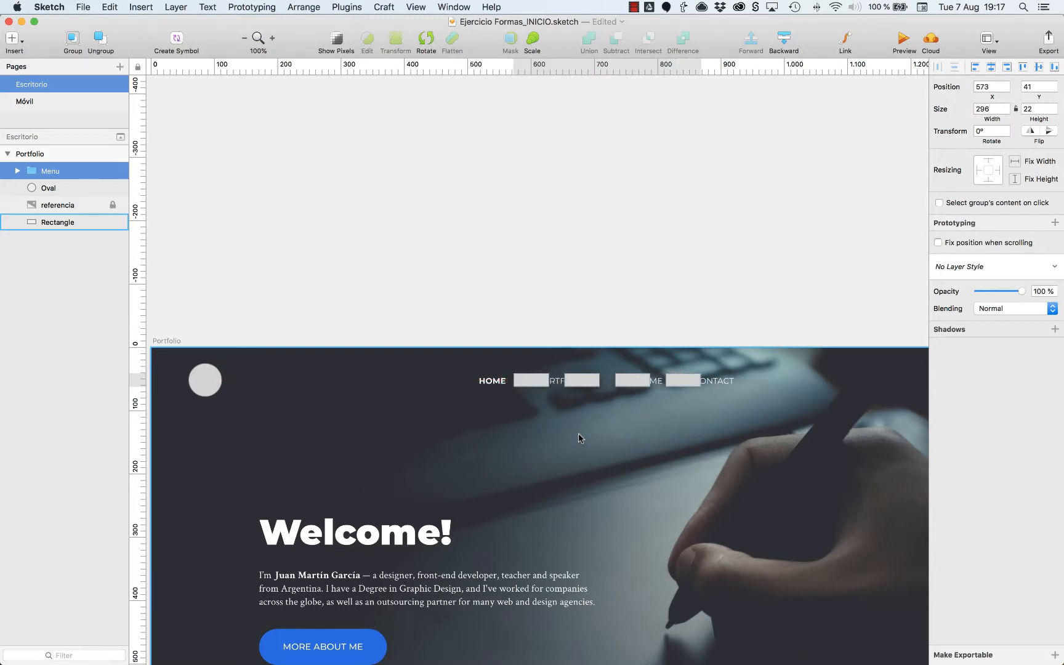
{"action": "key", "text": "alt"}
{"action": "key", "text": "Left"}
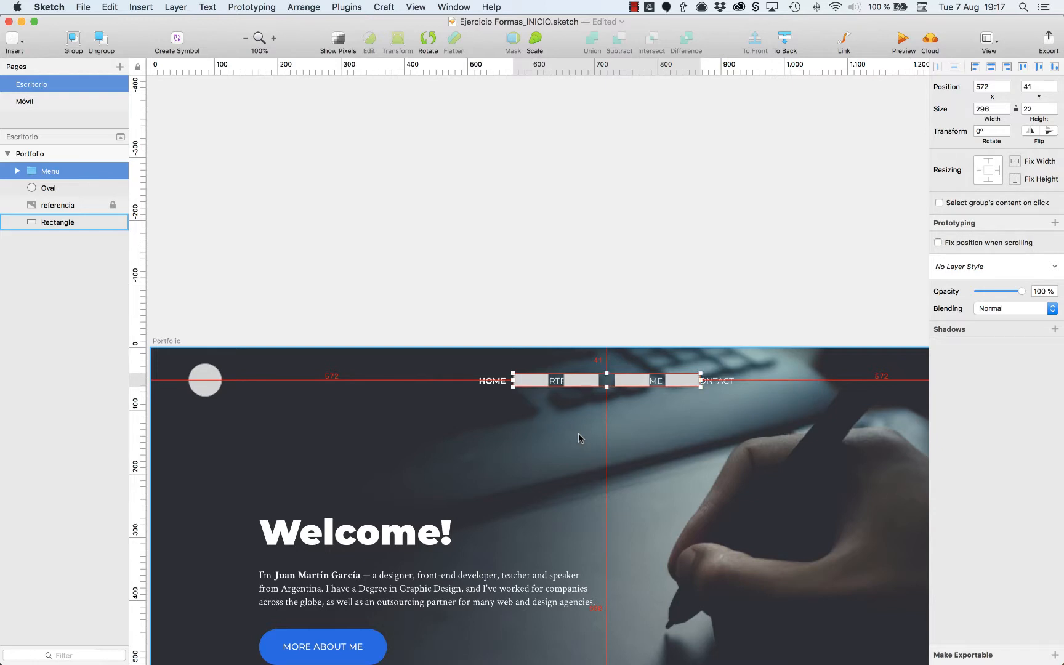
Shift the Menu group left to X 452, center it horizontally on the artboard with alignment, and check its side distances.
{"action": "key", "text": "shift+Left"}
{"action": "key", "text": "shift+Left"}
{"action": "key", "text": "shift+Left"}
{"action": "key", "text": "shift+Left"}
{"action": "key", "text": "shift+Left"}
{"action": "key", "text": "shift+Left"}
{"action": "key", "text": "shift+Left"}
{"action": "key", "text": "shift+Left"}
{"action": "key", "text": "shift+Left"}
{"action": "key", "text": "shift+Left"}
{"action": "key", "text": "shift+Left"}
{"action": "key", "text": "shift+Left"}
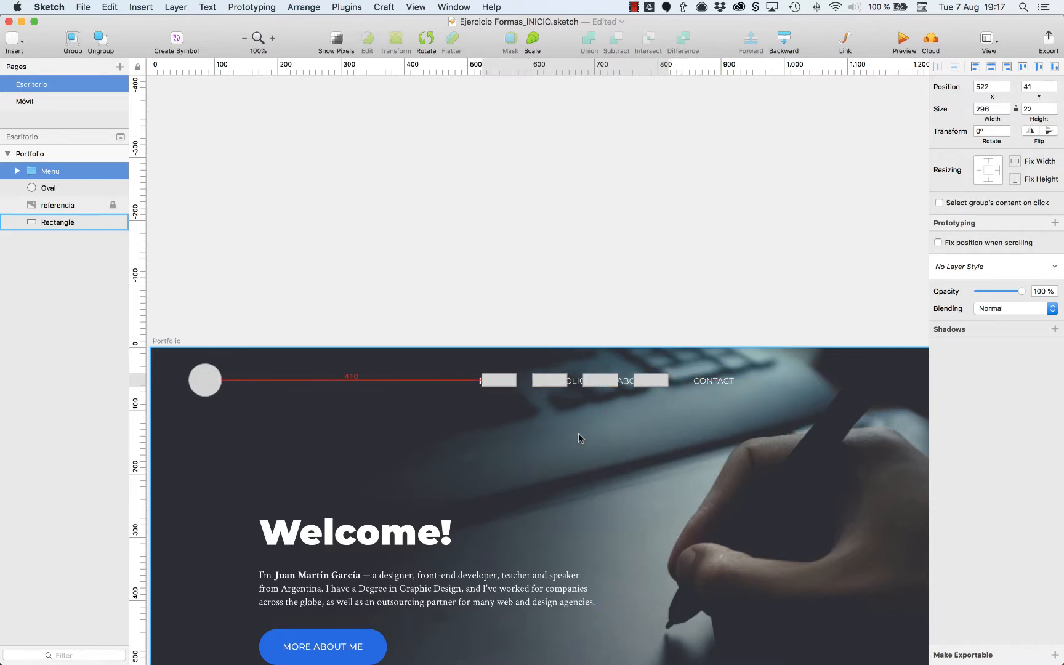
{"action": "key", "text": "alt"}
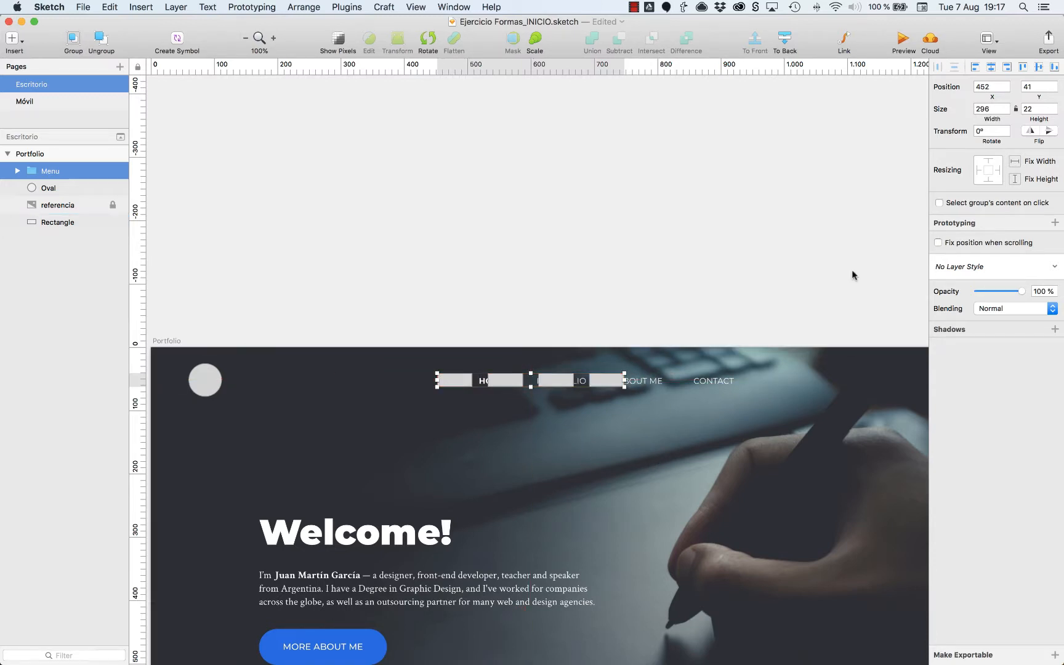
{"action": "left_click", "coordinate": [991, 68]}
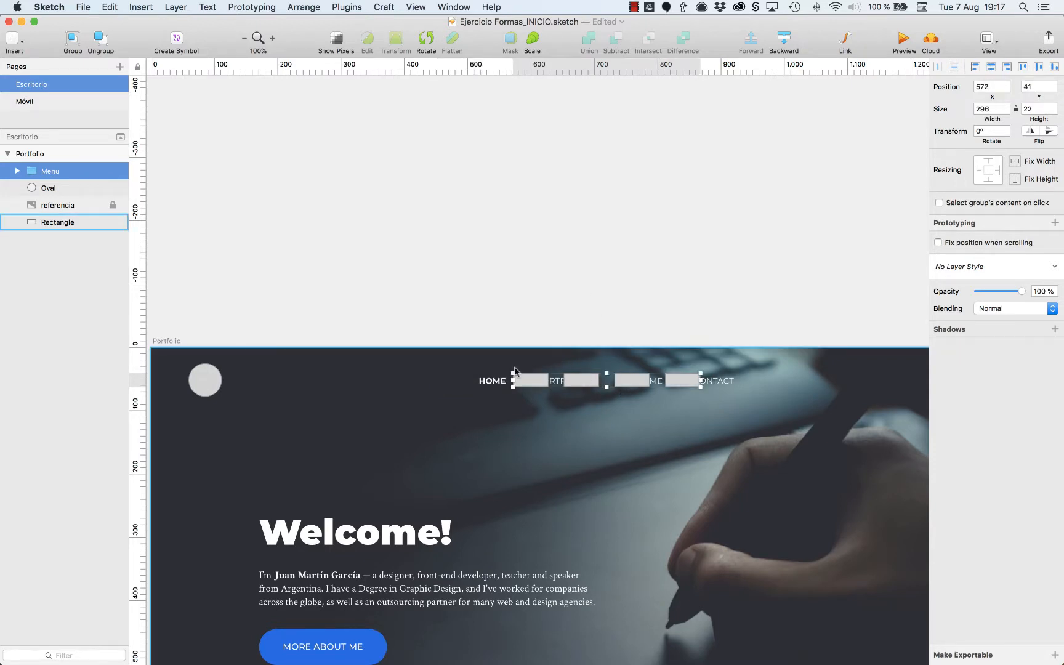
{"action": "key", "text": "alt"}
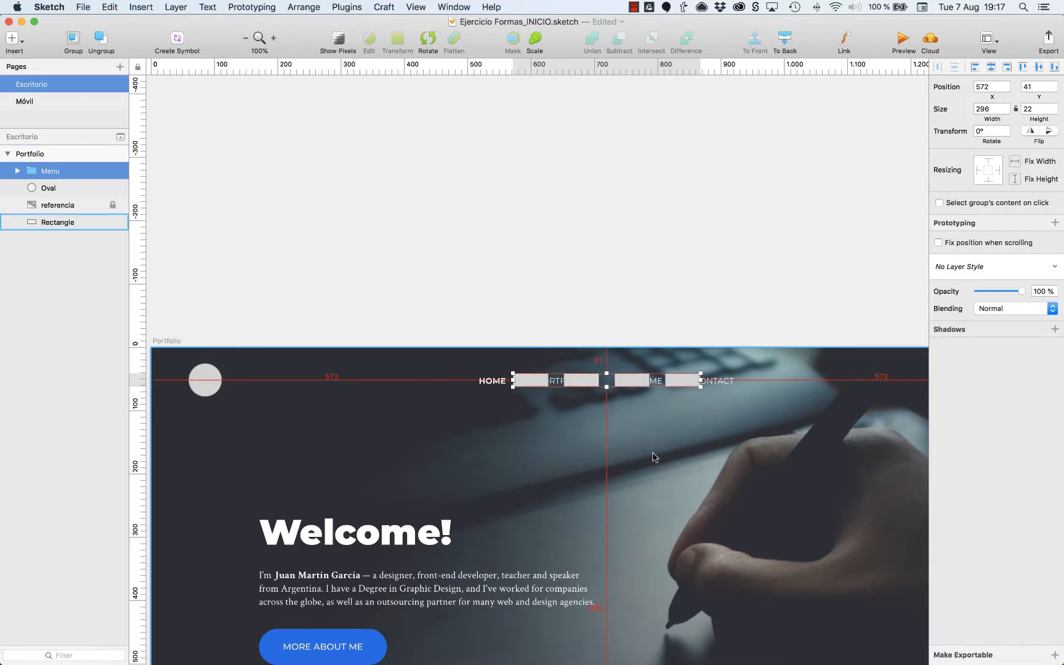
{"action": "left_click", "coordinate": [703, 327]}
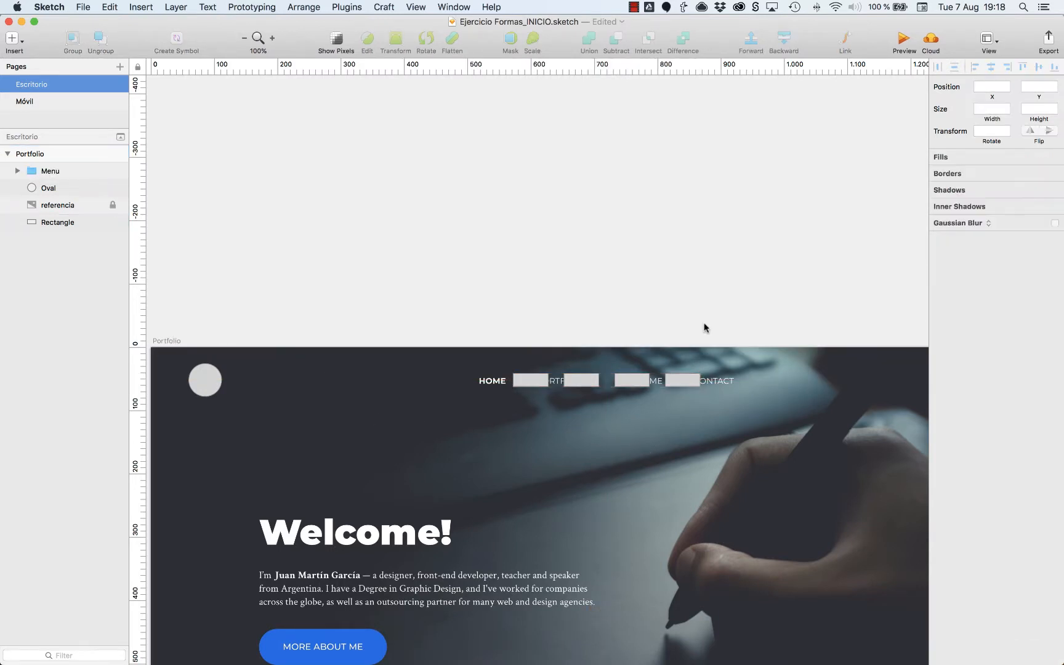
Draw a 24 × 24 px square over the Facebook icon at X 1261, Y 40, and place two copies to its right.
{"action": "scroll", "coordinate": [706, 328], "scroll_direction": "right", "scroll_amount": 10}
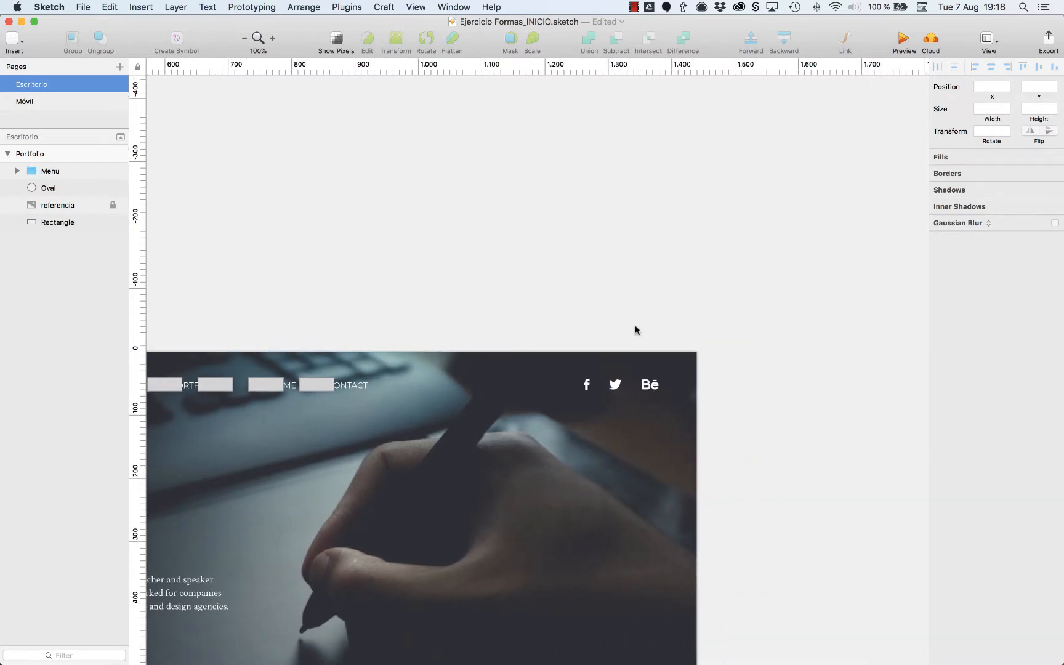
{"action": "key", "text": "z"}
{"action": "left_click_drag", "start_coordinate": [484, 324], "coordinate": [686, 417]}
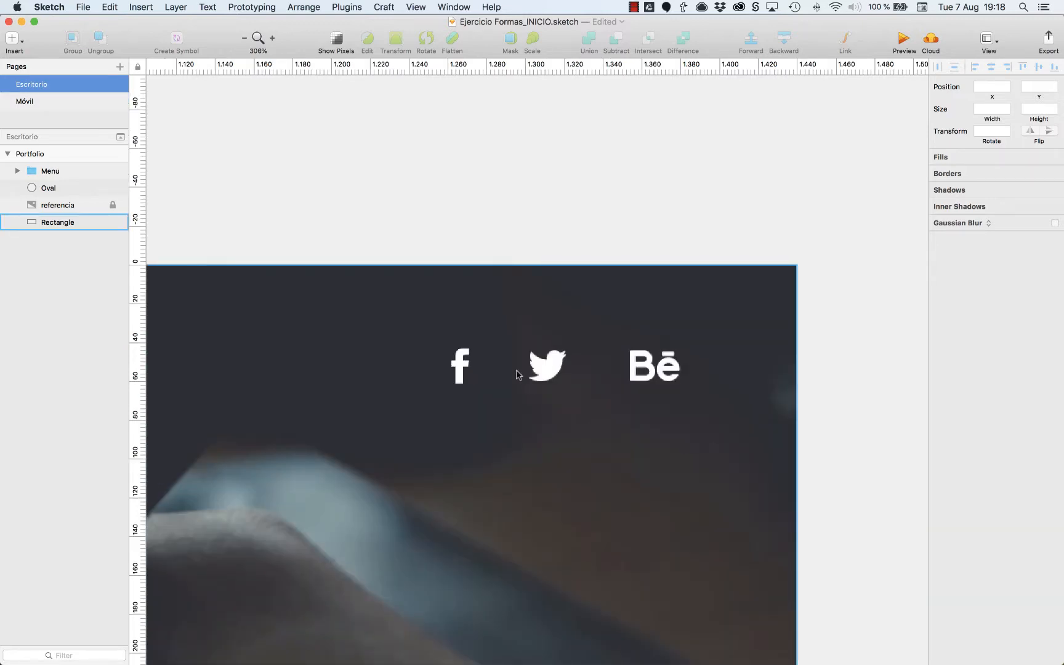
{"action": "key", "text": "r"}
{"action": "left_click_drag", "start_coordinate": [451, 343], "coordinate": [630, 370]}
{"action": "key", "text": "Right"}
{"action": "key", "text": "Right"}
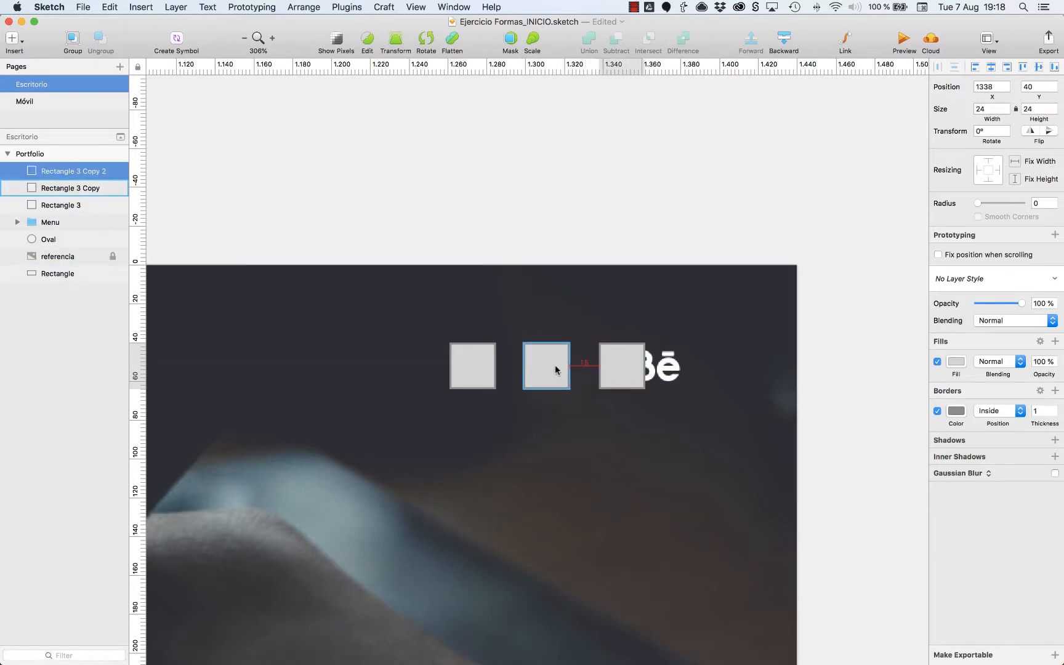
Nudge the two copied squares right together to space all three evenly, with the last square at X 1341.
{"action": "left_click", "coordinate": [554, 365], "text": "shift"}
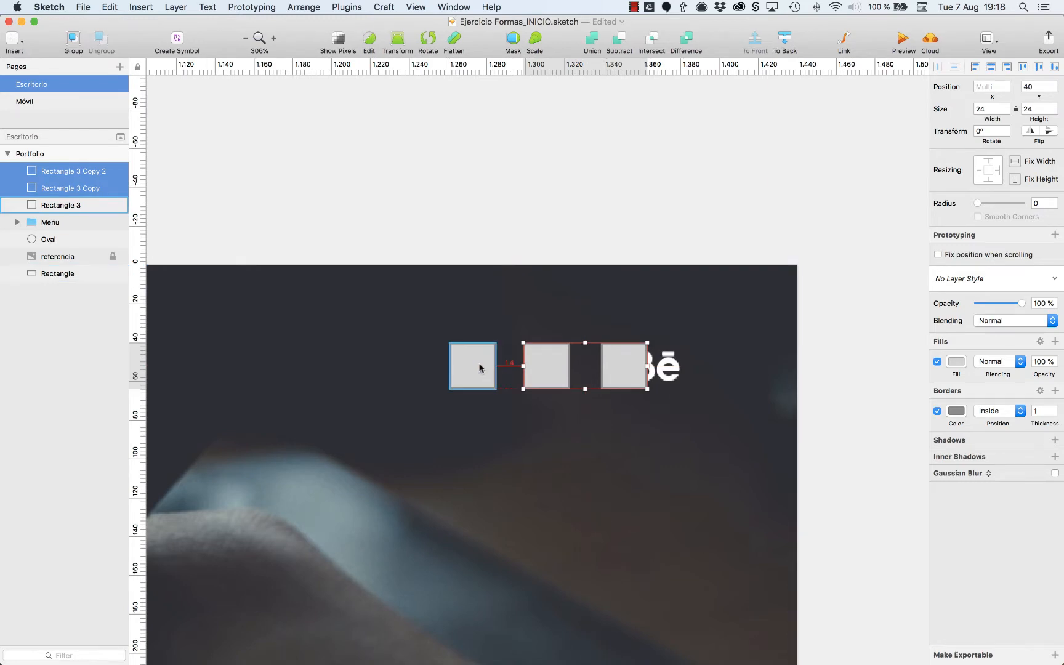
{"action": "key", "text": "Right"}
{"action": "key", "text": "Right"}
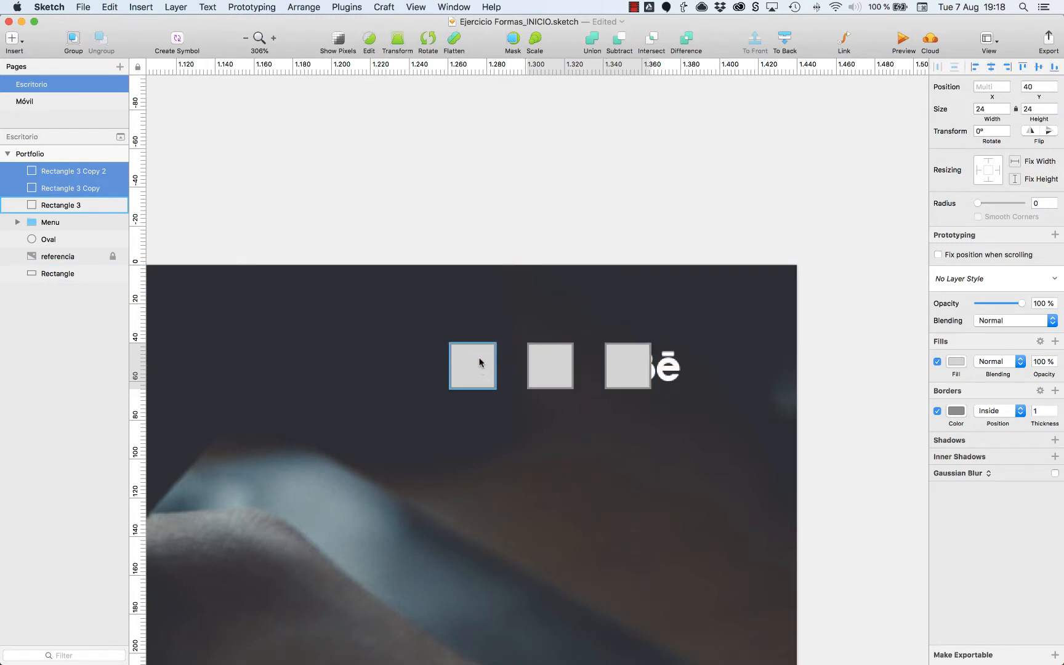
{"action": "left_click", "coordinate": [555, 378], "text": "alt"}
{"action": "left_click", "coordinate": [555, 379]}
{"action": "left_click", "coordinate": [635, 373]}
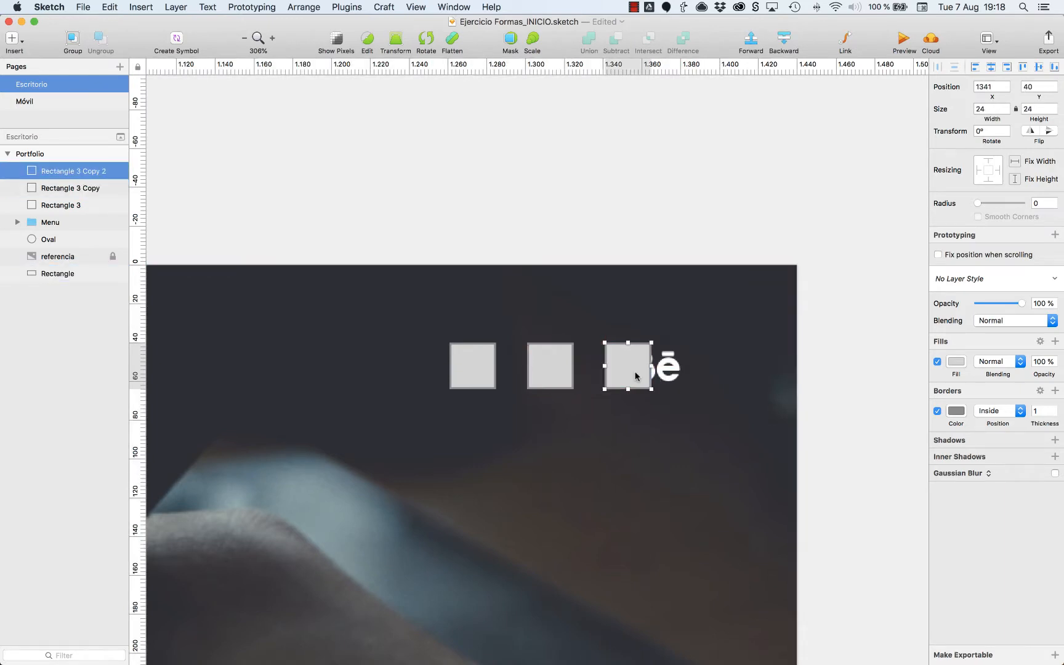
Group the three social icon squares and name the group social.
{"action": "left_click", "coordinate": [468, 367]}
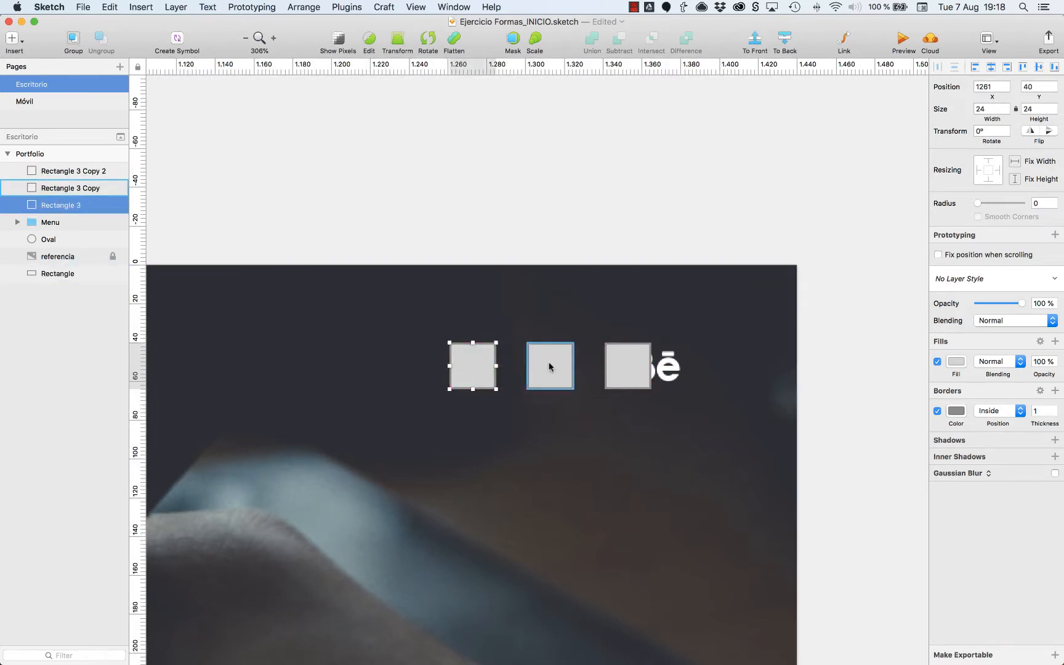
{"action": "left_click", "coordinate": [88, 172], "text": "shift"}
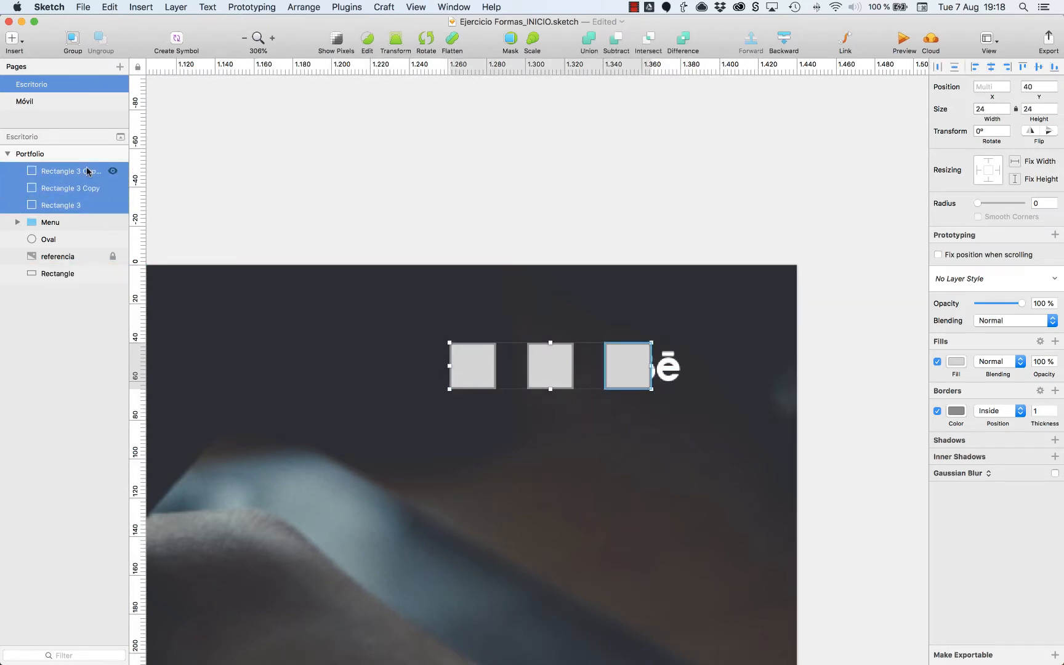
{"action": "key", "text": "super+g"}
{"action": "key", "text": "super+r"}
{"action": "type", "text": "so"}
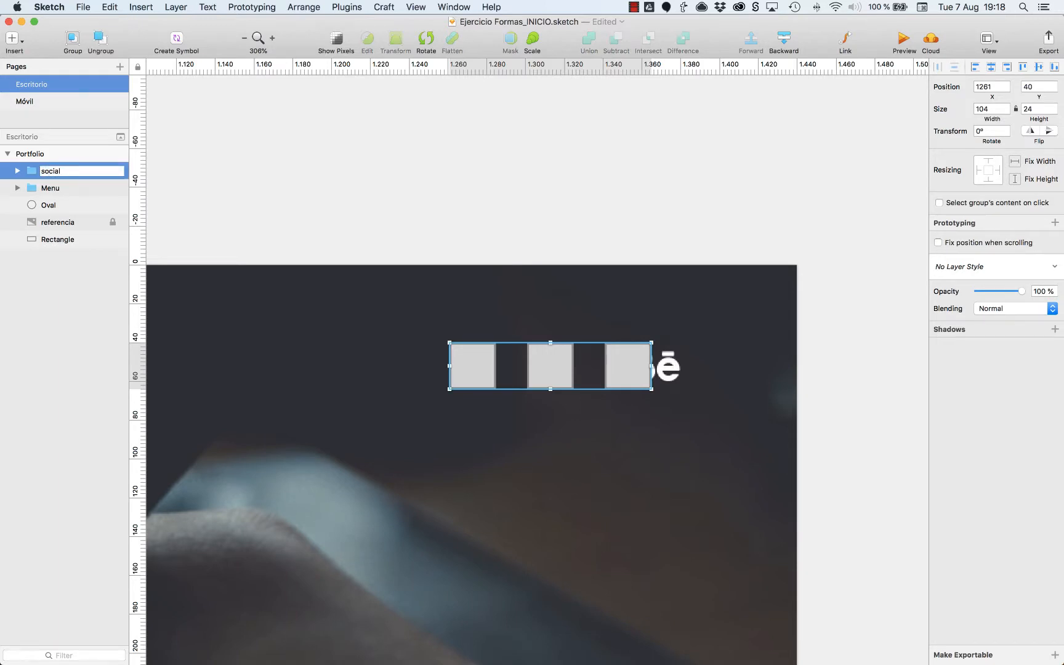
{"action": "type", "text": "cial"}
{"action": "key", "text": "Return"}
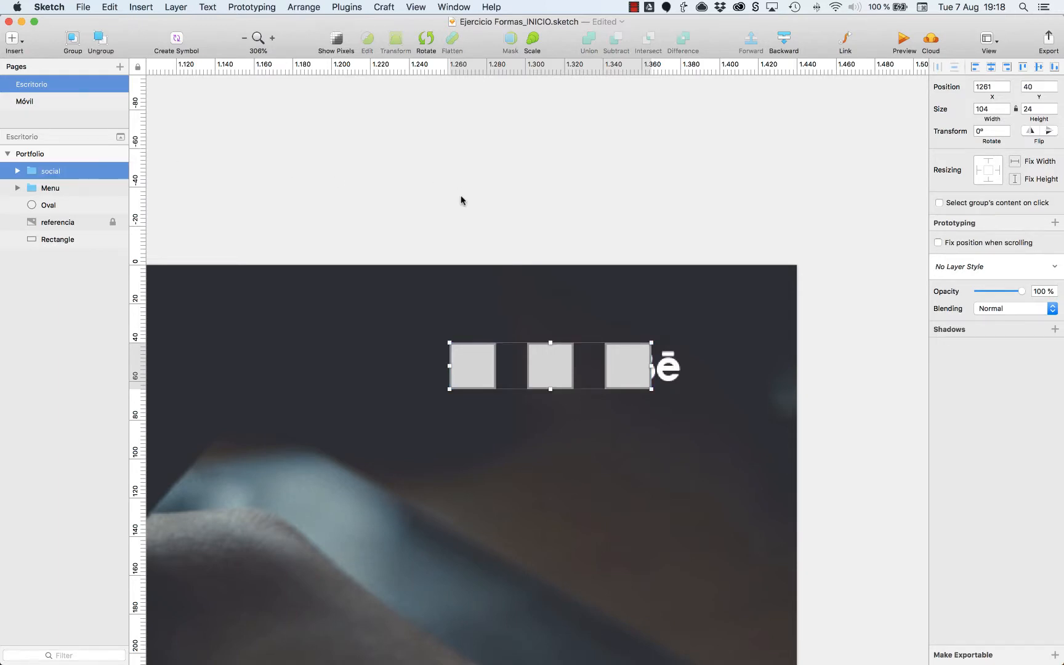
Show the layout columns and move the social group right to X 1276, flush with the last column's edge.
{"action": "key", "text": "ctrl+l"}
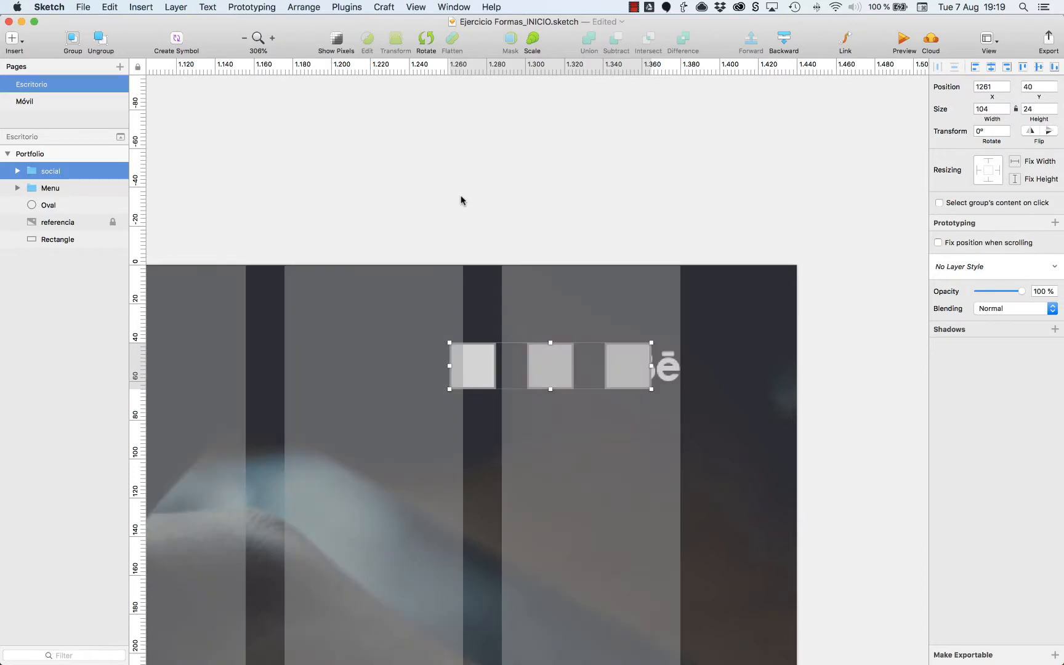
{"action": "key", "text": "Right"}
{"action": "key", "text": "Right"}
{"action": "key", "text": "Right"}
{"action": "key", "text": "Right"}
{"action": "key", "text": "Right"}
{"action": "key", "text": "Right"}
{"action": "key", "text": "Right"}
{"action": "key", "text": "Right"}
{"action": "key", "text": "Right"}
{"action": "key", "text": "Right"}
{"action": "key", "text": "Right"}
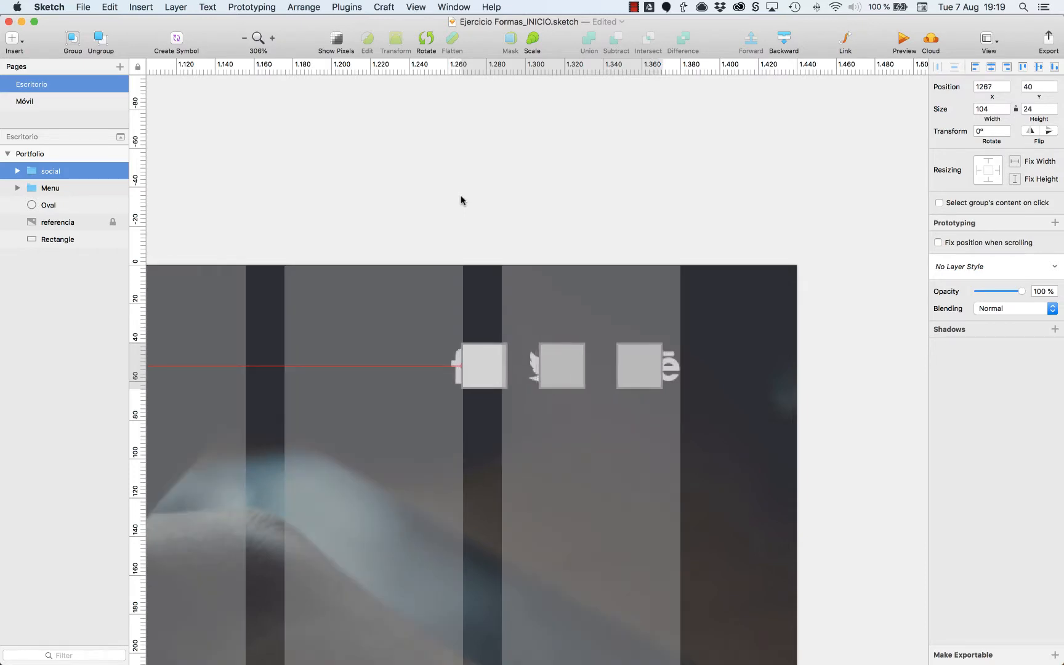
{"action": "key", "text": "Right"}
{"action": "key", "text": "Right"}
{"action": "key", "text": "Right"}
{"action": "key", "text": "Right"}
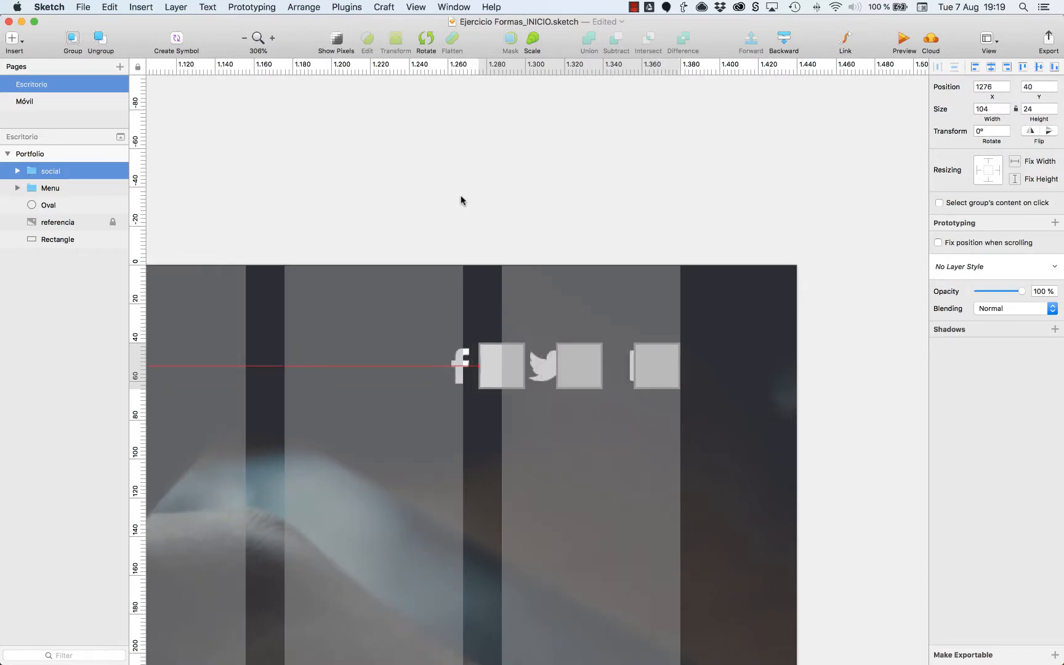
{"action": "left_click", "coordinate": [579, 199]}
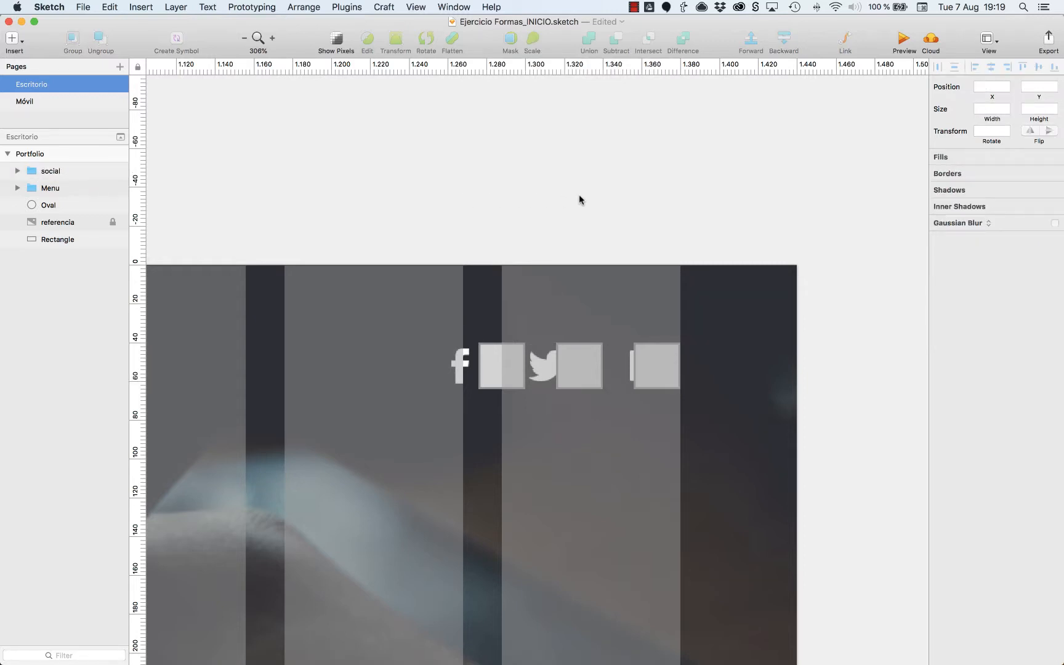
Select the social group together with the logo circle and align them on their vertical middles.
{"action": "key", "text": "super+0"}
{"action": "scroll", "coordinate": [648, 357], "scroll_direction": "left", "scroll_amount": 6}
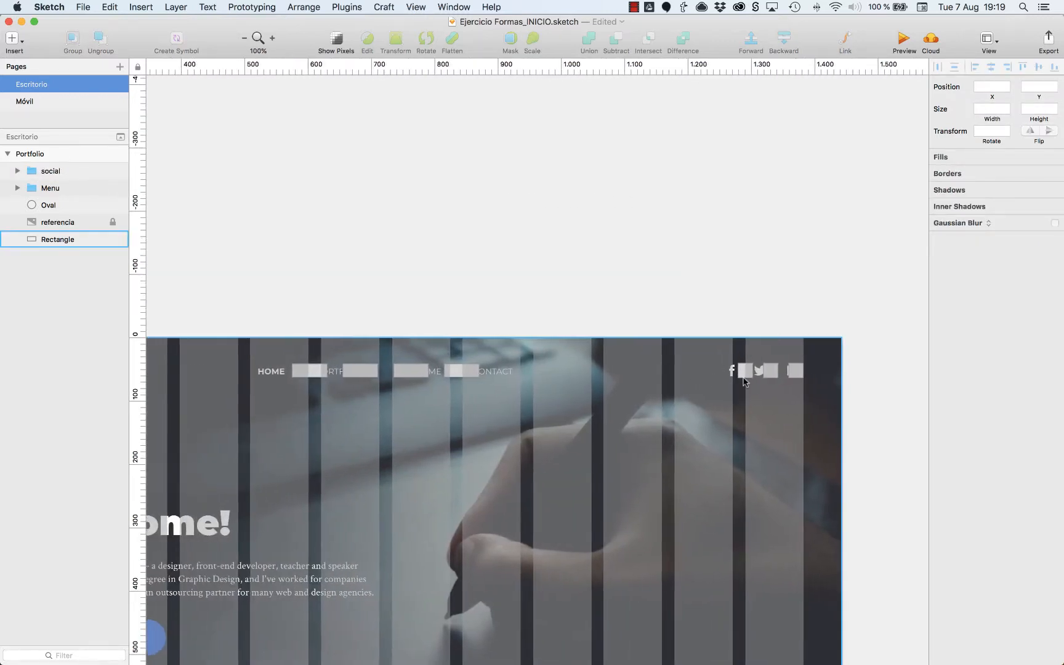
{"action": "left_click", "coordinate": [788, 372]}
{"action": "scroll", "coordinate": [672, 377], "scroll_direction": "left", "scroll_amount": 9}
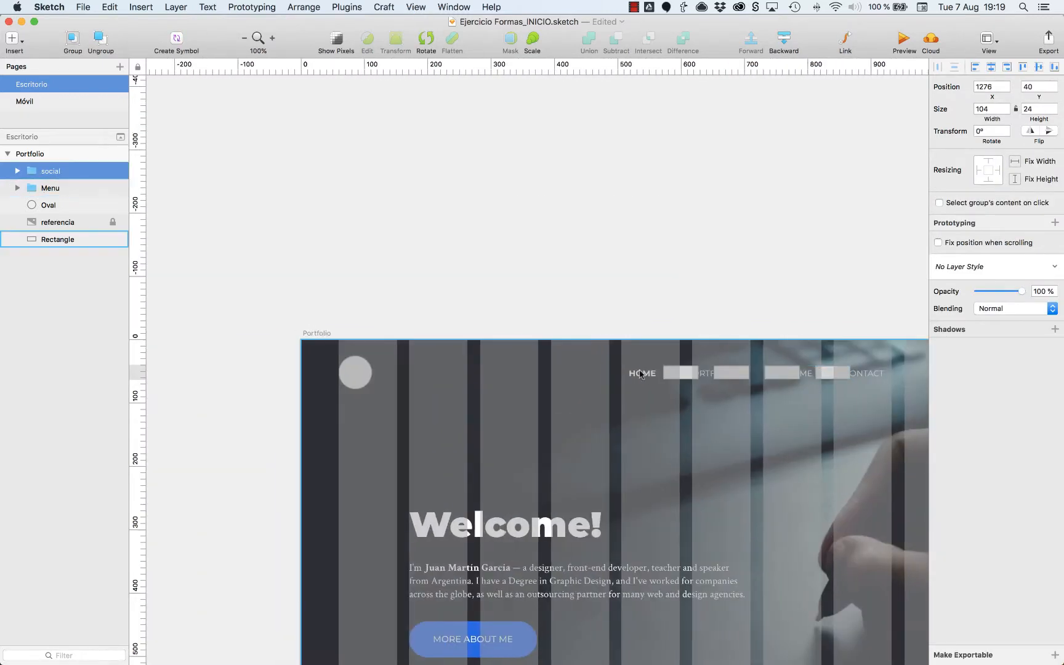
{"action": "left_click", "coordinate": [351, 377], "text": "shift"}
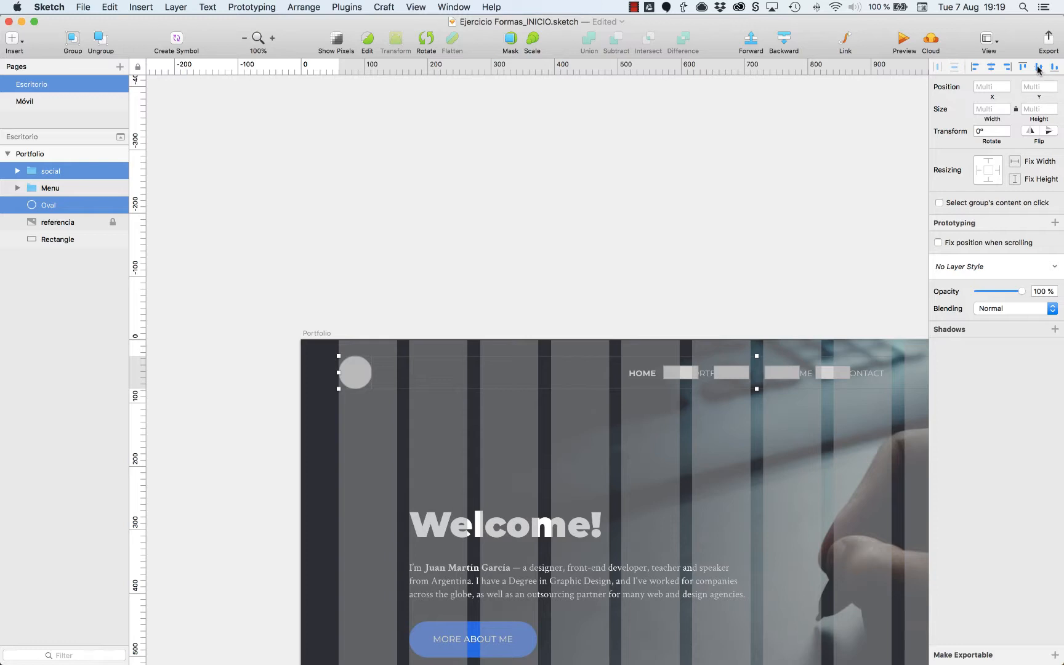
{"action": "left_click", "coordinate": [627, 272]}
Group the social group, the Menu group and the logo circle, and name the group Encabezado.
{"action": "scroll", "coordinate": [627, 271], "scroll_direction": "right", "scroll_amount": 5}
{"action": "scroll", "coordinate": [627, 276], "scroll_direction": "right", "scroll_amount": 3}
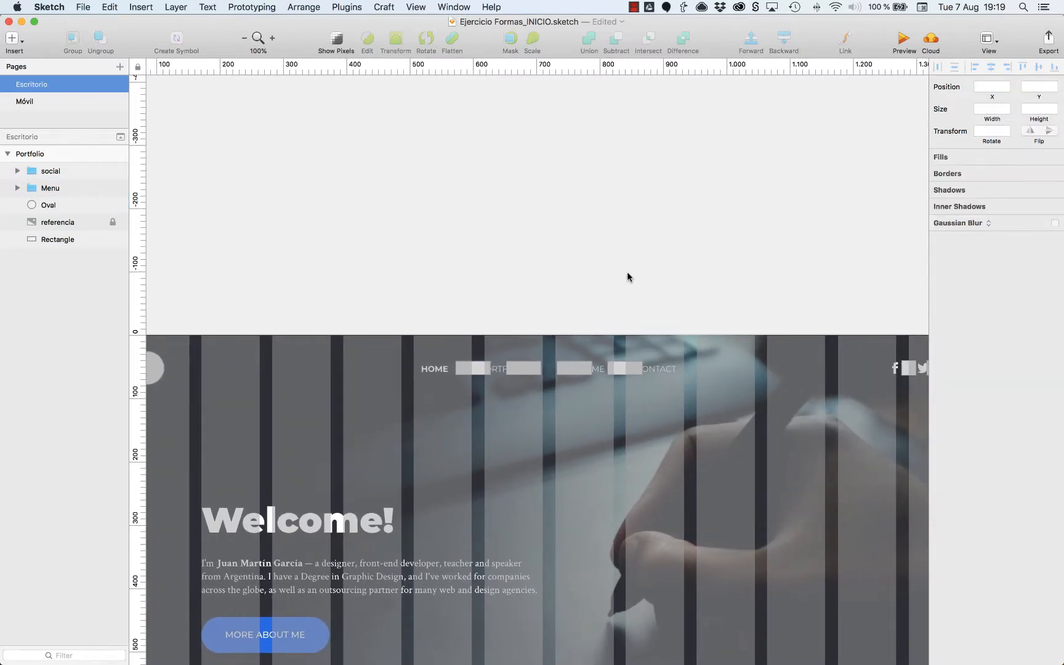
{"action": "key", "text": "super+minus"}
{"action": "left_click", "coordinate": [50, 171]}
{"action": "left_click", "coordinate": [50, 188], "text": "shift"}
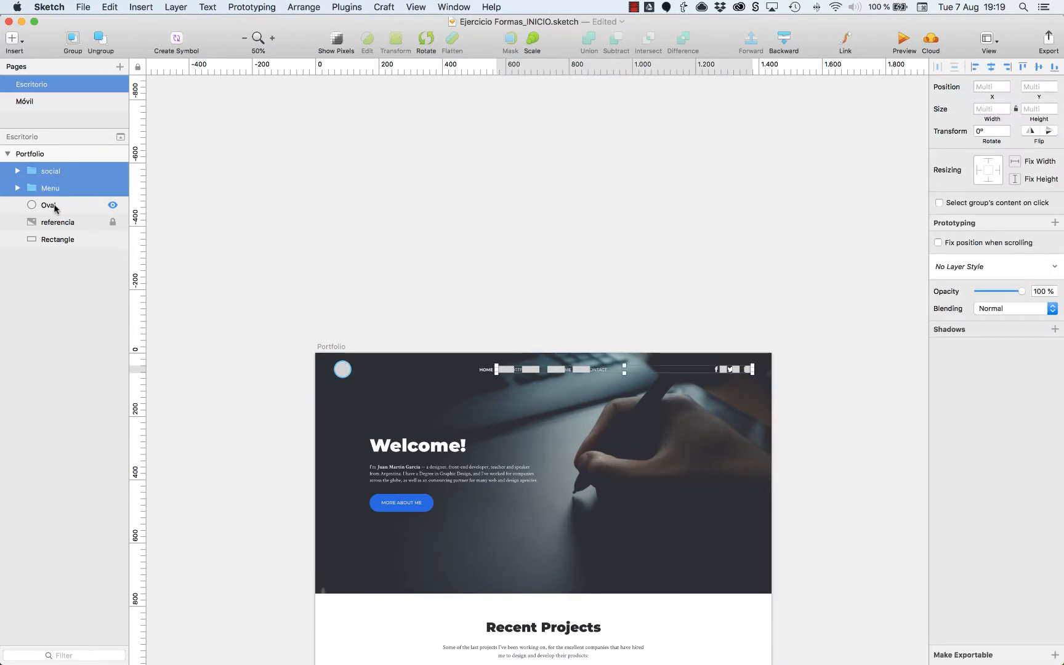
{"action": "left_click", "coordinate": [54, 207], "text": "shift"}
{"action": "key", "text": "super+g"}
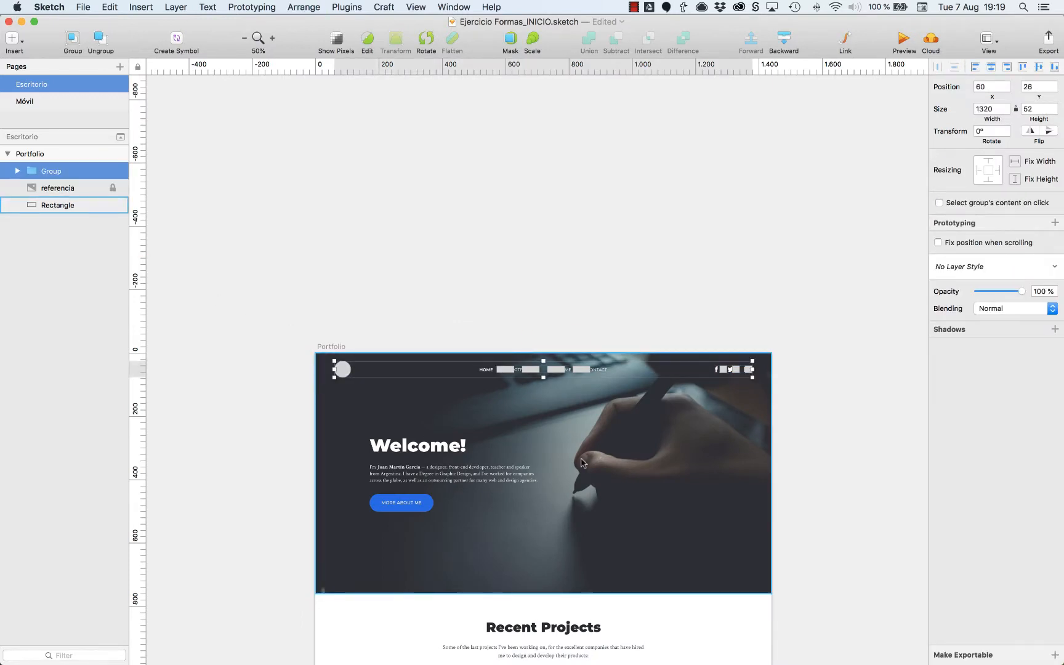
{"action": "key", "text": "super+r"}
{"action": "type", "text": "Encabezado"}
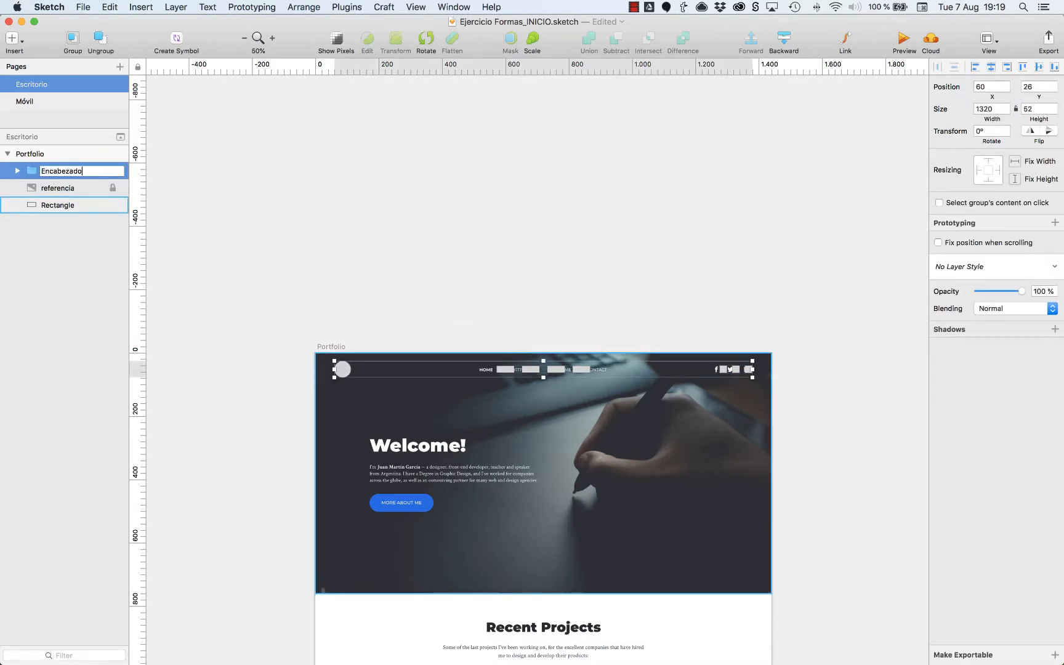
{"action": "left_click", "coordinate": [693, 285]}
Draw a 320 × 42 px rectangle over the Welcome! heading at X 172, Y 270.
{"action": "key", "text": "z"}
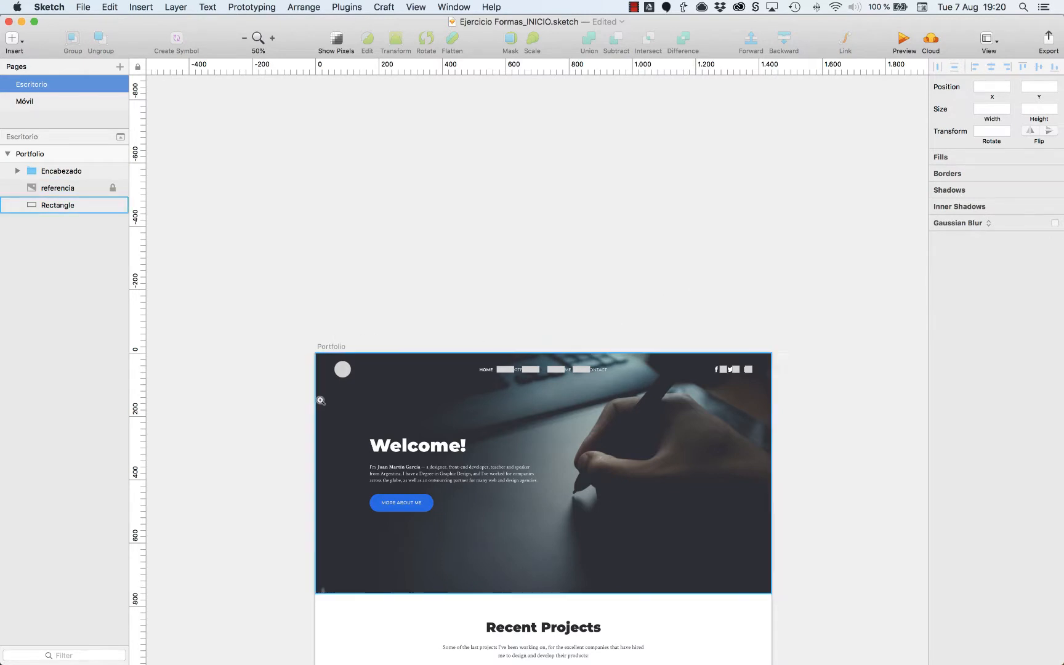
{"action": "left_click_drag", "start_coordinate": [302, 385], "coordinate": [675, 548]}
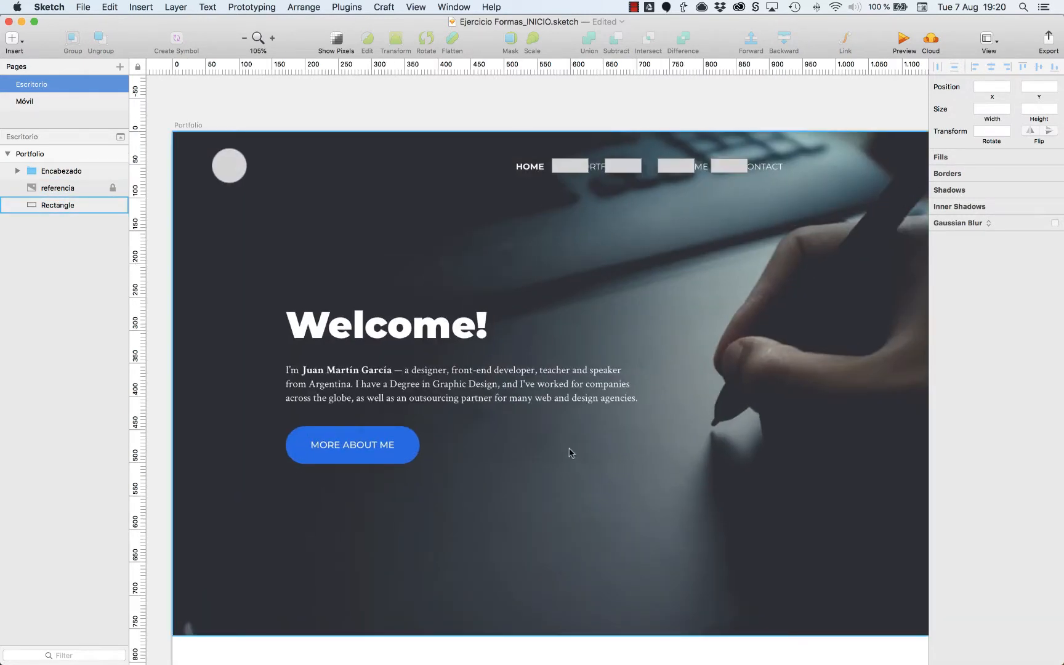
{"action": "key", "text": "r"}
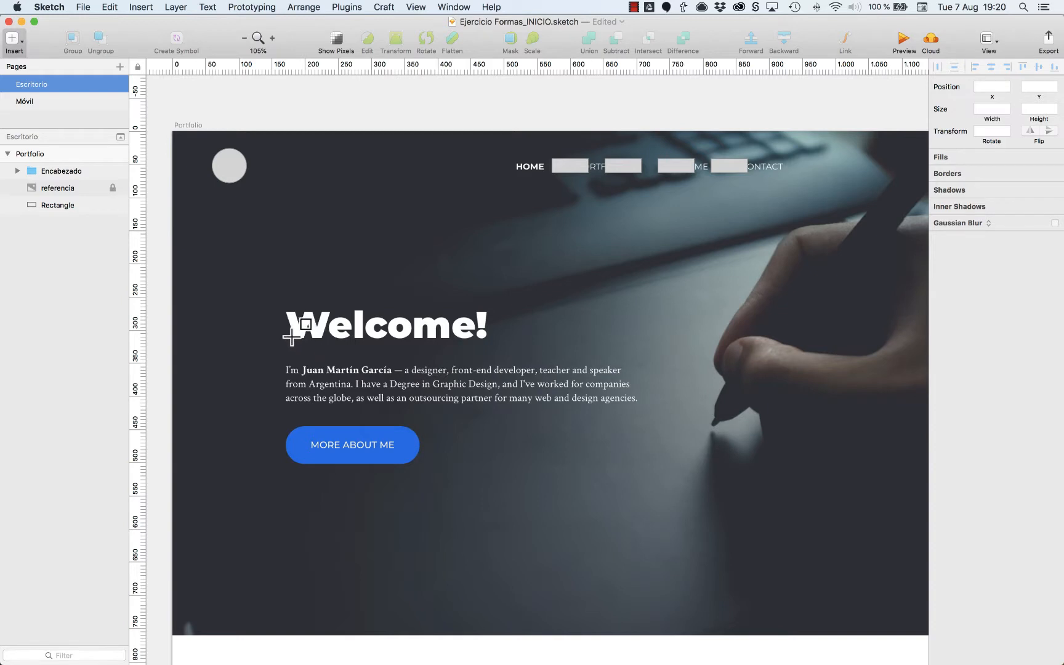
{"action": "left_click_drag", "start_coordinate": [288, 337], "coordinate": [497, 311]}
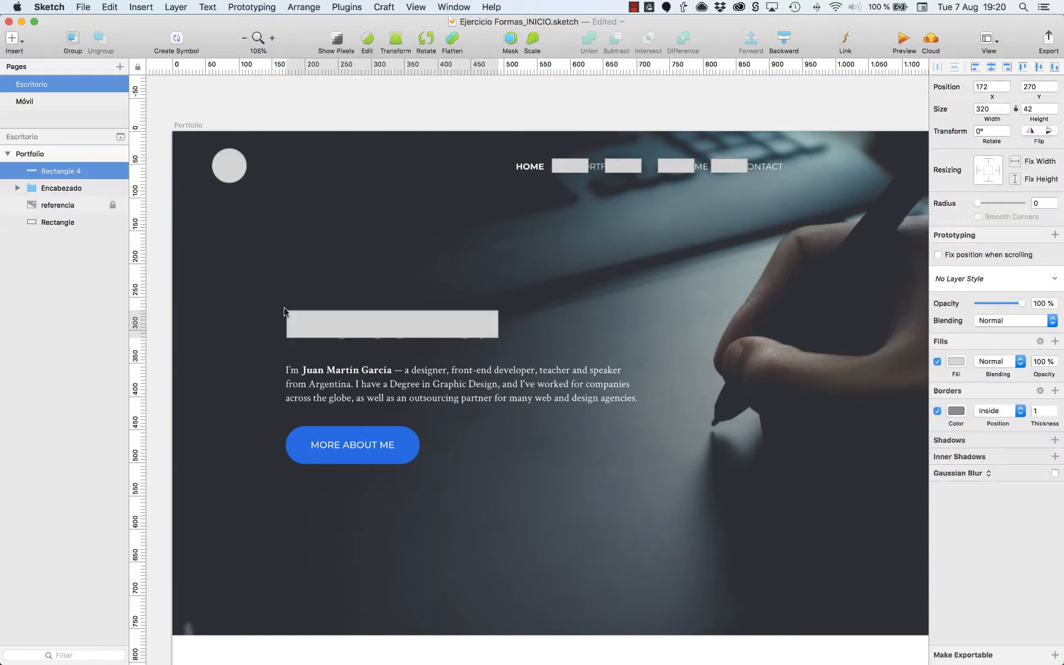
Draw a 508 × 14 px bar over the paragraph's first line at X 172, Y 352, and place two copies over the lines below.
{"action": "left_click", "coordinate": [267, 321]}
{"action": "left_click_drag", "start_coordinate": [233, 287], "coordinate": [720, 490]}
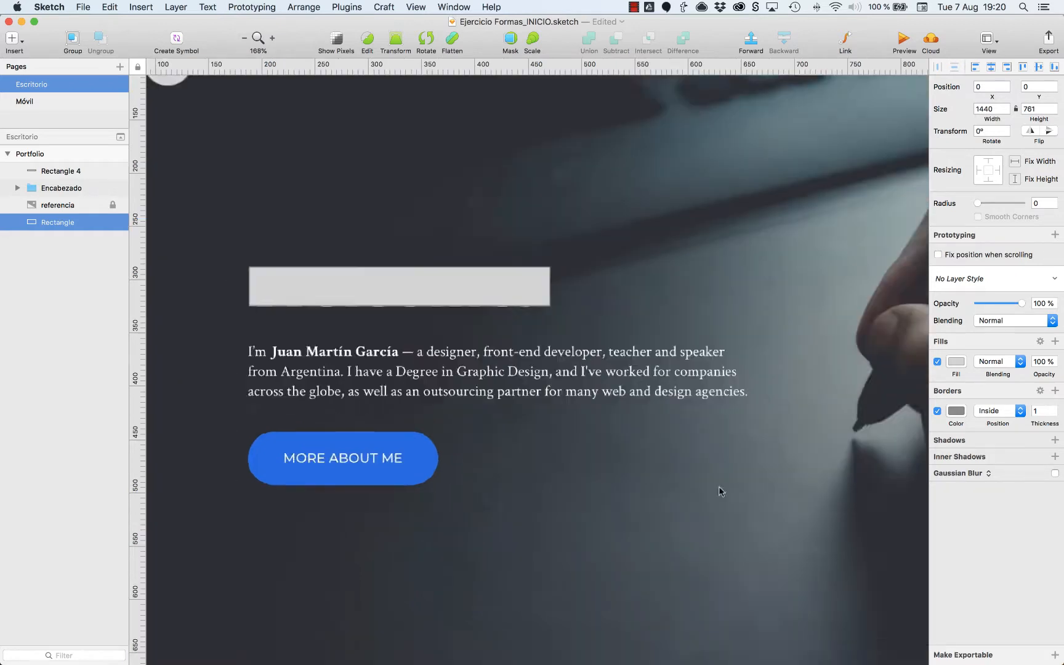
{"action": "key", "text": "r"}
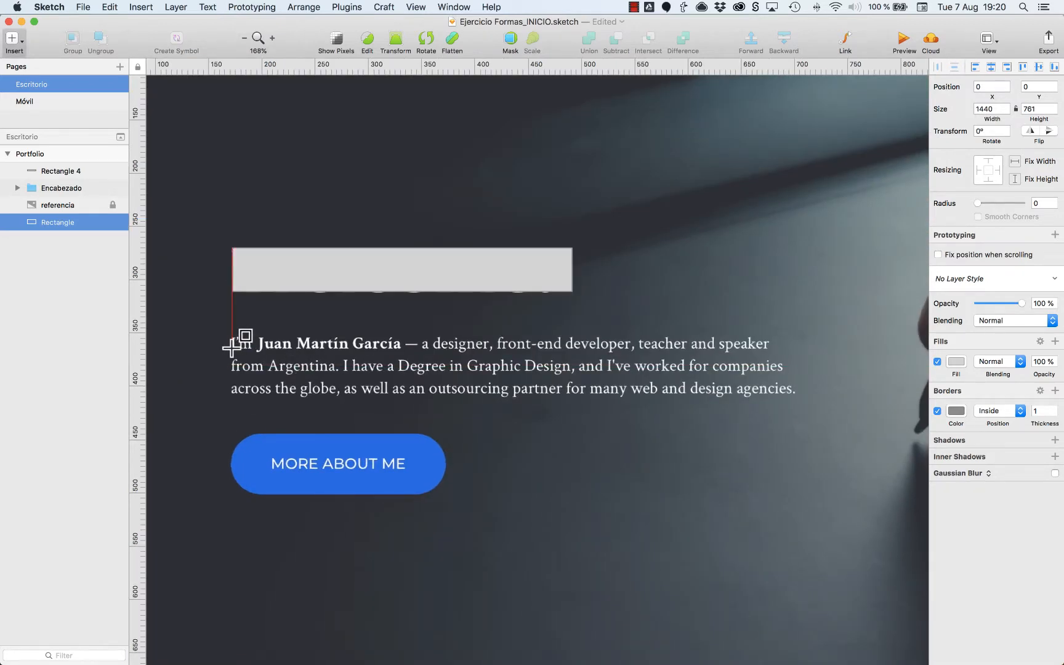
{"action": "left_click_drag", "start_coordinate": [231, 348], "coordinate": [772, 336]}
{"action": "left_click_drag", "start_coordinate": [364, 345], "coordinate": [404, 392]}
Widen the third paragraph bar to 529 px to match its text line and shorten the second bar.
{"action": "left_click", "coordinate": [420, 343]}
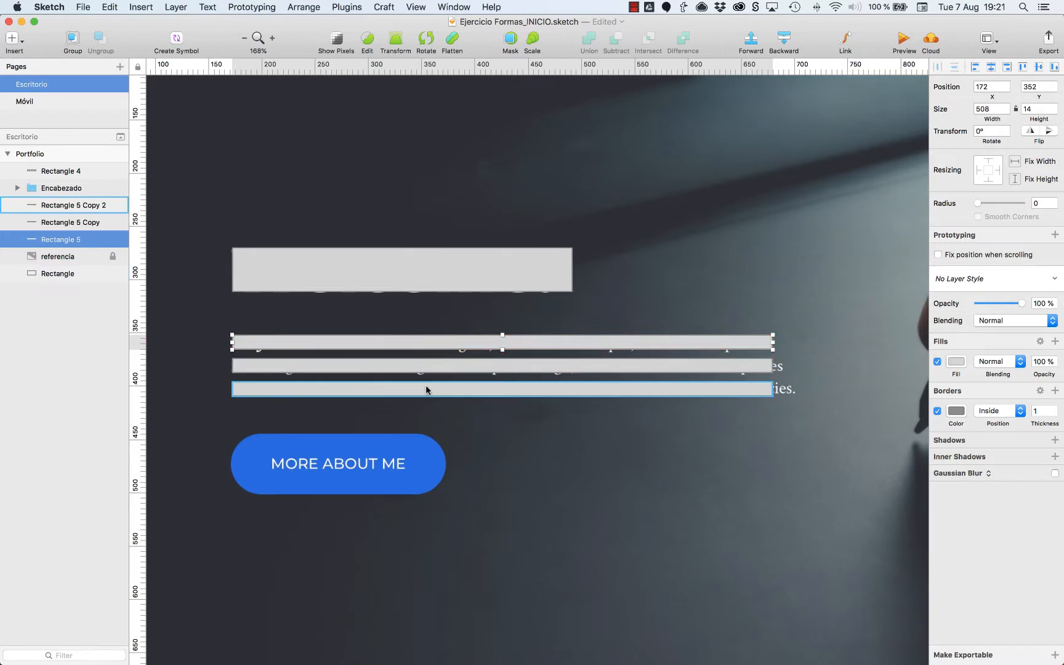
{"action": "left_click", "coordinate": [428, 388]}
{"action": "left_click_drag", "start_coordinate": [773, 388], "coordinate": [732, 366]}
{"action": "left_click", "coordinate": [755, 363]}
Group the three paragraph bars and name the group parrafo.
{"action": "left_click", "coordinate": [708, 351], "text": "shift"}
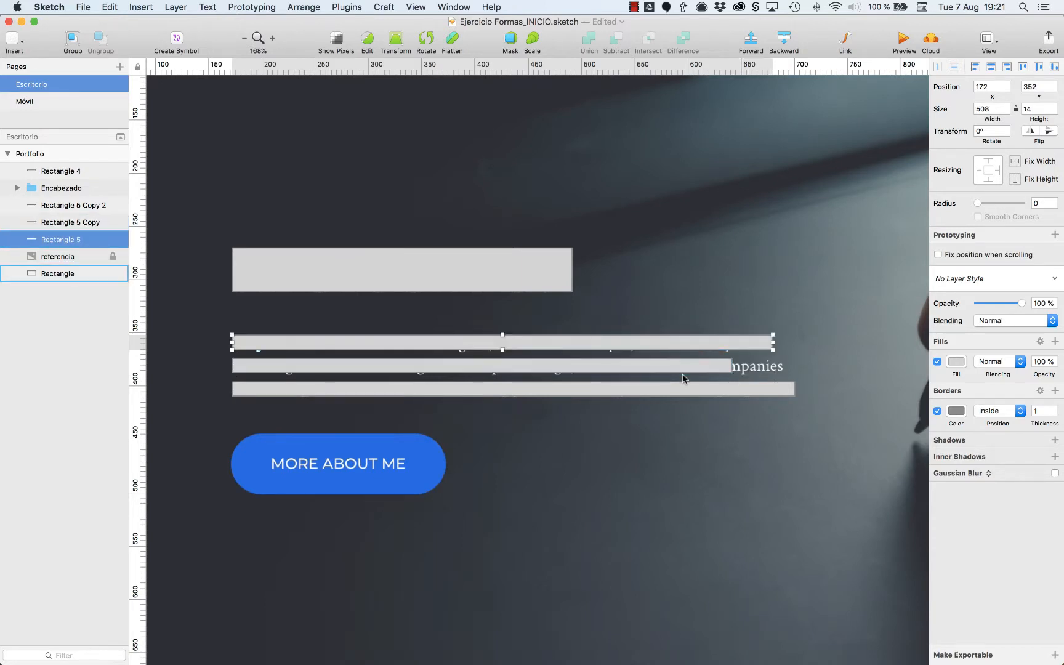
{"action": "left_click", "coordinate": [677, 387], "text": "shift"}
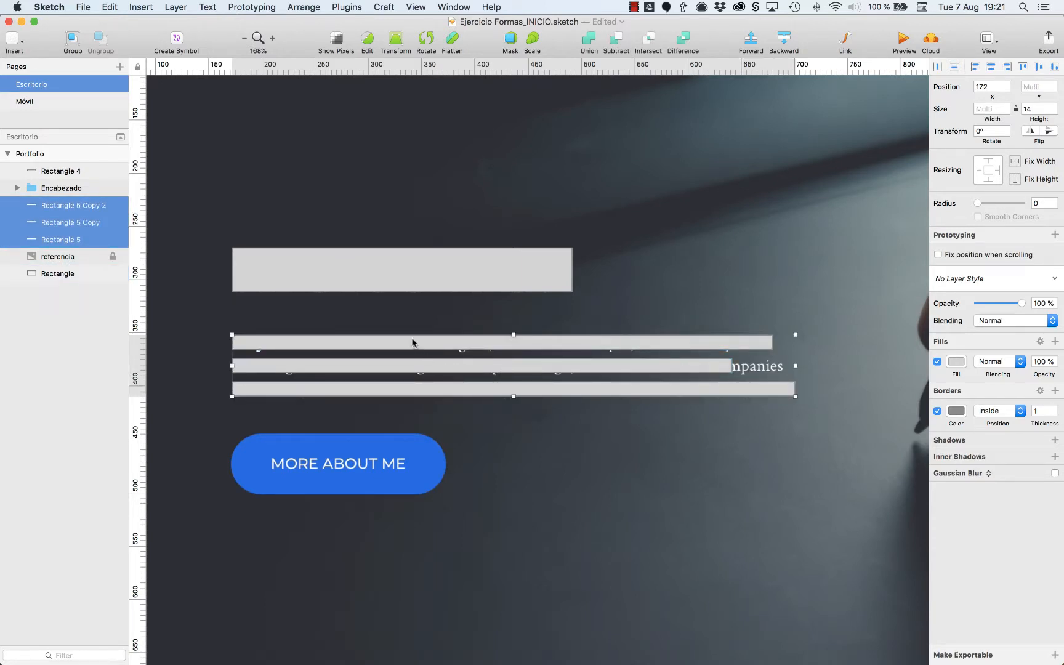
{"action": "key", "text": "super+g"}
{"action": "key", "text": "super+r"}
{"action": "type", "text": "parr"}
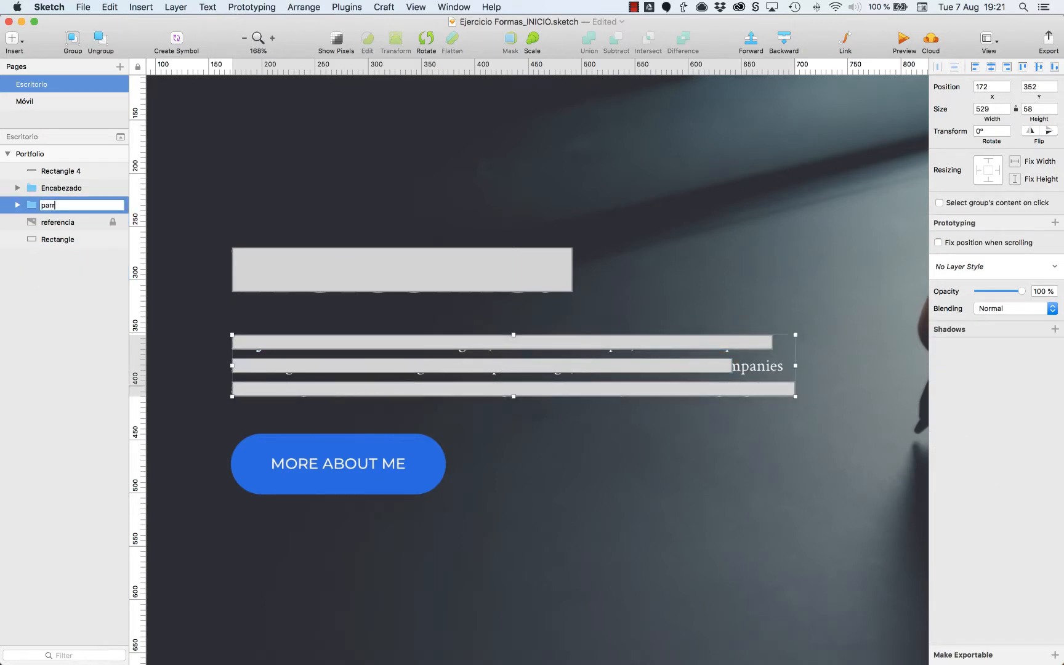
{"action": "key", "text": "Return"}
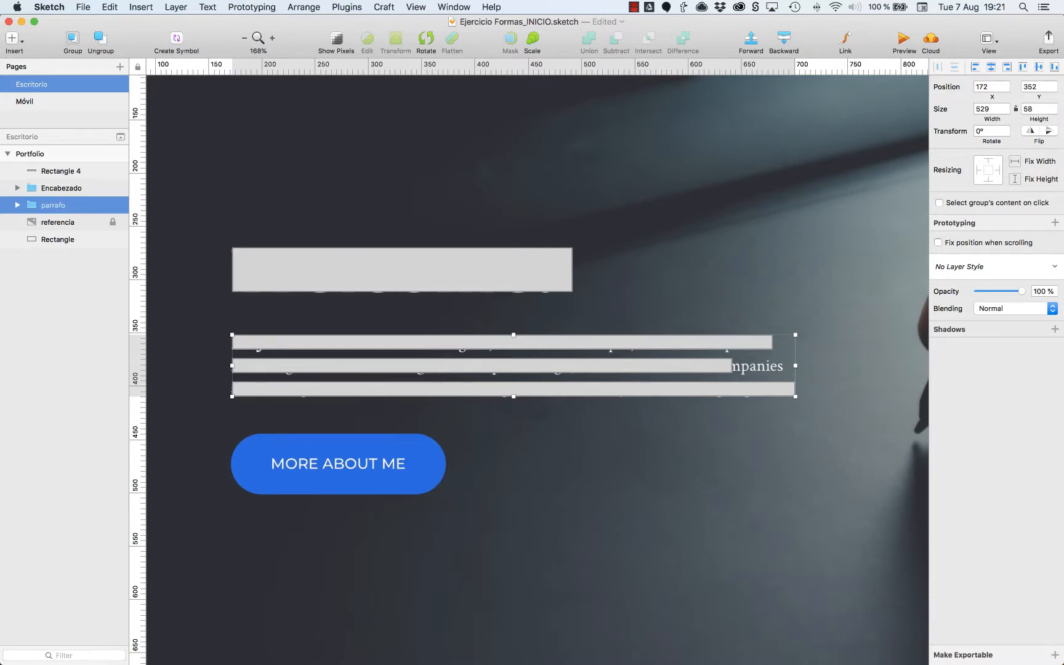
{"action": "left_click", "coordinate": [408, 307]}
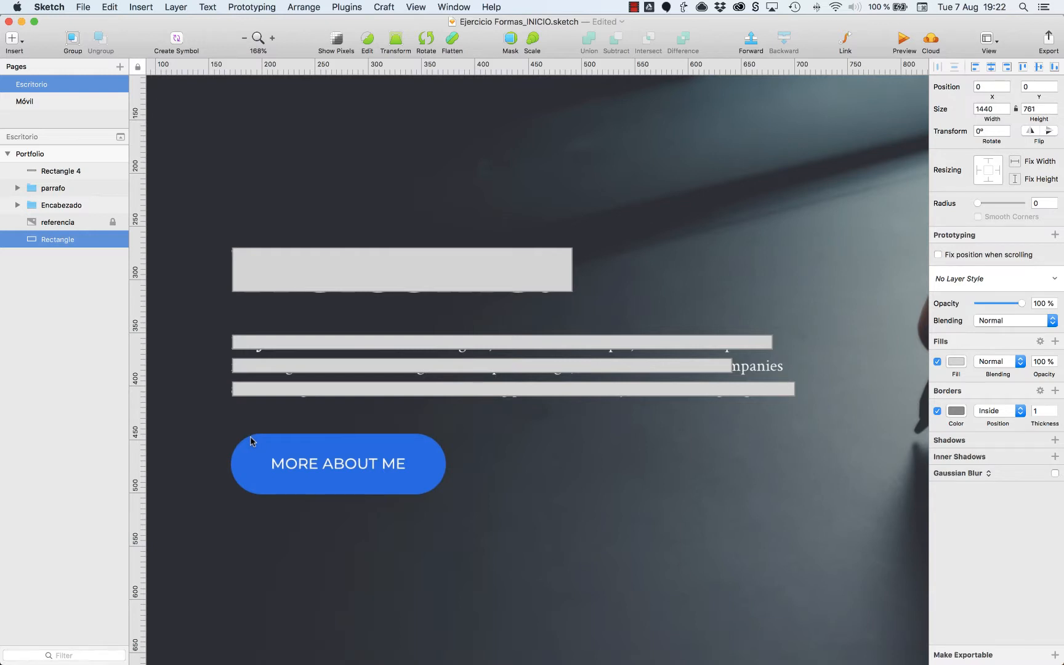
Draw a 201 × 58 px rounded rectangle over the MORE ABOUT ME button at X 172, Y 444, and bring it above the referencia layer.
{"action": "key", "text": "r"}
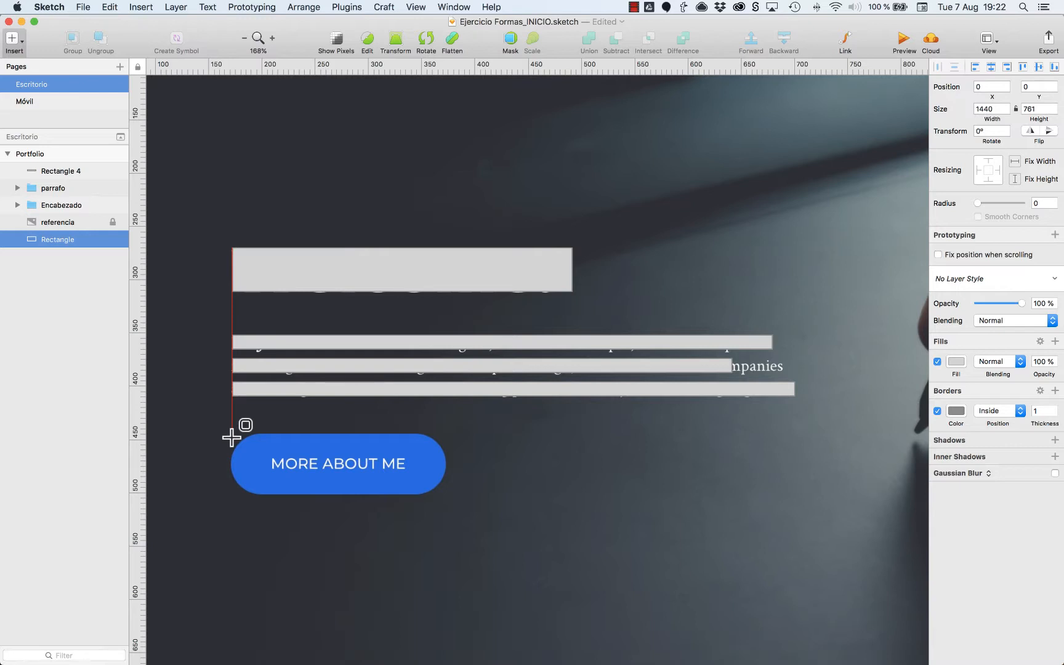
{"action": "left_click_drag", "start_coordinate": [231, 437], "coordinate": [446, 493]}
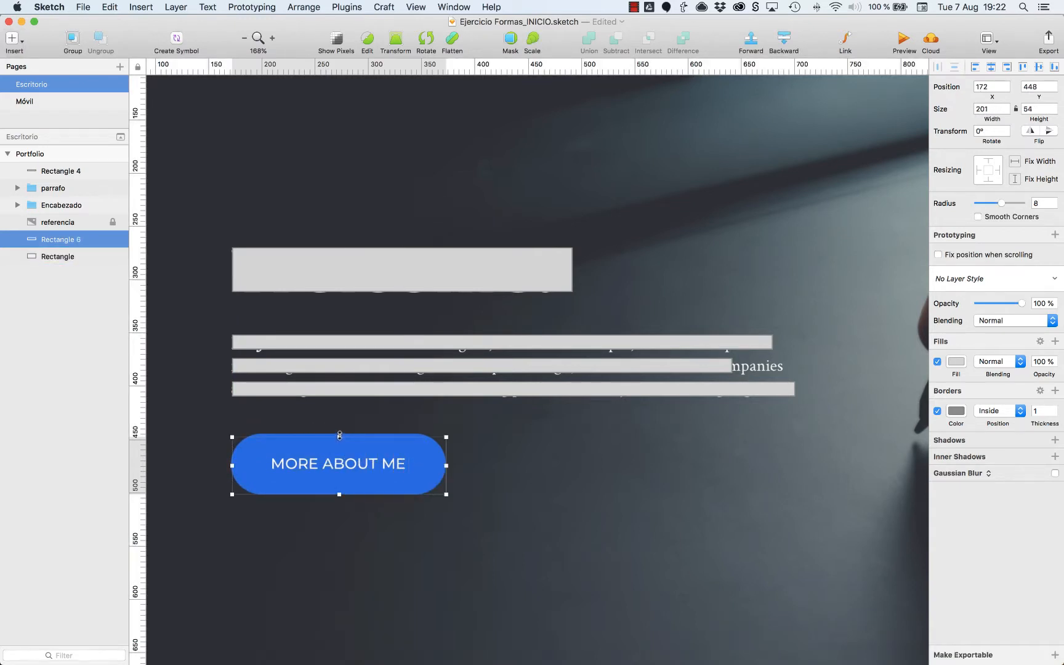
{"action": "left_click_drag", "start_coordinate": [340, 435], "coordinate": [339, 433]}
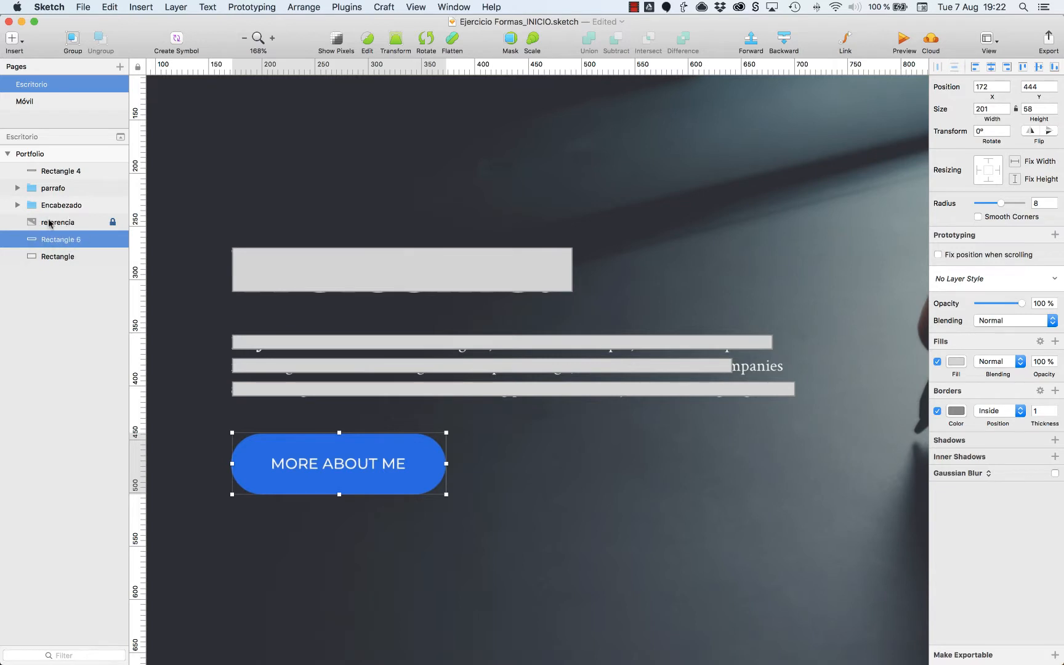
{"action": "left_click_drag", "start_coordinate": [47, 242], "coordinate": [47, 217]}
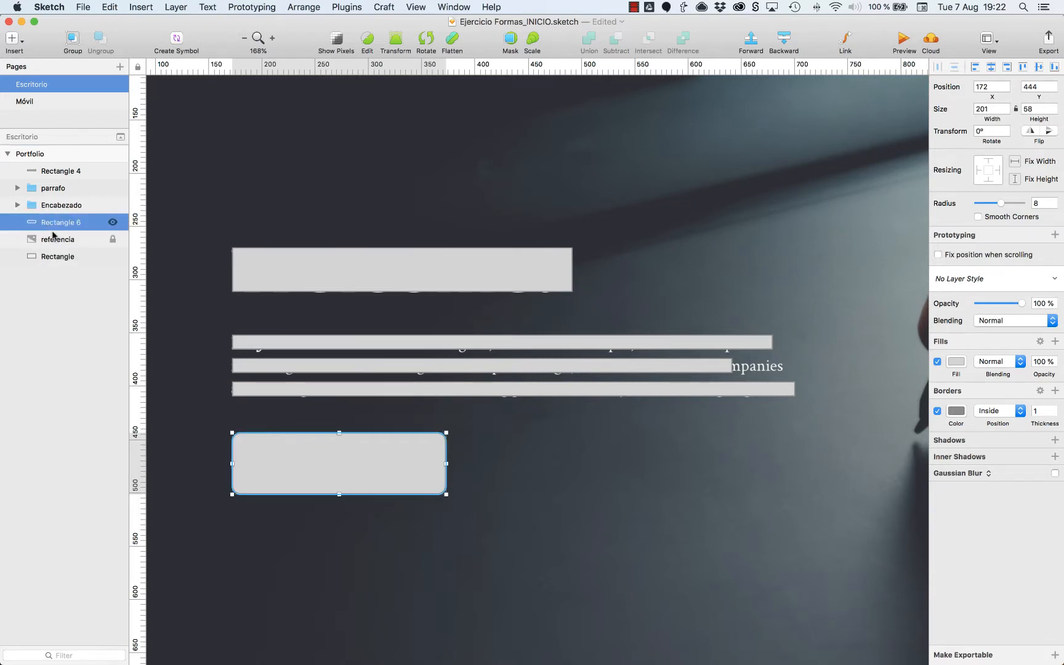
{"action": "left_click", "coordinate": [485, 479]}
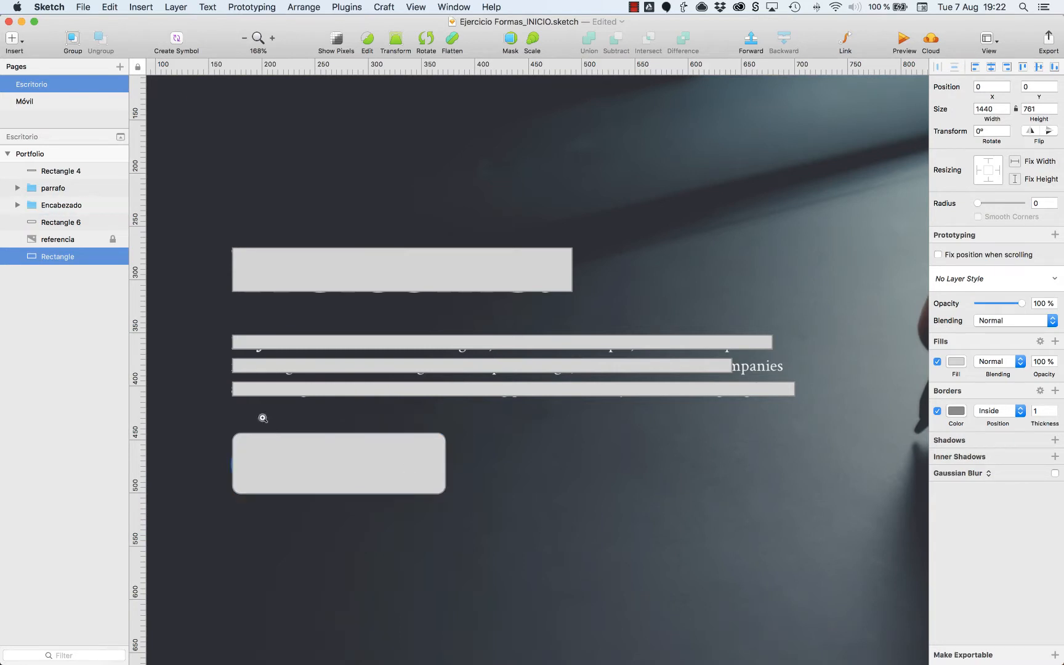
Hide the new button rectangle and compare its corner and edges closely with the blue reference button.
{"action": "mouse_move", "coordinate": [201, 413]}
{"action": "left_mouse_down"}
{"action": "mouse_move", "coordinate": [393, 455]}
{"action": "mouse_move", "coordinate": [541, 520]}
{"action": "left_mouse_up"}
{"action": "left_click_drag", "start_coordinate": [232, 423], "coordinate": [283, 454]}
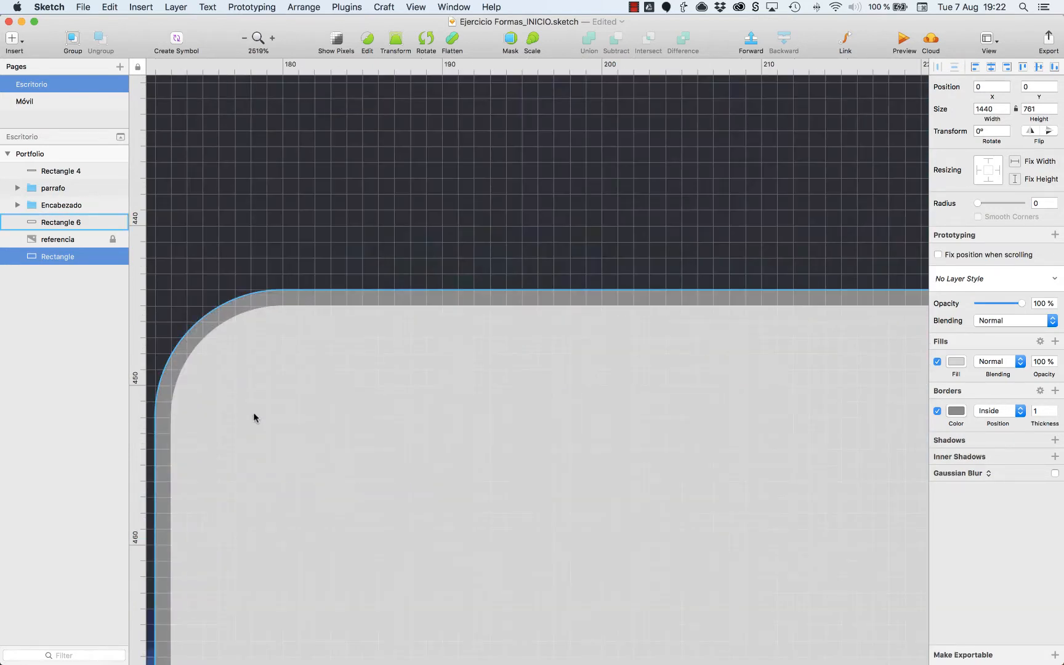
{"action": "left_click", "coordinate": [253, 418]}
{"action": "scroll", "coordinate": [275, 331], "scroll_direction": "left", "scroll_amount": 5}
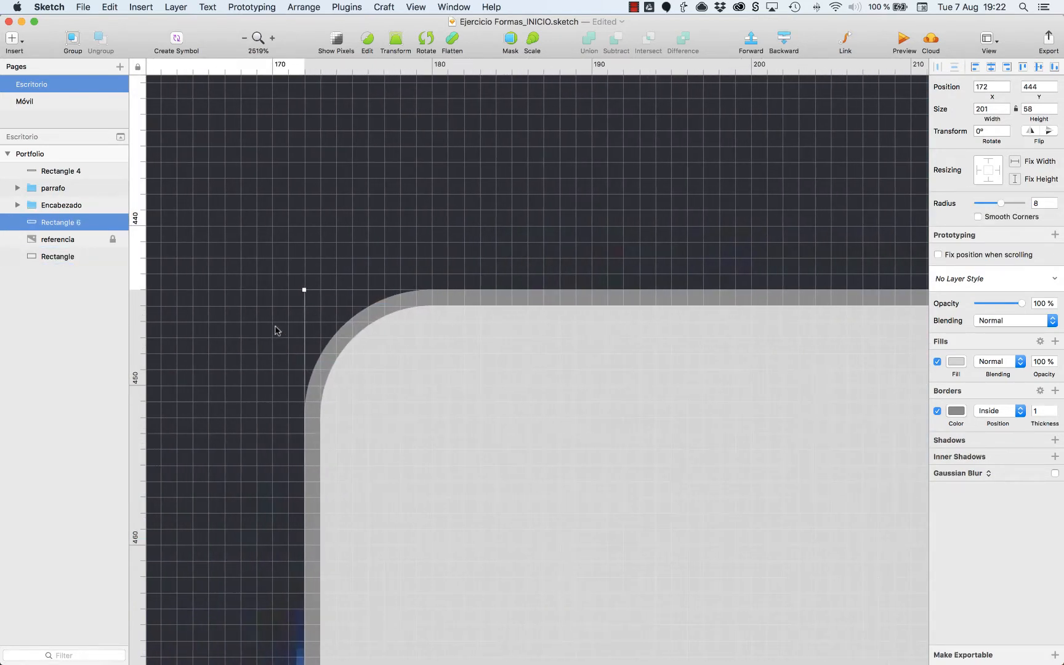
{"action": "left_click", "coordinate": [112, 225]}
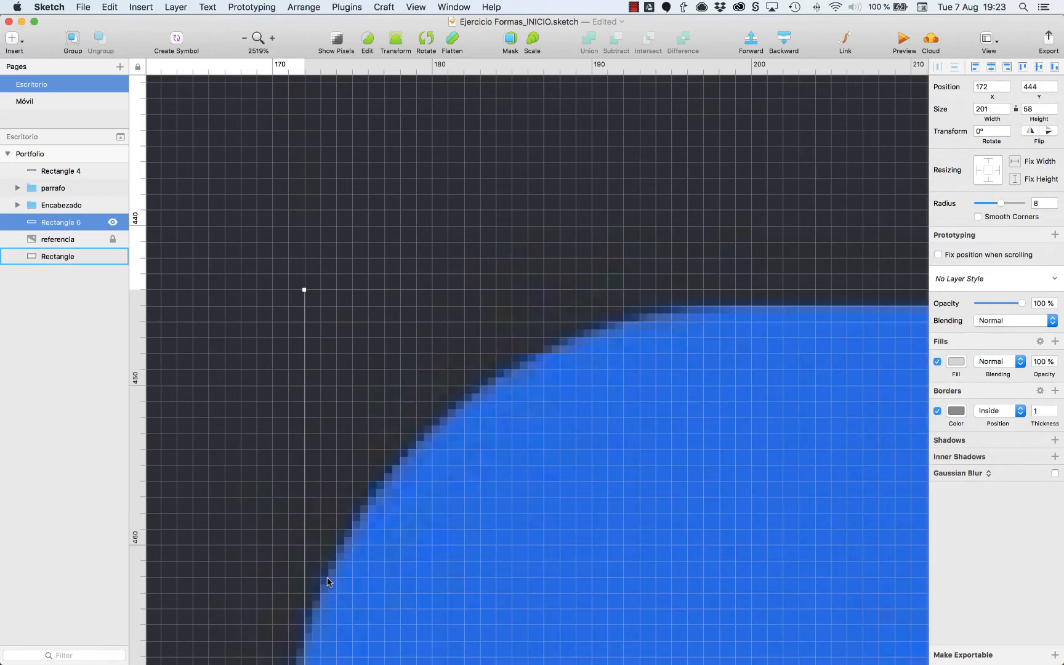
{"action": "key", "text": "super+minus"}
{"action": "key", "text": "super+minus"}
{"action": "scroll", "coordinate": [501, 534], "scroll_direction": "right", "scroll_amount": 4}
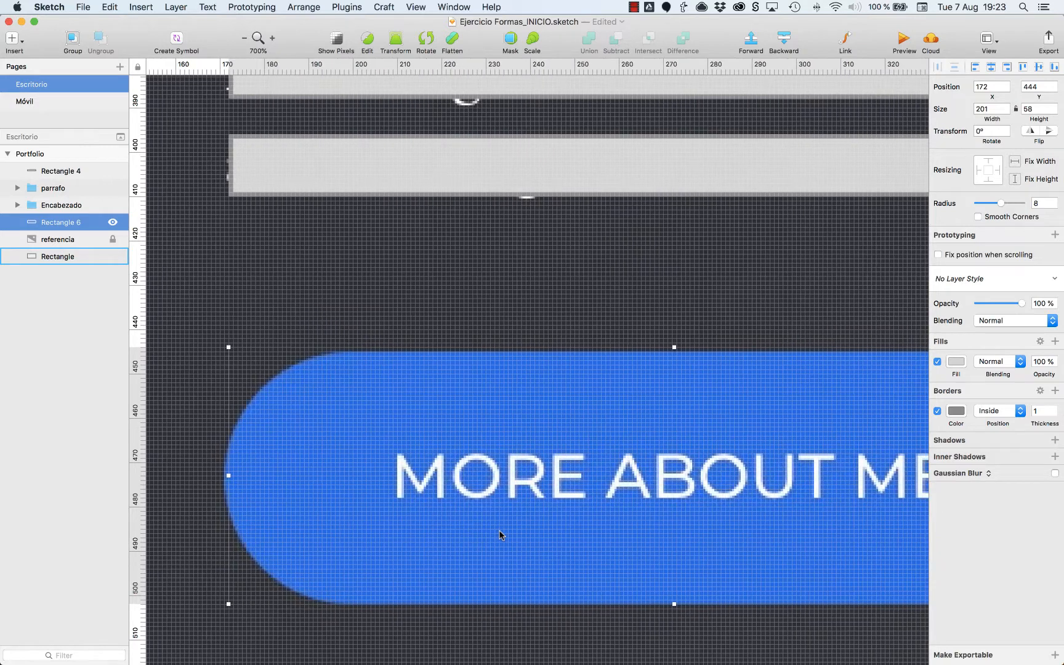
{"action": "key", "text": "super+minus"}
{"action": "scroll", "coordinate": [271, 287], "scroll_direction": "right", "scroll_amount": 3}
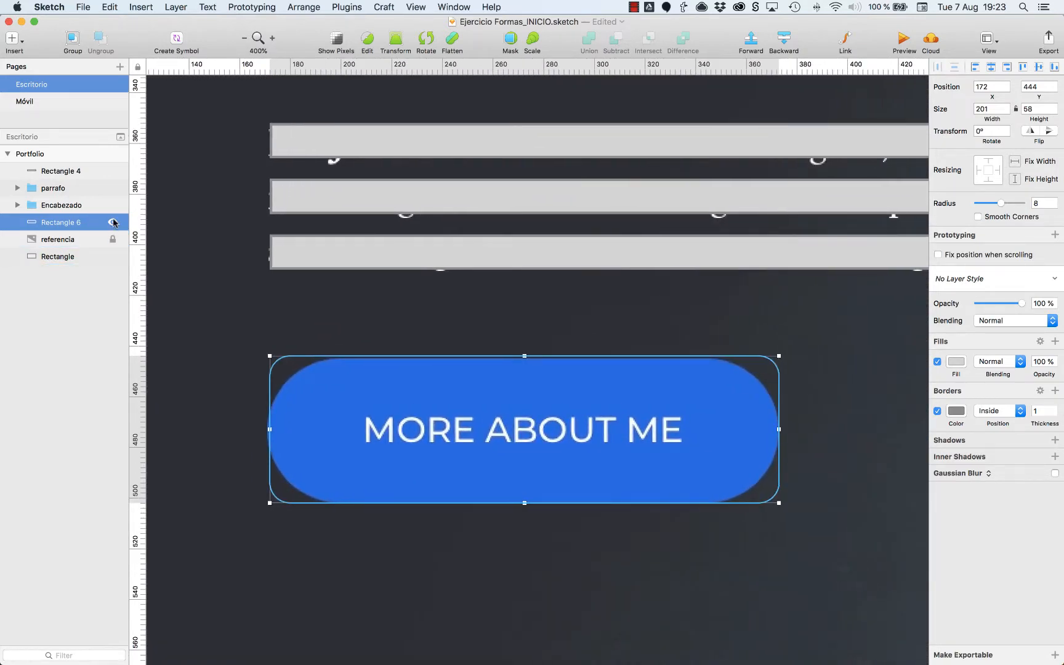
Show the button rectangle again and set its corner radius to 29.
{"action": "left_click", "coordinate": [112, 223]}
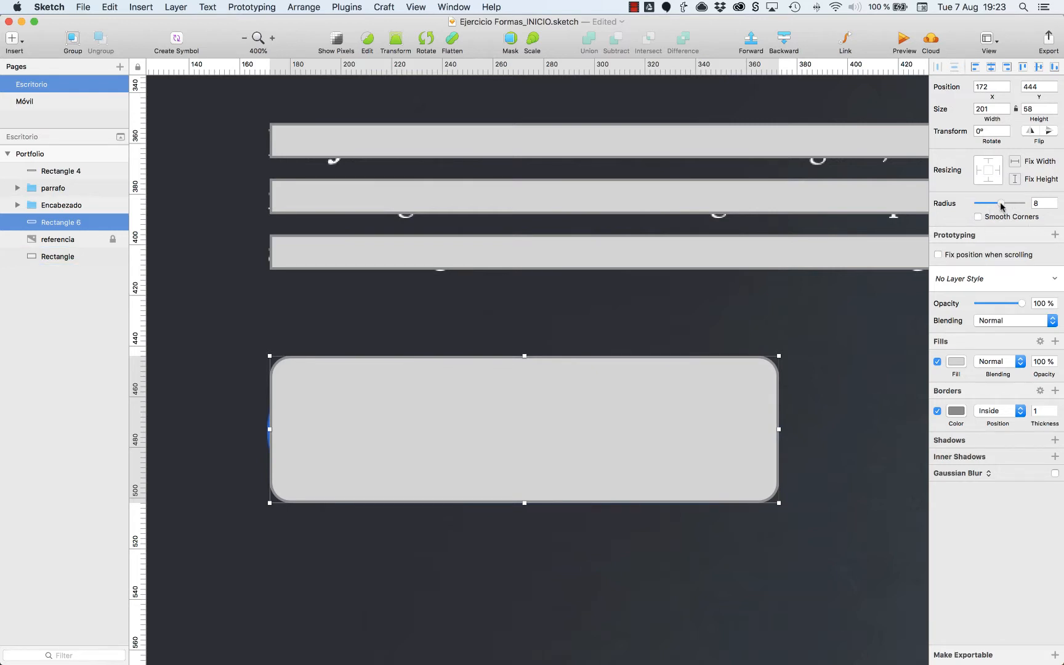
{"action": "left_click_drag", "start_coordinate": [1001, 206], "coordinate": [1049, 205]}
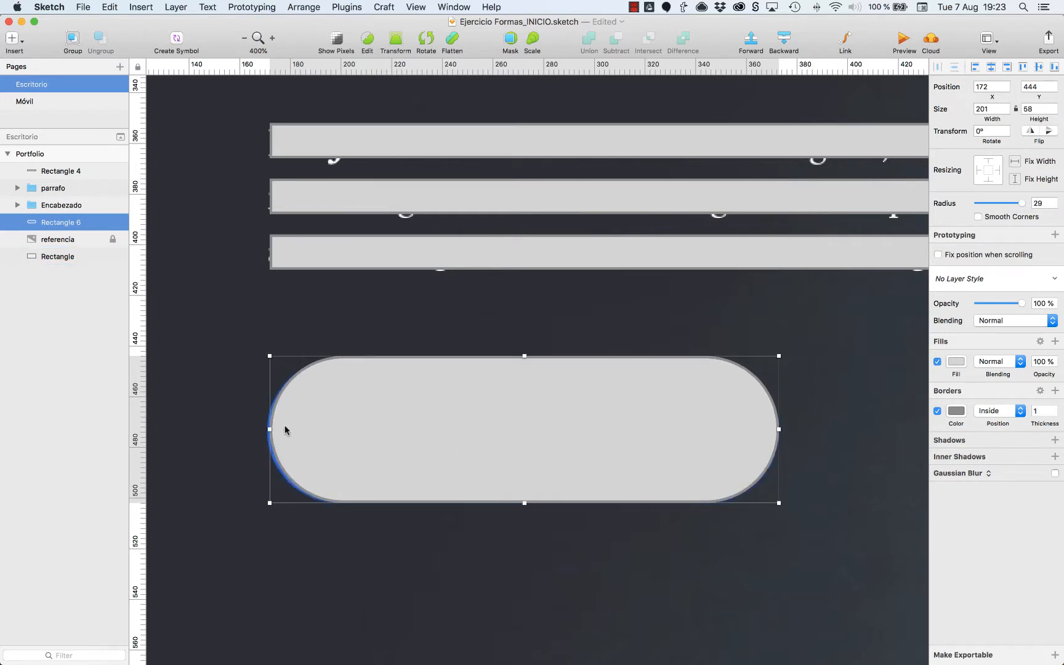
Examine the header and hero shapes over the reference image at several zoom levels.
{"action": "left_click", "coordinate": [326, 274]}
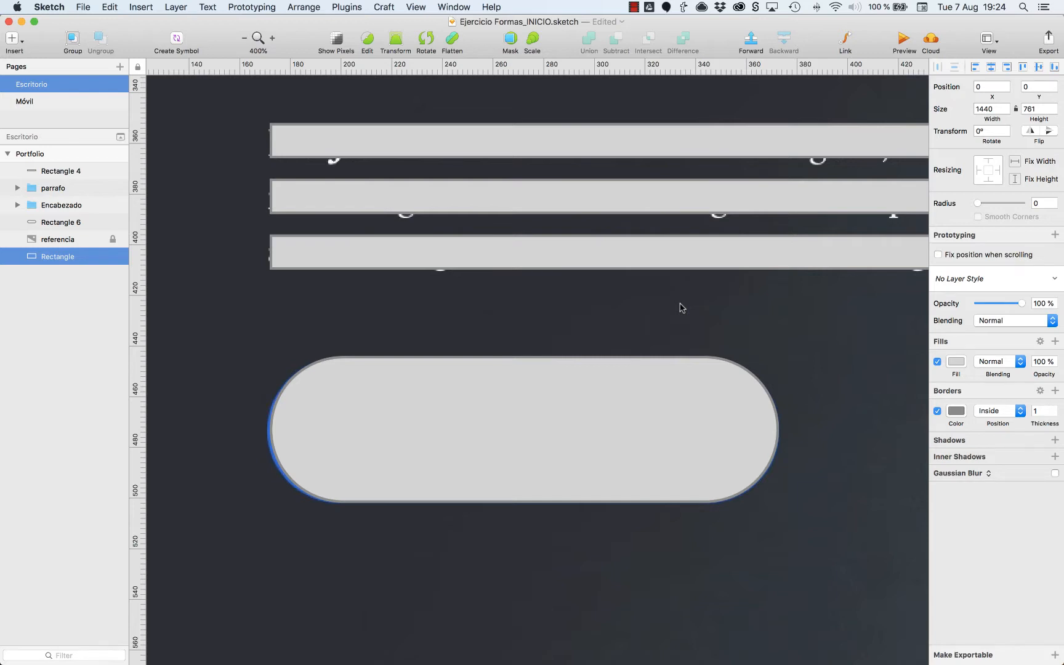
{"action": "key", "text": "super+minus"}
{"action": "key", "text": "super+minus"}
{"action": "key", "text": "super+minus"}
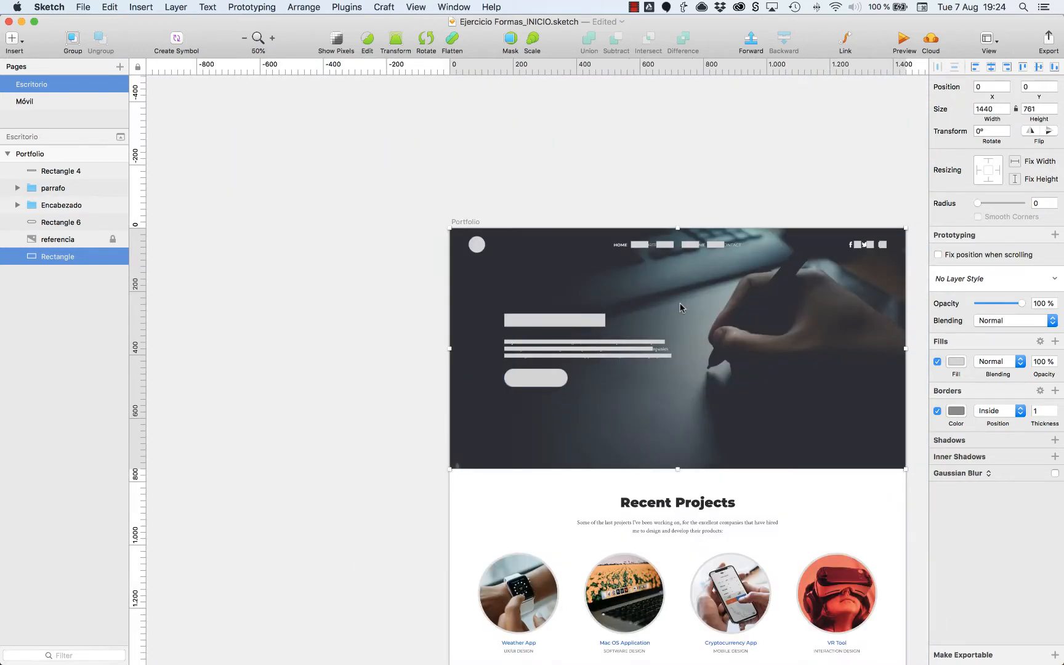
{"action": "key", "text": "super+minus"}
{"action": "key", "text": "super+plus"}
{"action": "key", "text": "super+plus"}
{"action": "key", "text": "super+plus"}
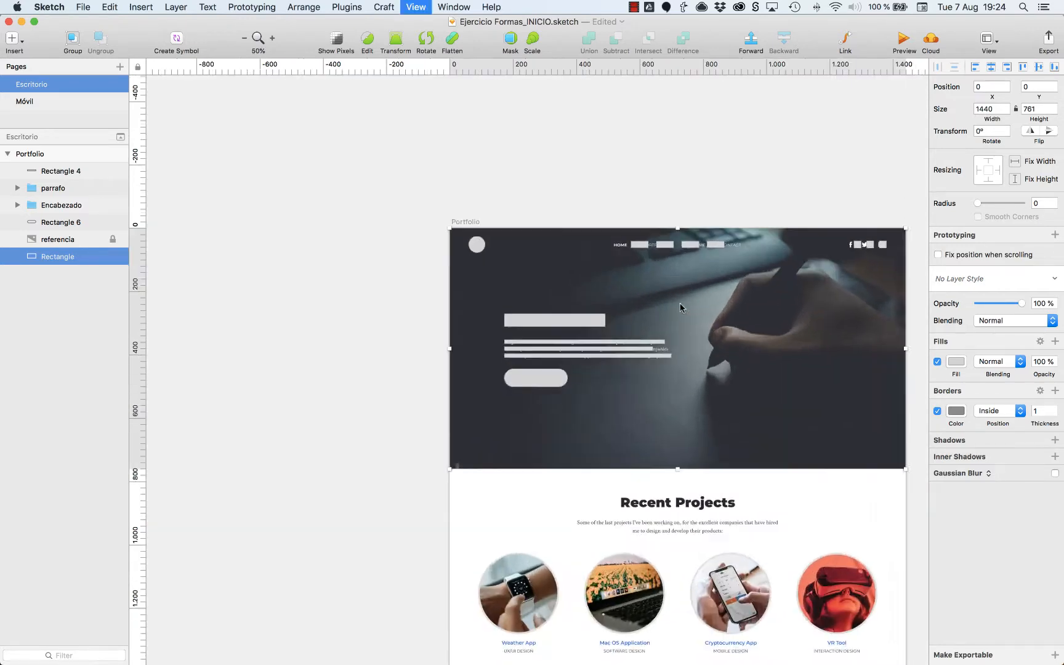
{"action": "key", "text": "super+minus"}
{"action": "key", "text": "super+minus"}
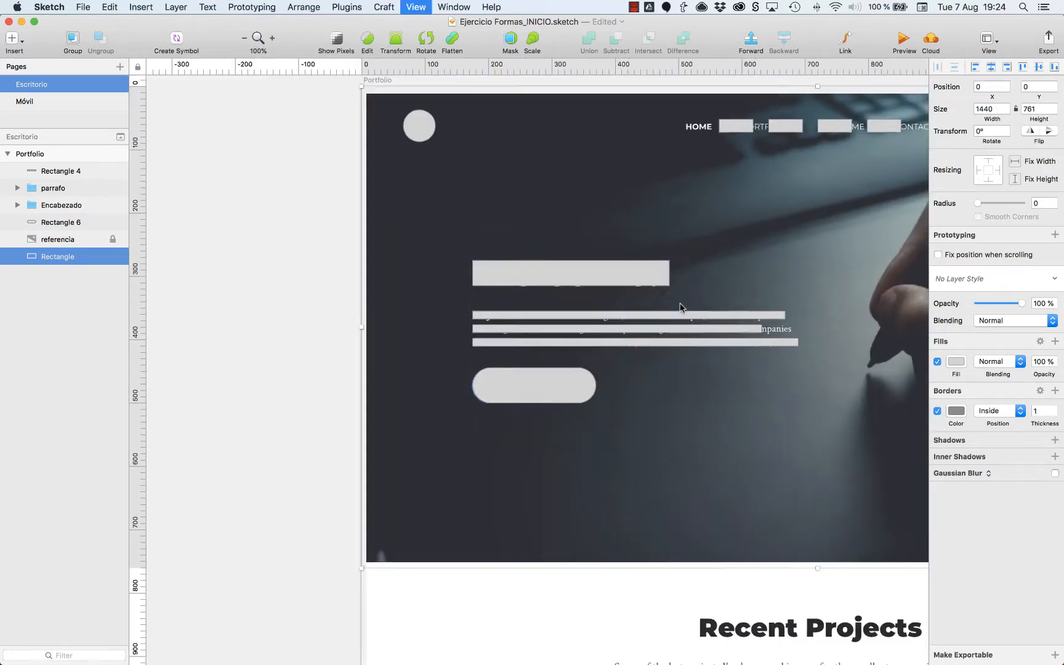
{"action": "left_click", "coordinate": [498, 220]}
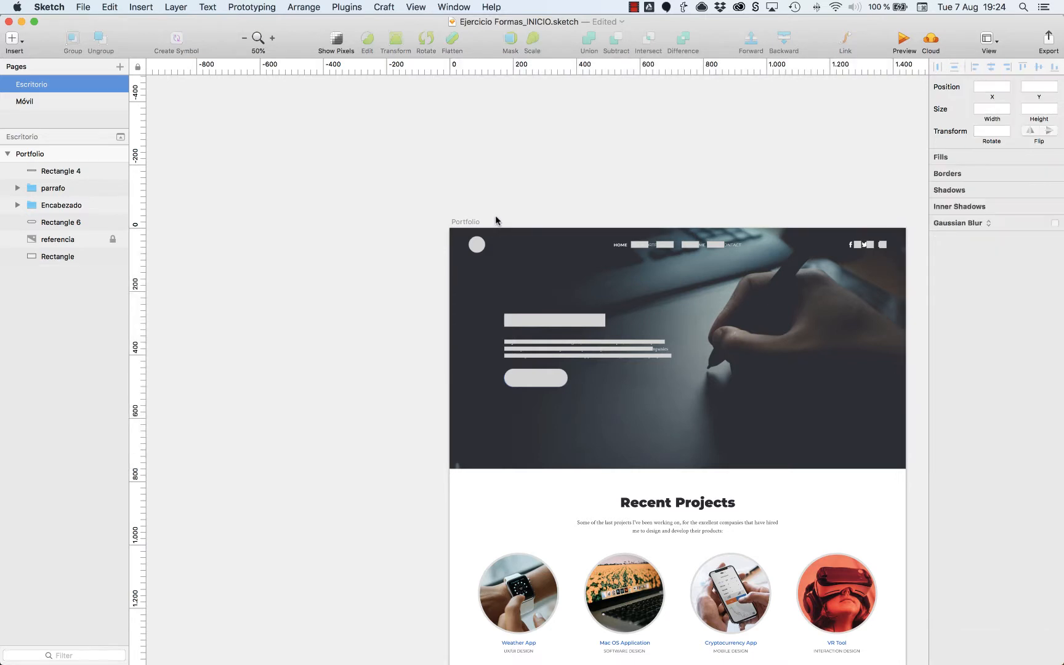
{"action": "key", "text": "super+plus"}
{"action": "scroll", "coordinate": [497, 220], "scroll_direction": "right", "scroll_amount": 10}
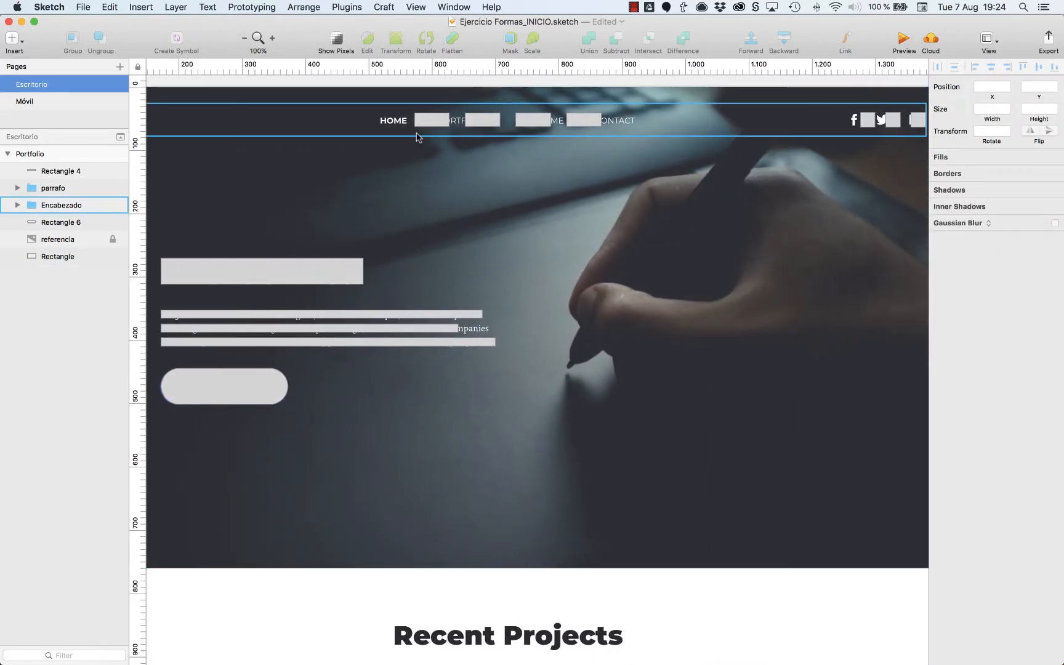
Group the hero's heading bar, parrafo group and rounded button, and name the group Texto.
{"action": "left_click", "coordinate": [248, 385]}
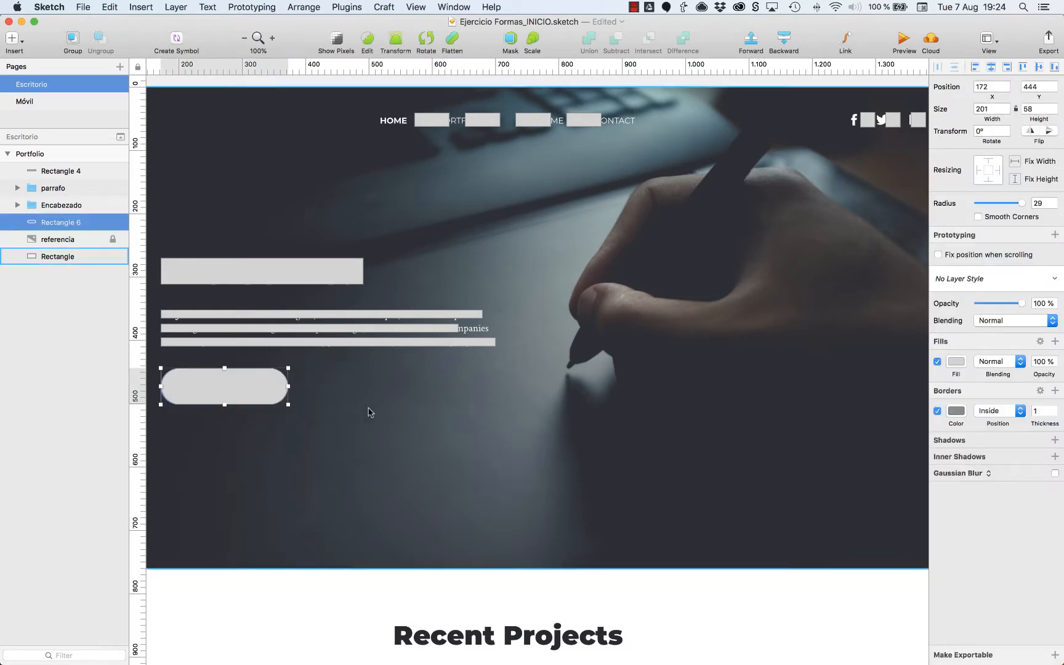
{"action": "key", "text": "super+2"}
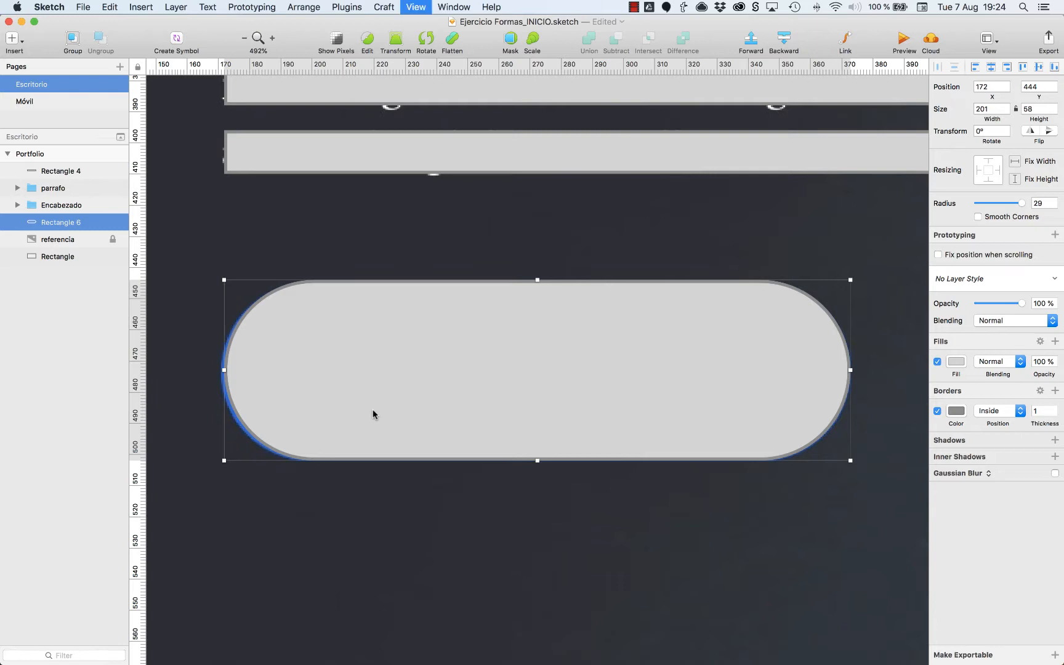
{"action": "key", "text": "super+0"}
{"action": "scroll", "coordinate": [372, 414], "scroll_direction": "right", "scroll_amount": 5}
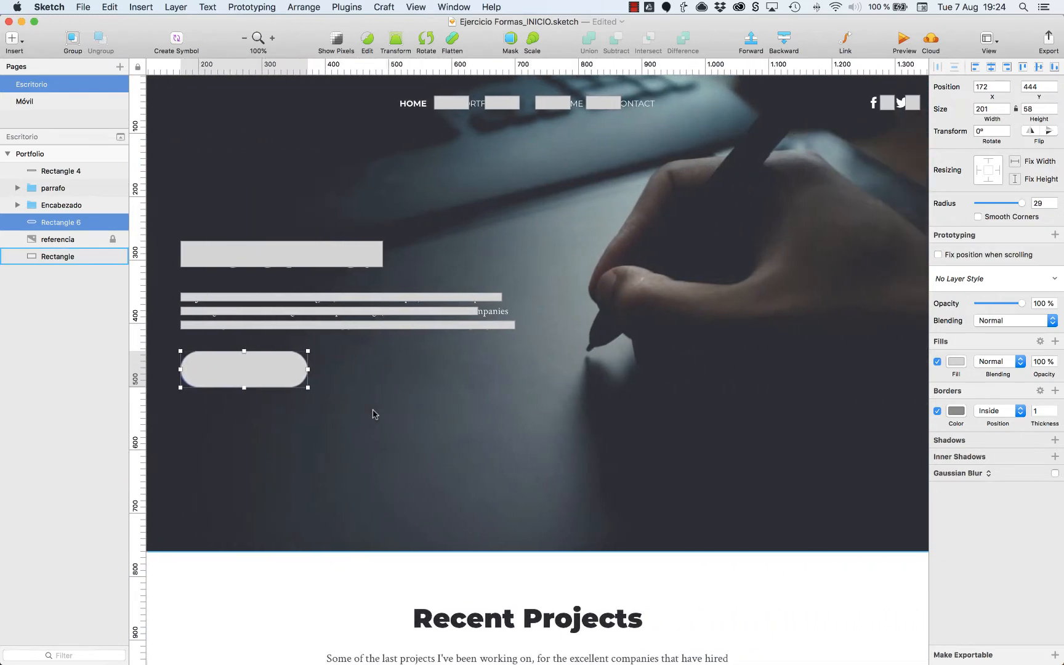
{"action": "left_click", "coordinate": [226, 316], "text": "shift"}
{"action": "left_click", "coordinate": [238, 266], "text": "shift"}
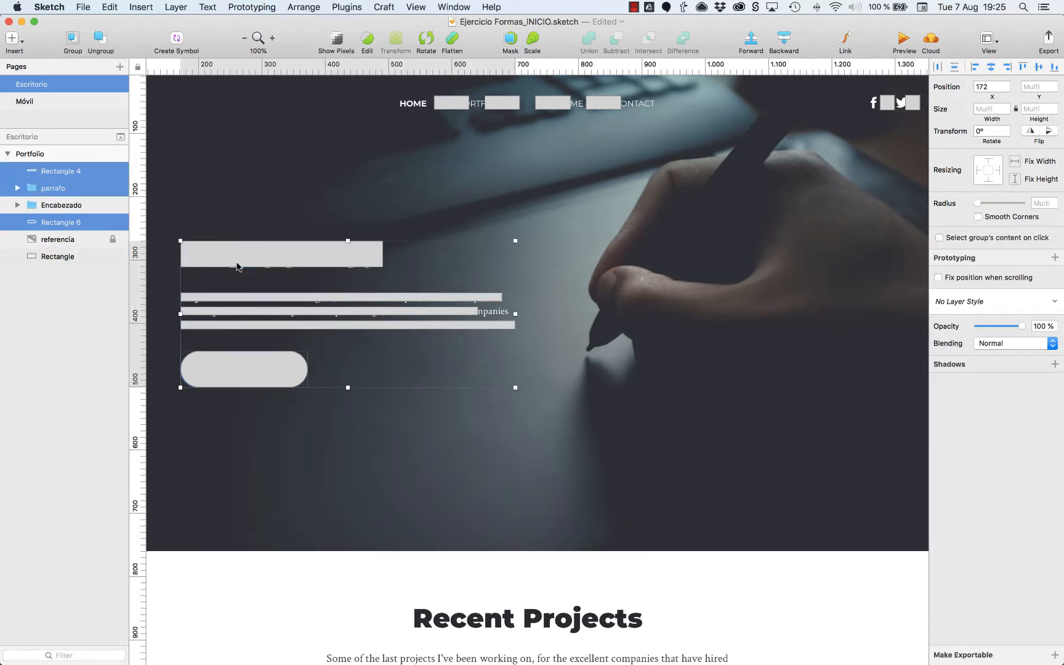
{"action": "key", "text": "super+g"}
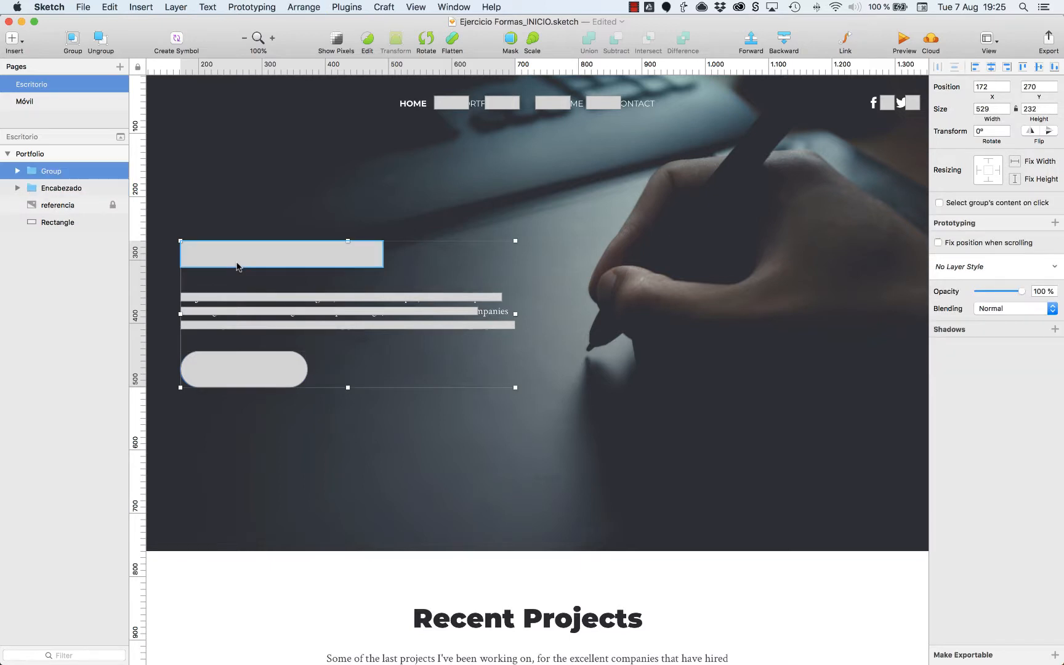
{"action": "key", "text": "super+r"}
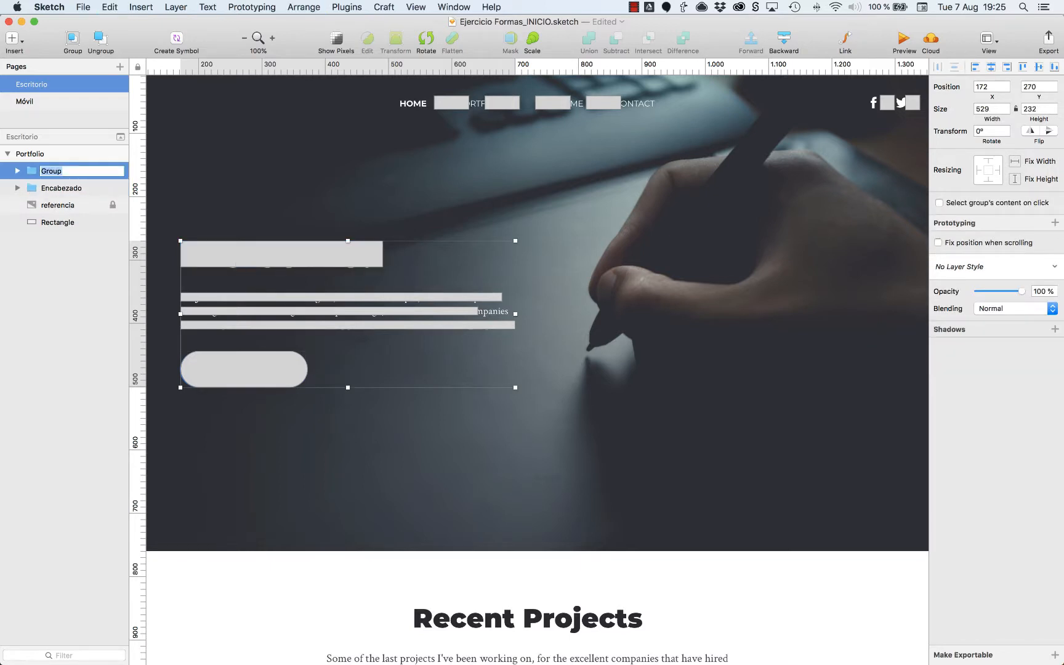
{"action": "type", "text": "Texto"}
Bring the 1440 × 761 px hero background rectangle above the referencia layer.
{"action": "left_click", "coordinate": [57, 223]}
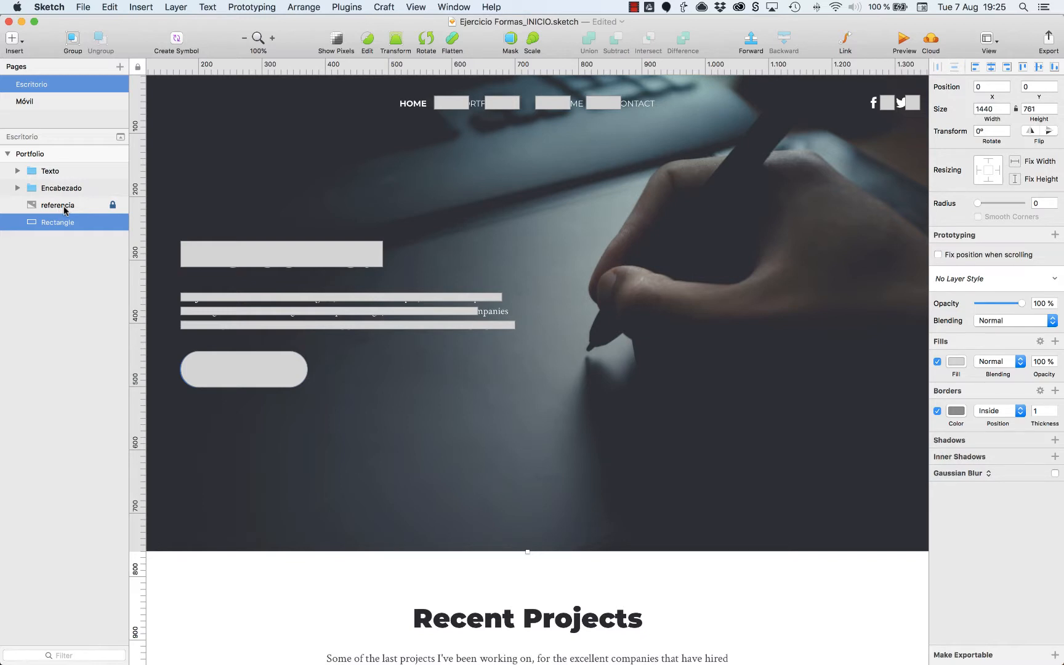
{"action": "key", "text": "alt"}
{"action": "key", "text": "super+alt+Up"}
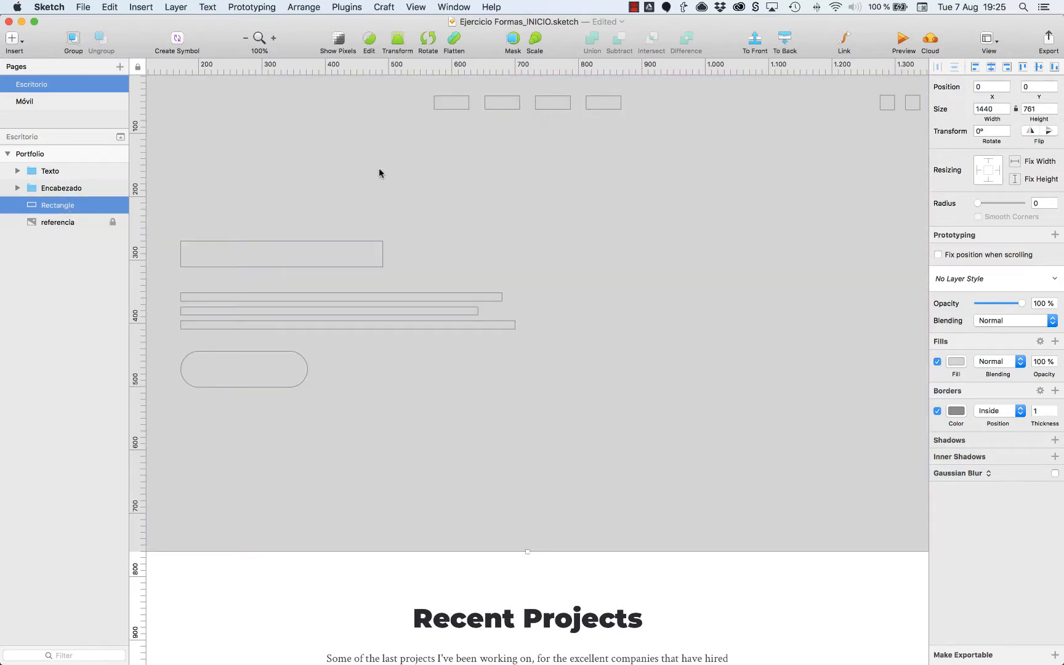
{"action": "key", "text": "super+minus"}
{"action": "left_click", "coordinate": [449, 163]}
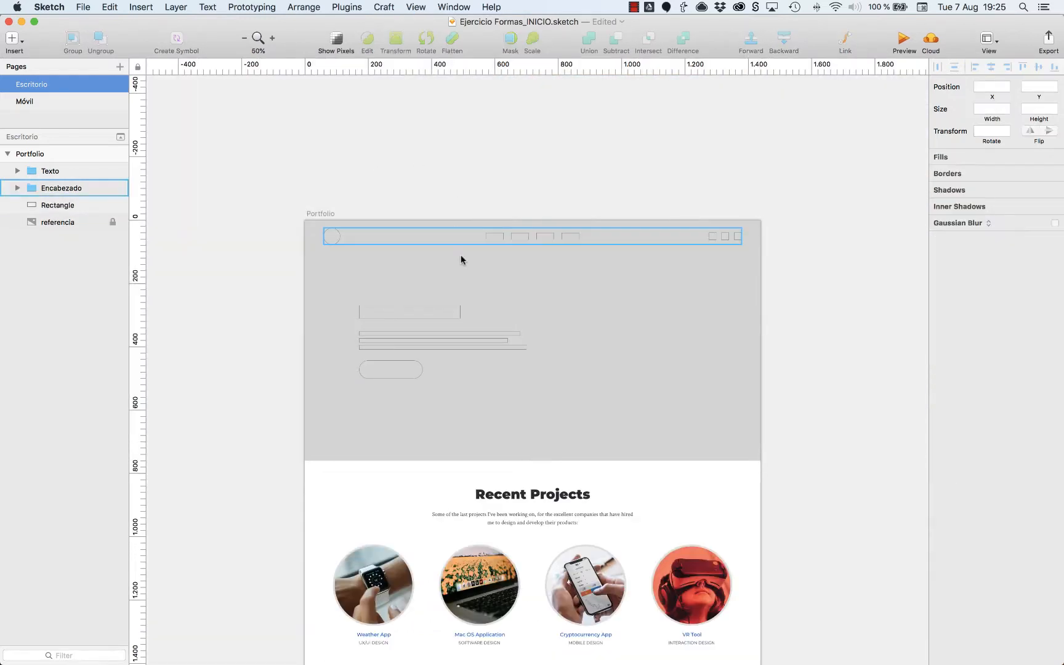
Turn off the hero background rectangle's border and set its fill to dark grey 717171.
{"action": "left_click", "coordinate": [620, 295]}
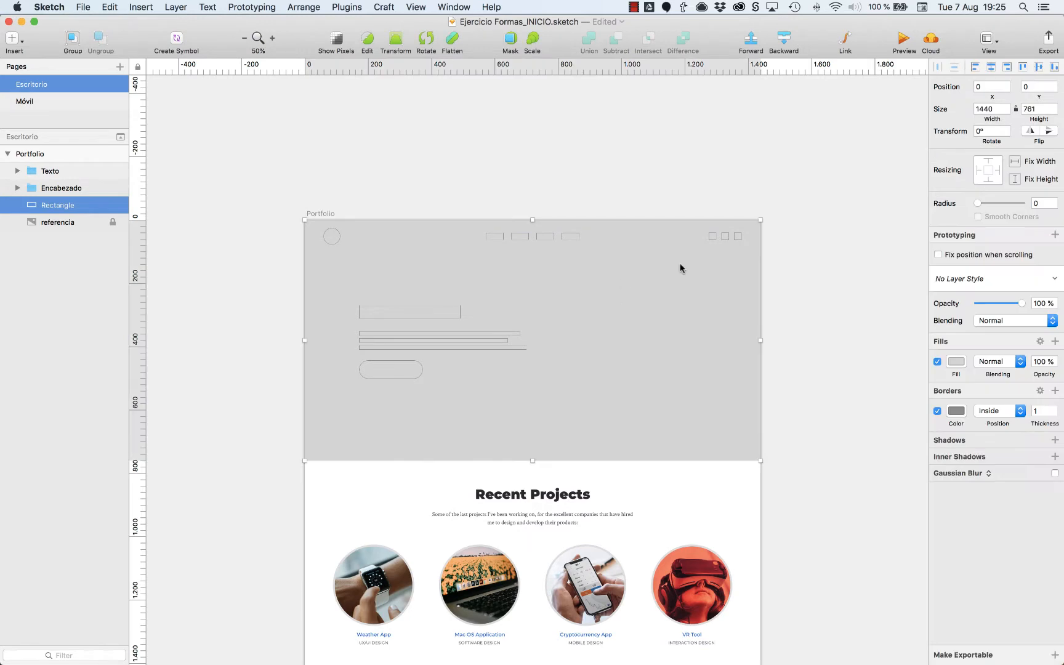
{"action": "left_click", "coordinate": [937, 411]}
{"action": "left_click", "coordinate": [956, 362]}
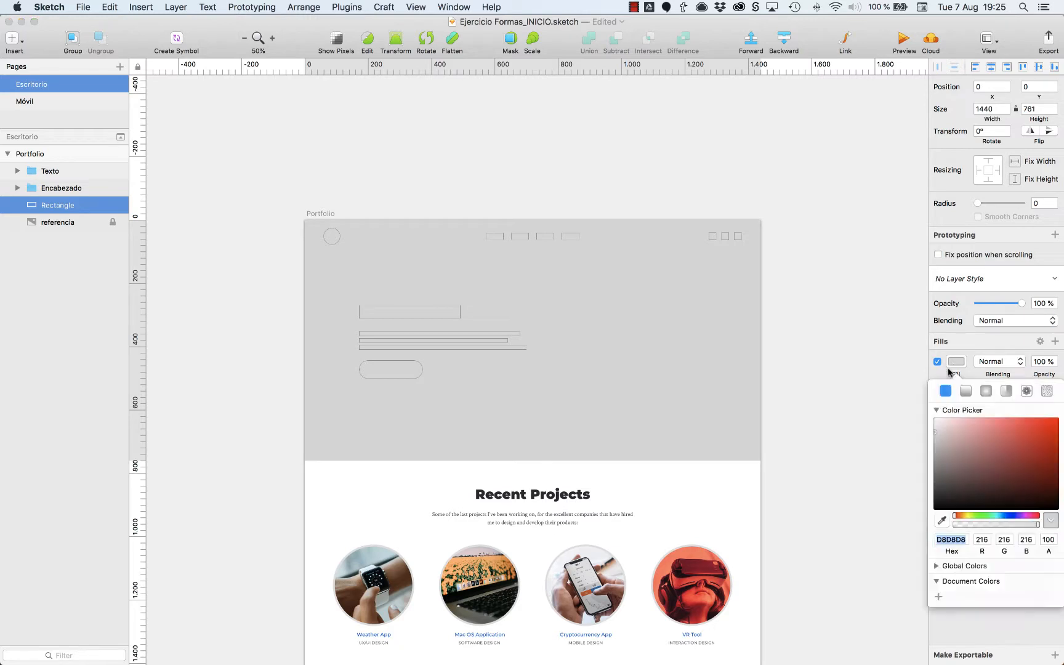
{"action": "left_click", "coordinate": [936, 460]}
{"action": "left_click_drag", "start_coordinate": [937, 460], "coordinate": [927, 470]}
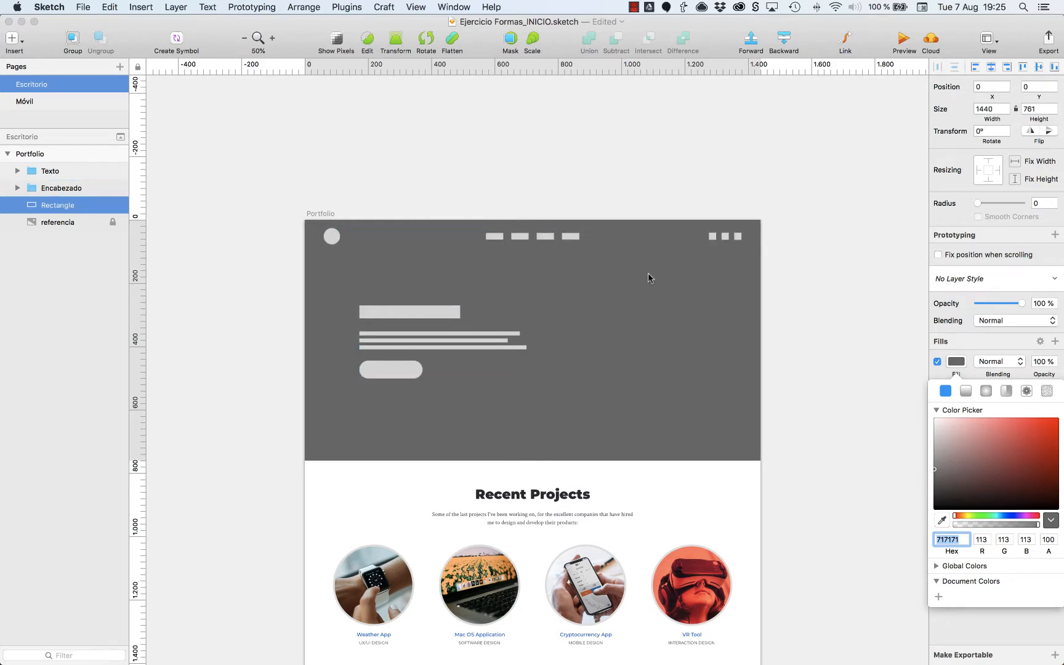
{"action": "left_click", "coordinate": [326, 196]}
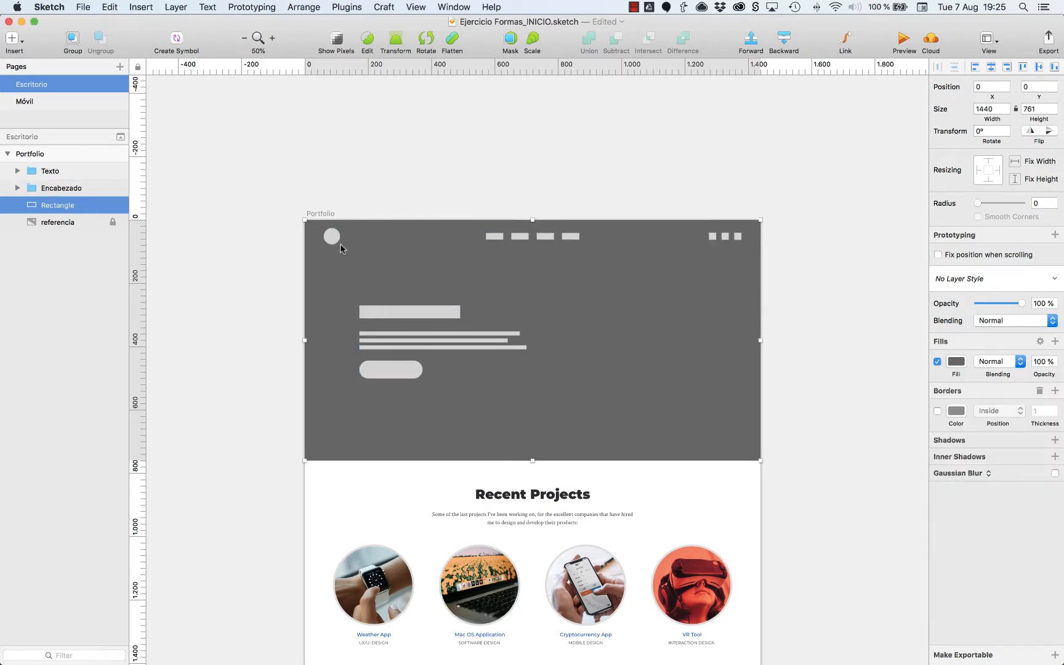
{"action": "left_click", "coordinate": [809, 360]}
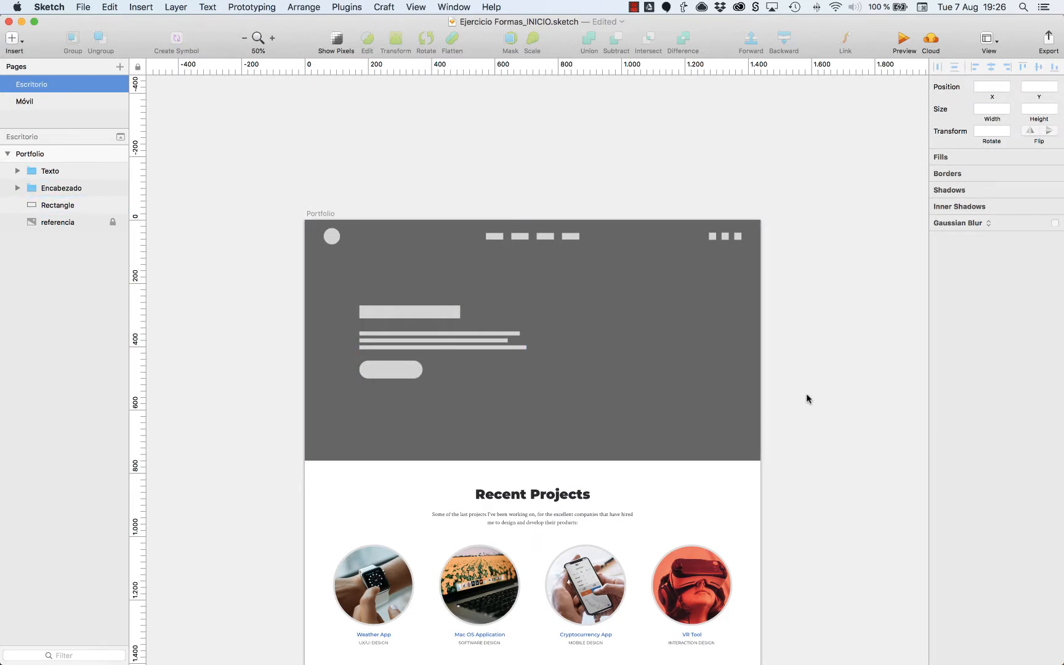
Draw a 370 × 42 px bar over the Recent Projects heading and two 654 × 18 px bars over its paragraph lines.
{"action": "scroll", "coordinate": [807, 394], "scroll_direction": "down", "scroll_amount": 5}
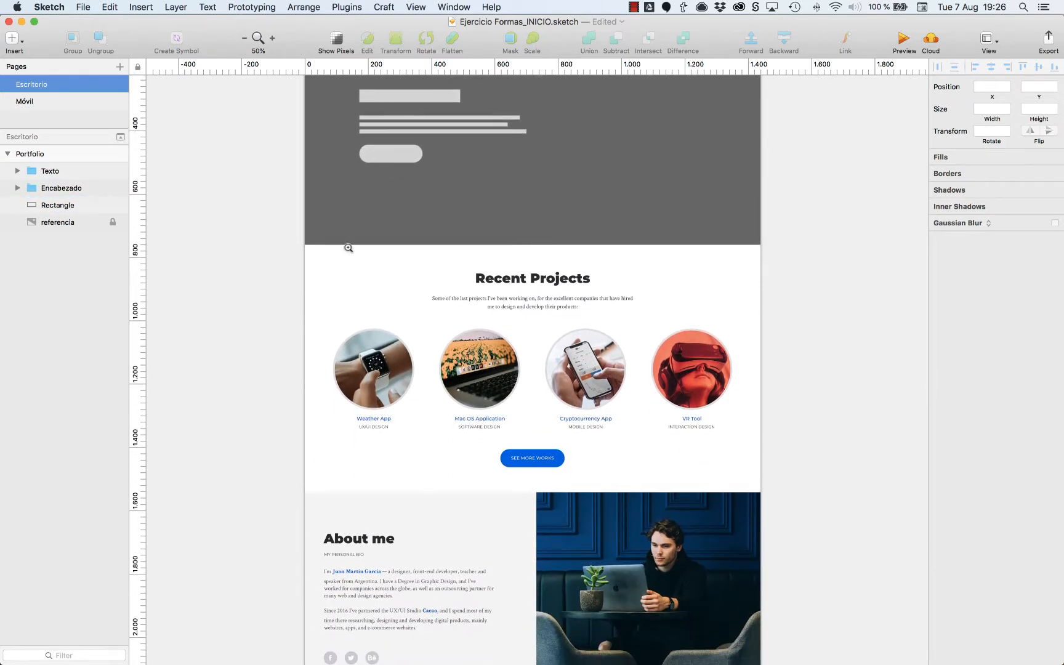
{"action": "left_click_drag", "start_coordinate": [284, 229], "coordinate": [760, 495]}
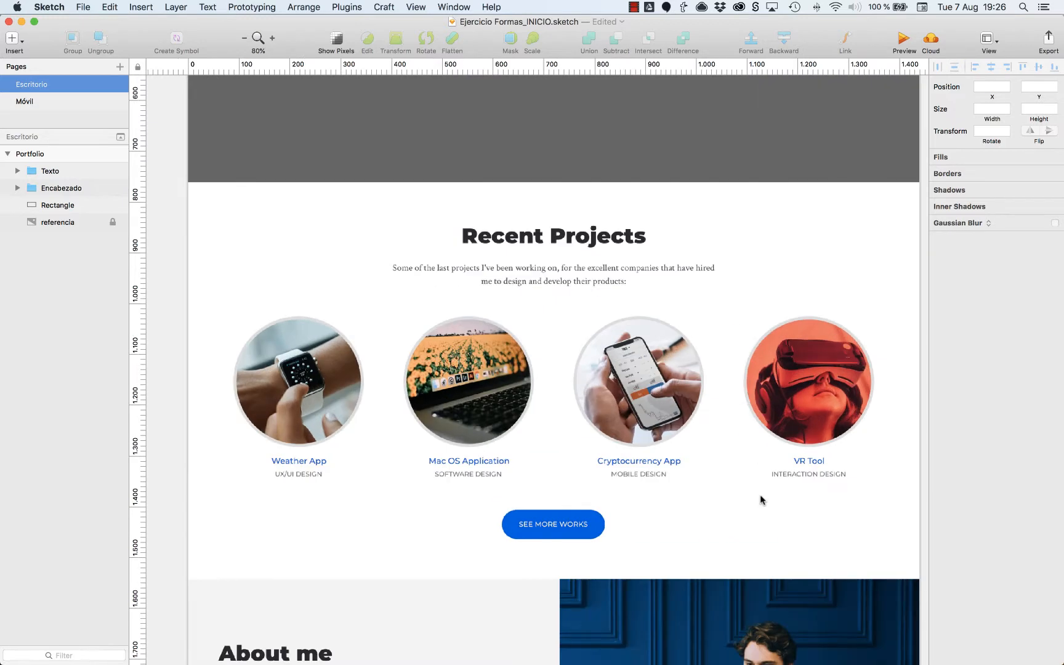
{"action": "key", "text": "r"}
{"action": "left_click_drag", "start_coordinate": [461, 227], "coordinate": [649, 247]}
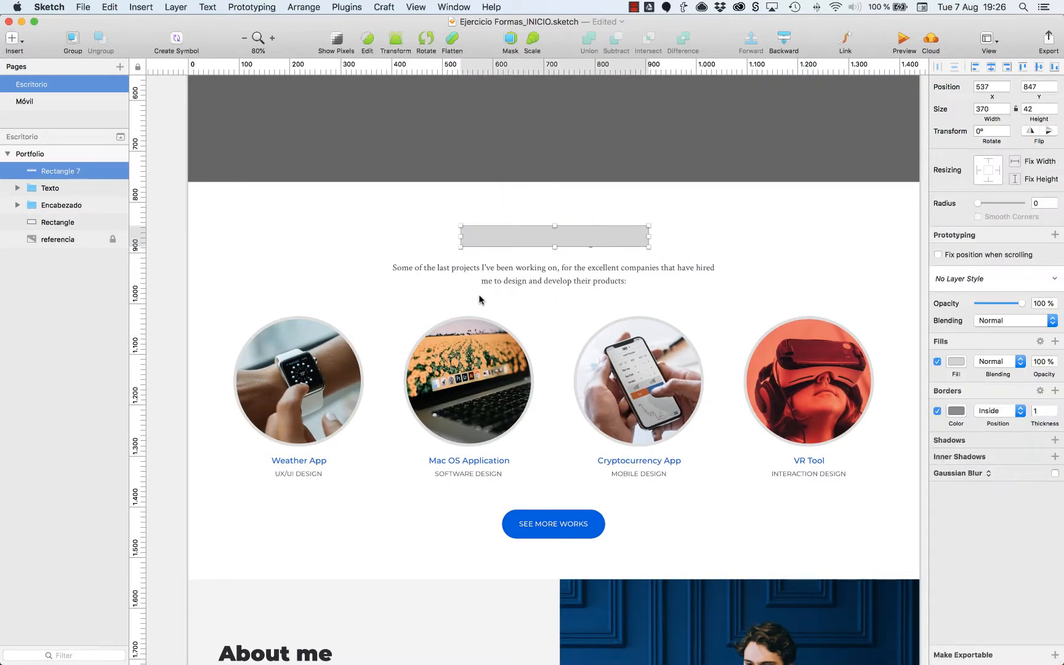
{"action": "key", "text": "r"}
{"action": "mouse_move", "coordinate": [395, 262]}
{"action": "left_mouse_down"}
{"action": "mouse_move", "coordinate": [725, 265]}
{"action": "mouse_move", "coordinate": [706, 274]}
{"action": "mouse_move", "coordinate": [714, 285]}
{"action": "left_mouse_up"}
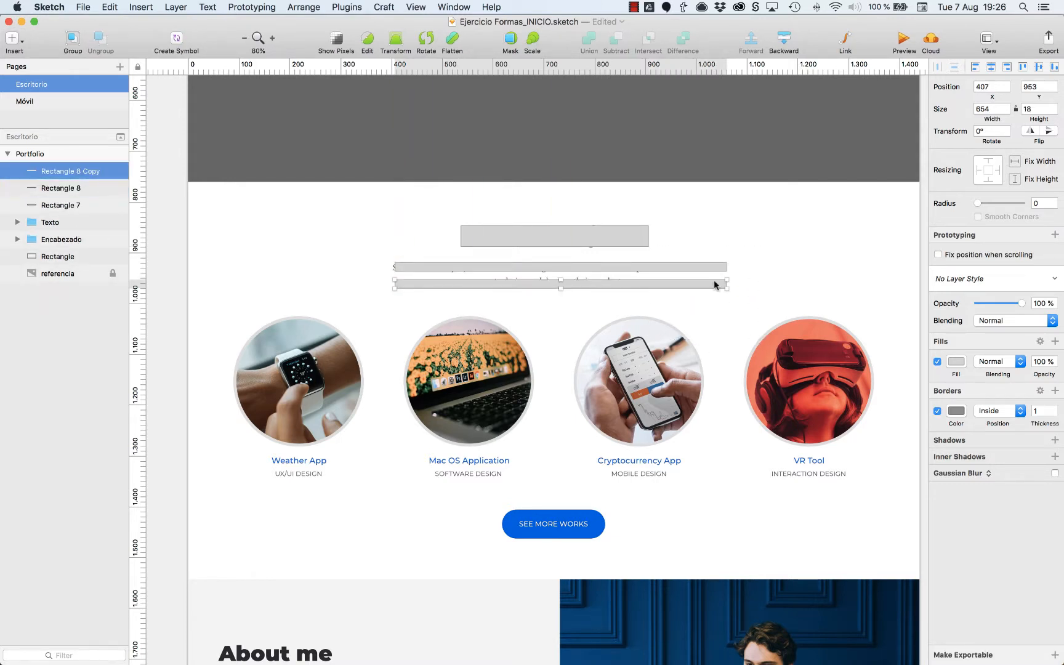
Narrow the lower paragraph bar symmetrically about its centre to a width of 560 px.
{"action": "scroll", "coordinate": [714, 285], "scroll_direction": "up", "scroll_amount": 5}
{"action": "scroll", "coordinate": [762, 375], "scroll_direction": "right", "scroll_amount": 5}
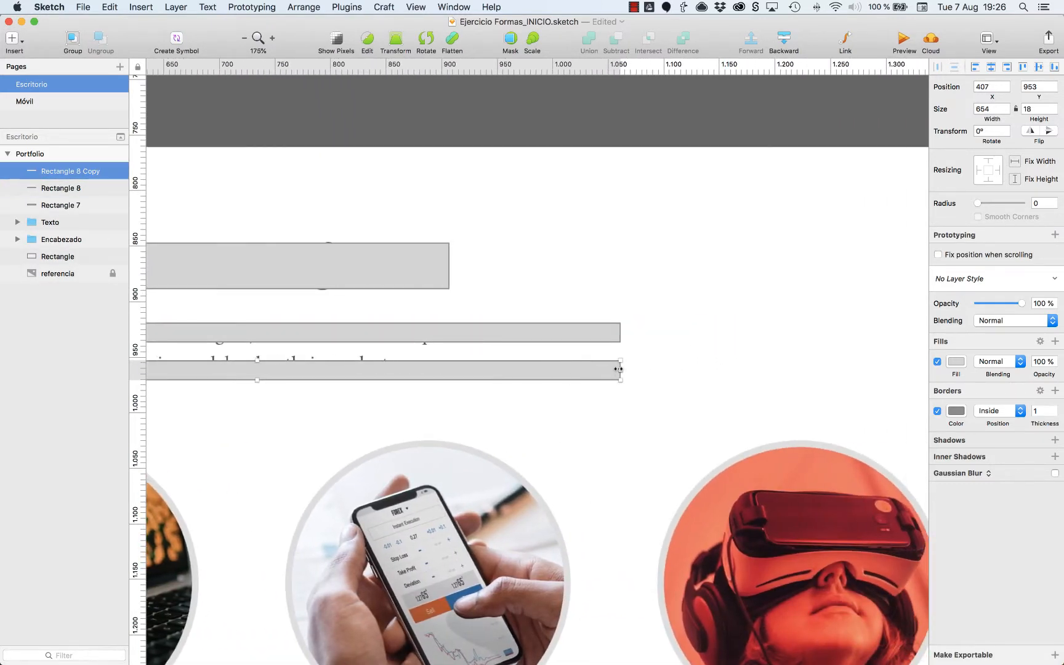
{"action": "left_click_drag", "start_coordinate": [618, 369], "coordinate": [568, 370]}
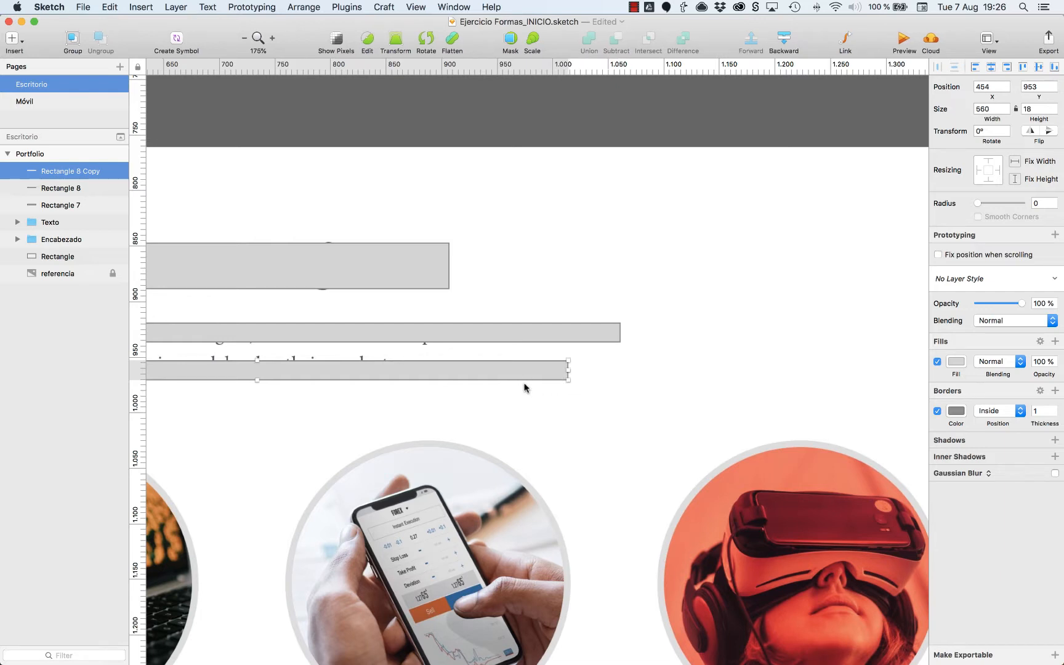
Group the two Recent Projects paragraph bars and name the group texto.
{"action": "scroll", "coordinate": [524, 387], "scroll_direction": "down", "scroll_amount": 4}
{"action": "scroll", "coordinate": [528, 384], "scroll_direction": "left", "scroll_amount": 4}
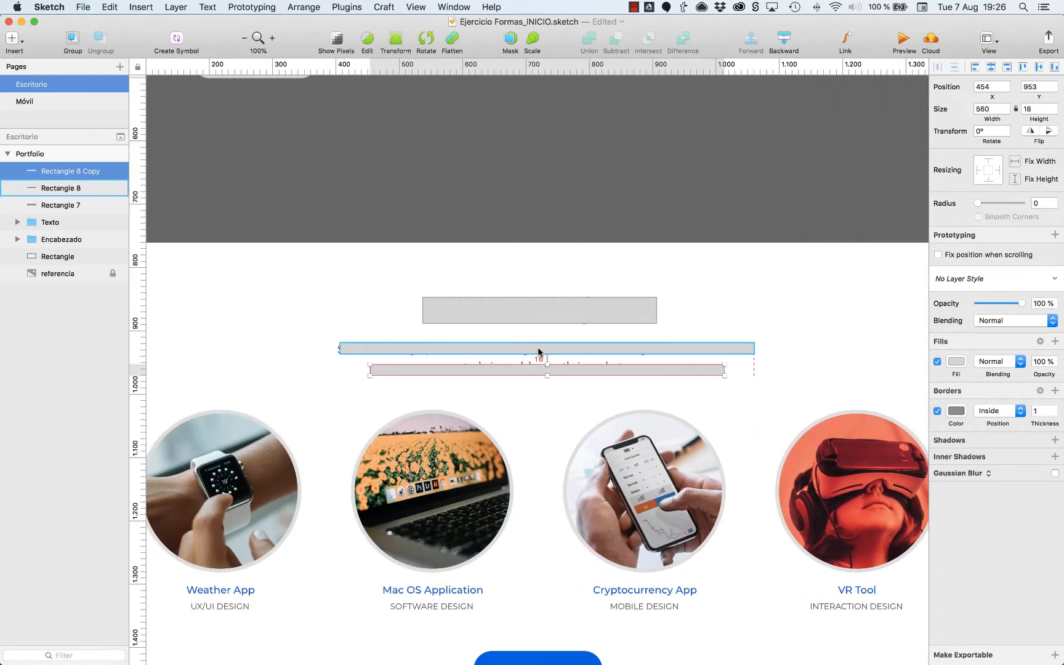
{"action": "left_click", "coordinate": [538, 352], "text": "shift"}
{"action": "key", "text": "super+g"}
{"action": "key", "text": "super+r"}
{"action": "type", "text": "text"}
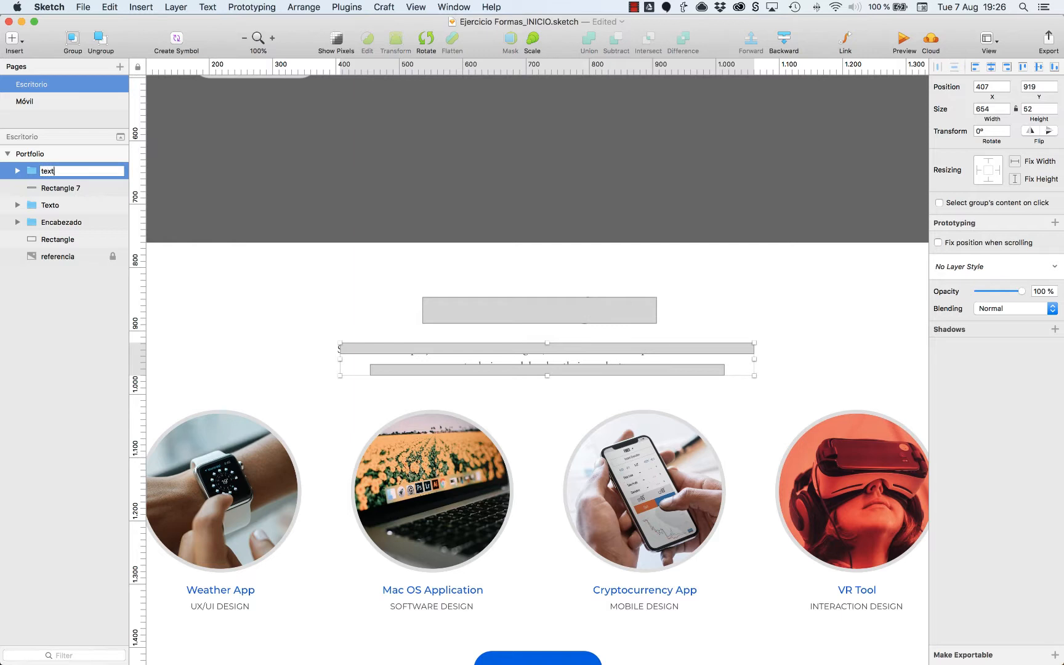
{"action": "type", "text": "o"}
{"action": "key", "text": "Return"}
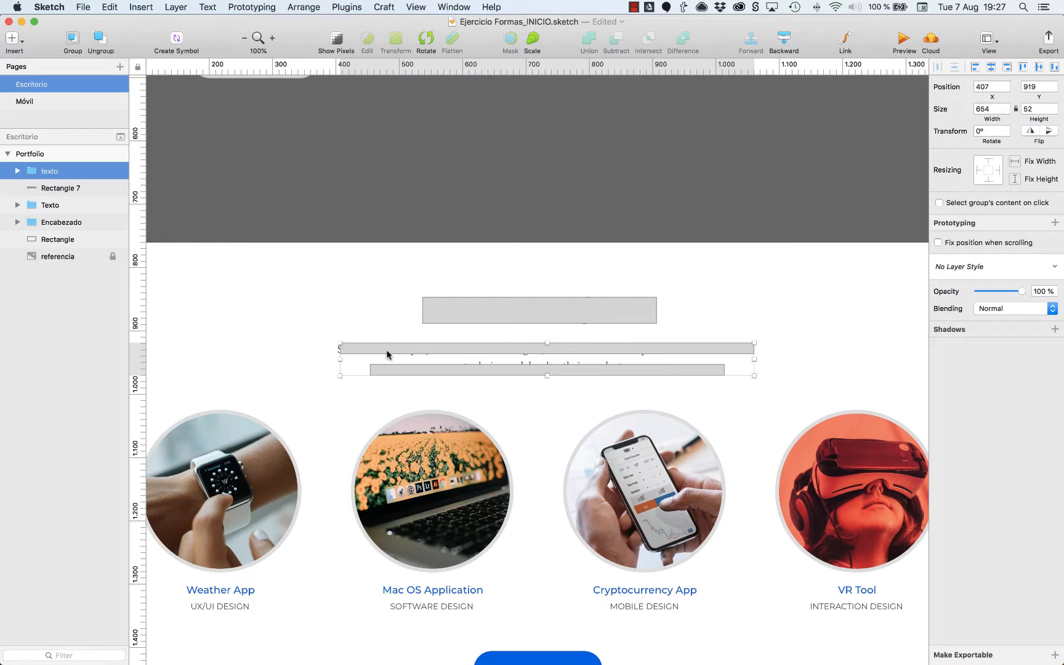
Align the heading bar and the texto group on their horizontal centres and check their distances to the artboard sides.
{"action": "left_click", "coordinate": [464, 309], "text": "shift"}
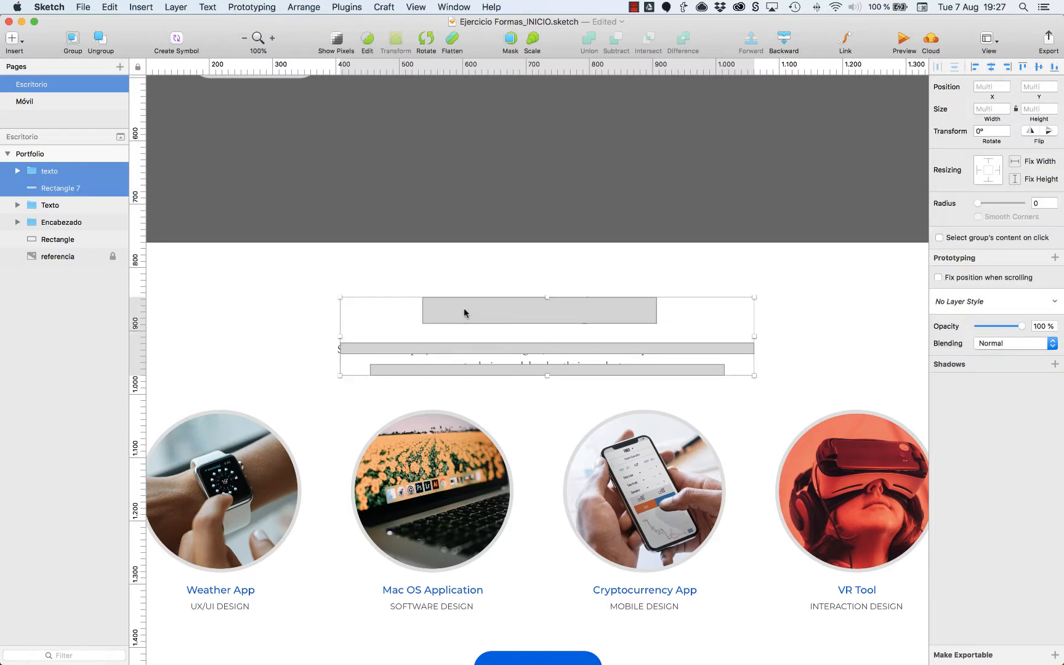
{"action": "left_click", "coordinate": [992, 67]}
{"action": "key", "text": "super+minus"}
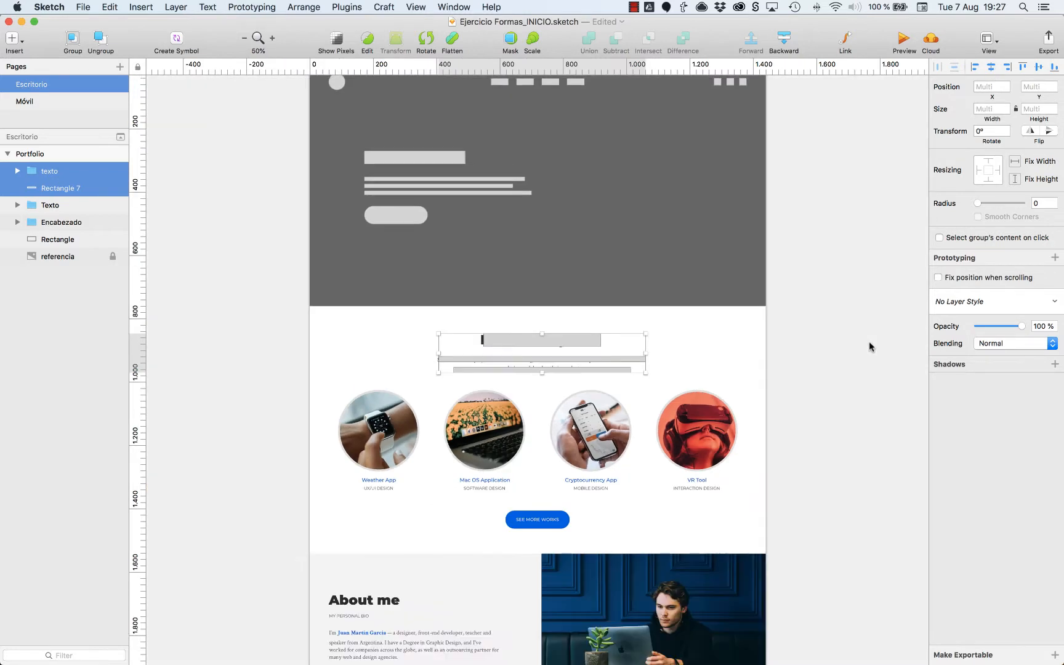
{"action": "key", "text": "alt"}
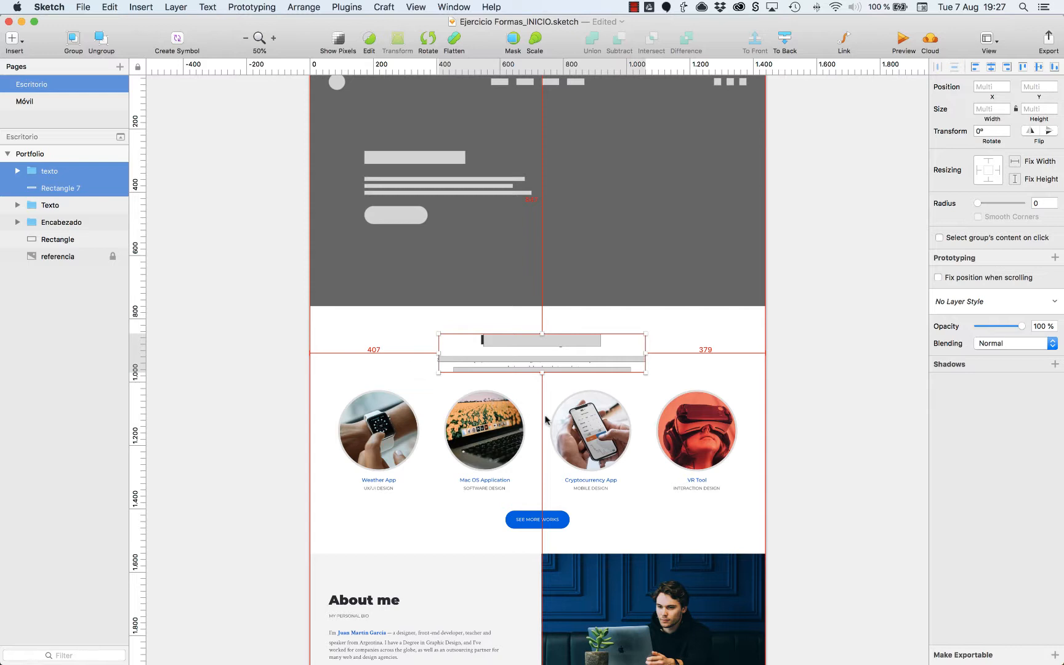
{"action": "key", "text": "alt"}
Group the heading bar with texto as titulo portfolio, and centre the group horizontally on the artboard.
{"action": "key", "text": "super+g"}
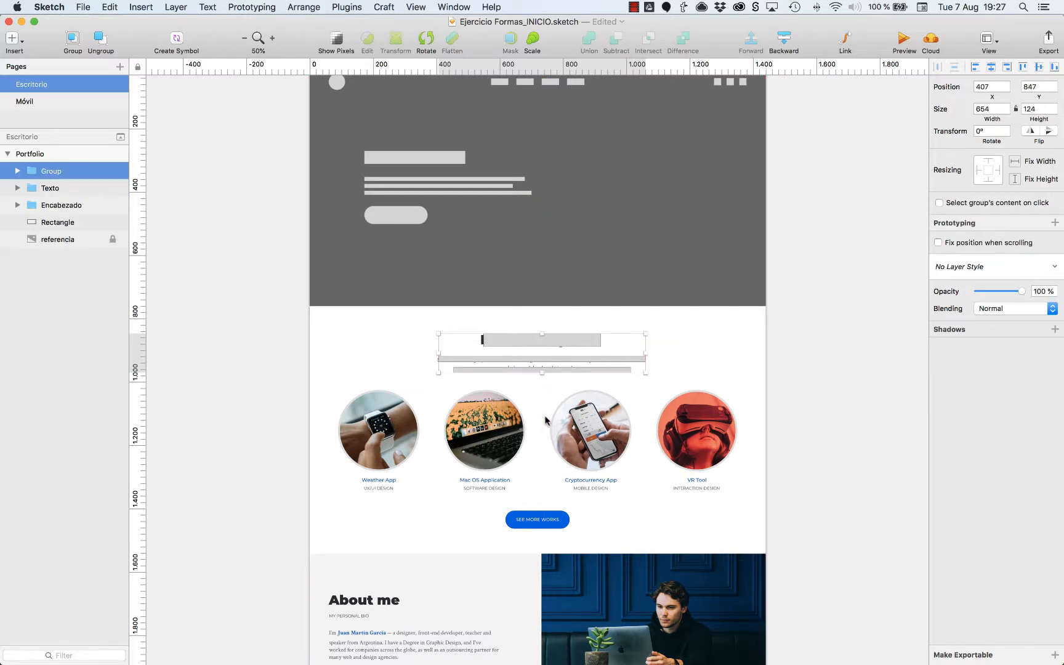
{"action": "type", "text": "titulo portfolio"}
{"action": "key", "text": "Return"}
{"action": "left_click", "coordinate": [990, 67]}
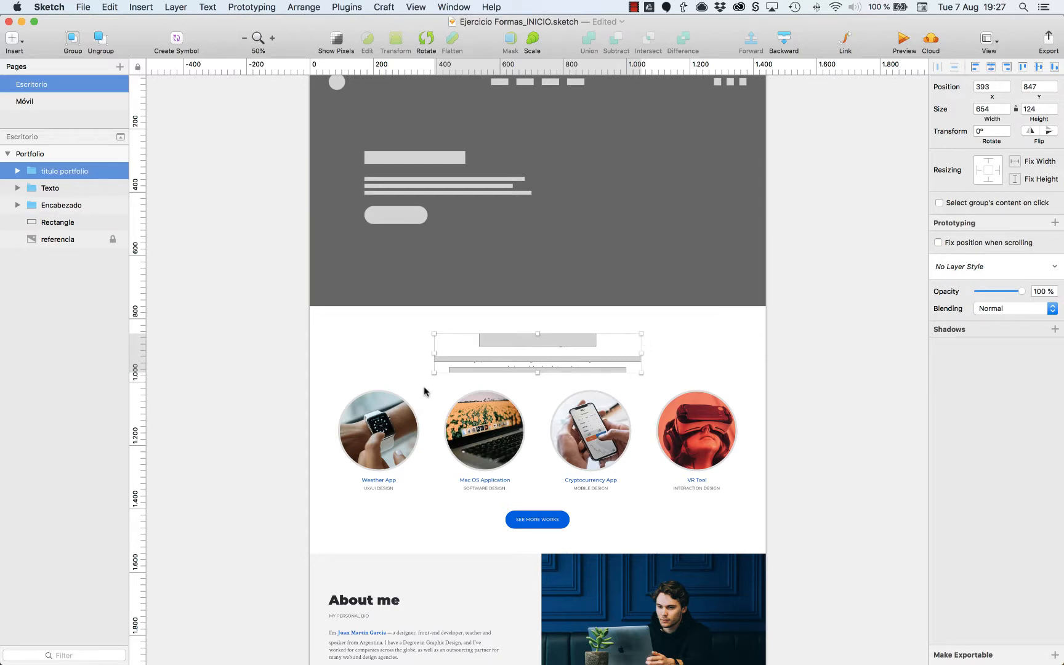
{"action": "key", "text": "alt"}
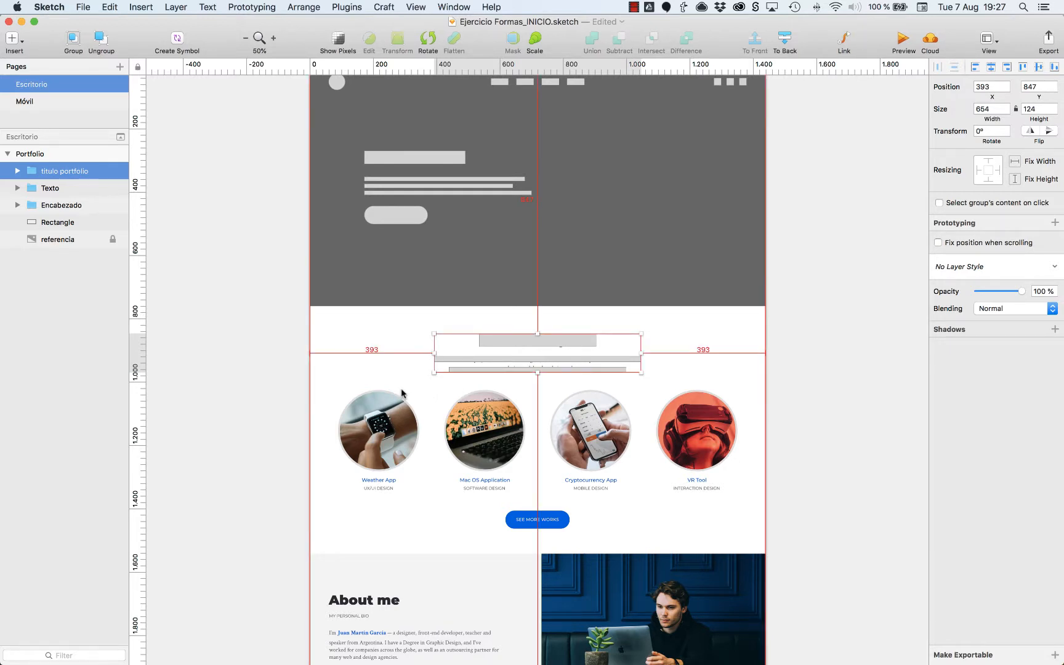
Draw a 255 px circle exactly covering the first project image, Weather App.
{"action": "key", "text": "z"}
{"action": "left_click_drag", "start_coordinate": [308, 340], "coordinate": [742, 500]}
{"action": "scroll", "coordinate": [534, 397], "scroll_direction": "left", "scroll_amount": 1}
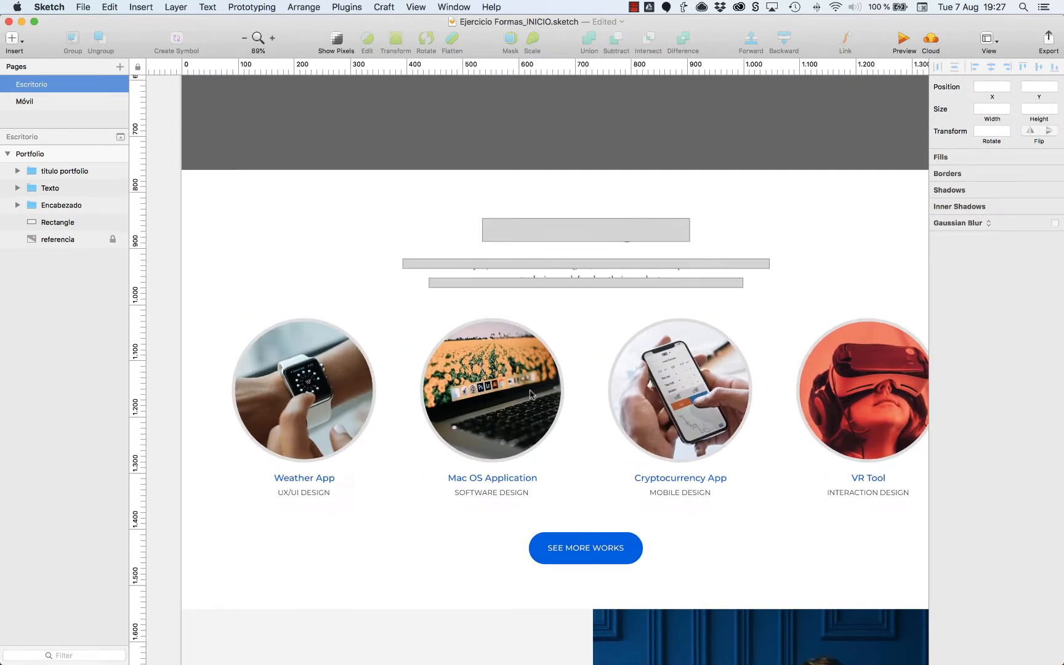
{"action": "scroll", "coordinate": [530, 394], "scroll_direction": "right", "scroll_amount": 1}
{"action": "key", "text": "o"}
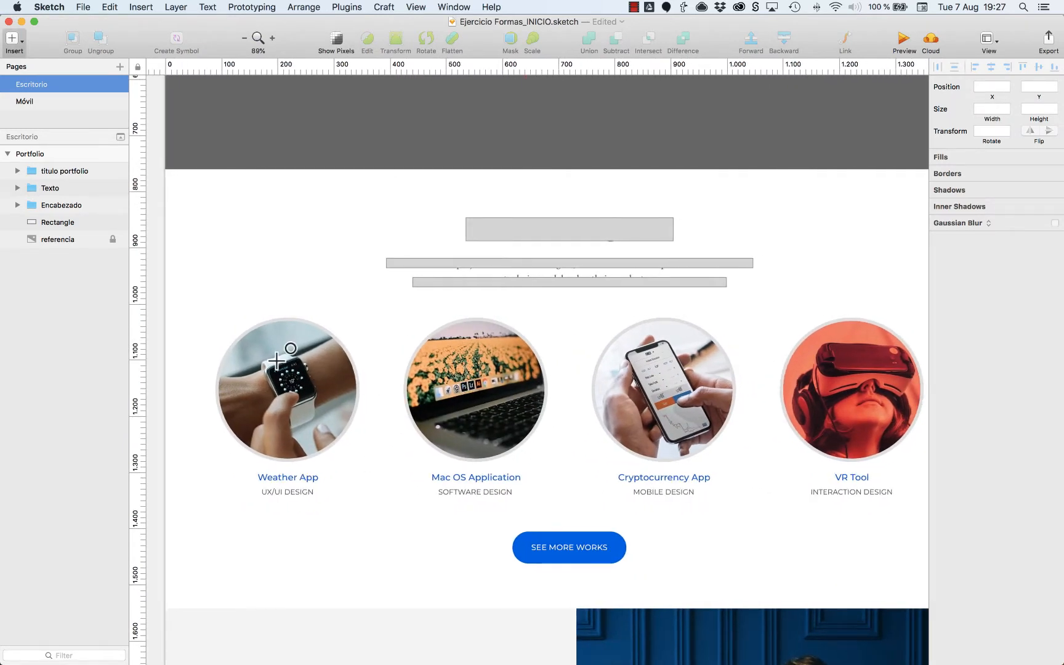
{"action": "left_click_drag", "start_coordinate": [286, 317], "coordinate": [425, 429]}
{"action": "left_click_drag", "start_coordinate": [371, 397], "coordinate": [303, 400]}
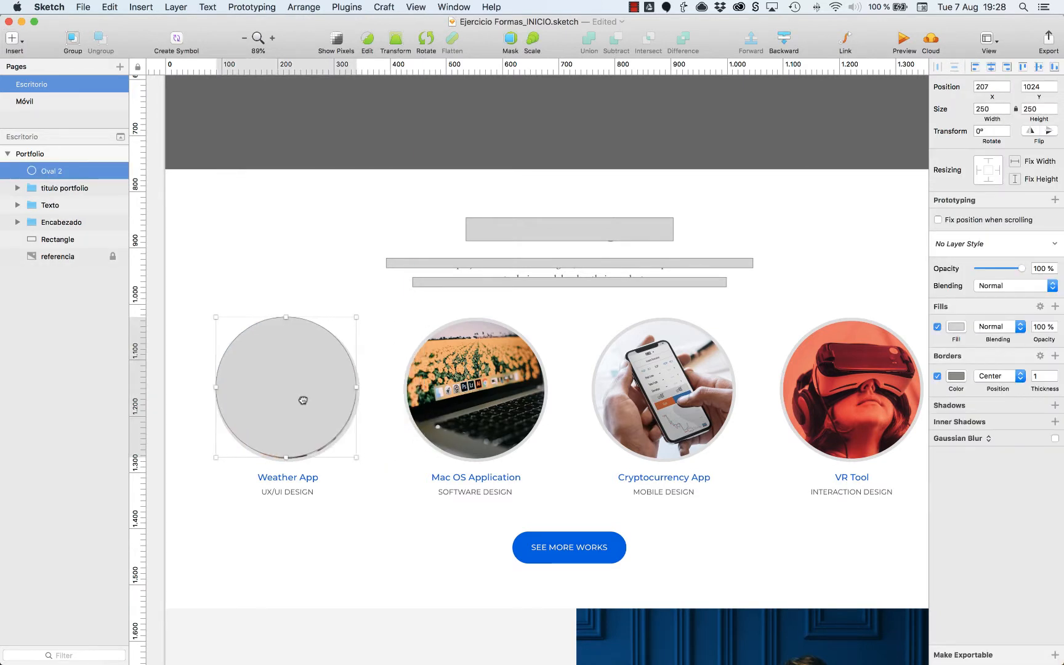
{"action": "left_click_drag", "start_coordinate": [354, 455], "coordinate": [359, 462]}
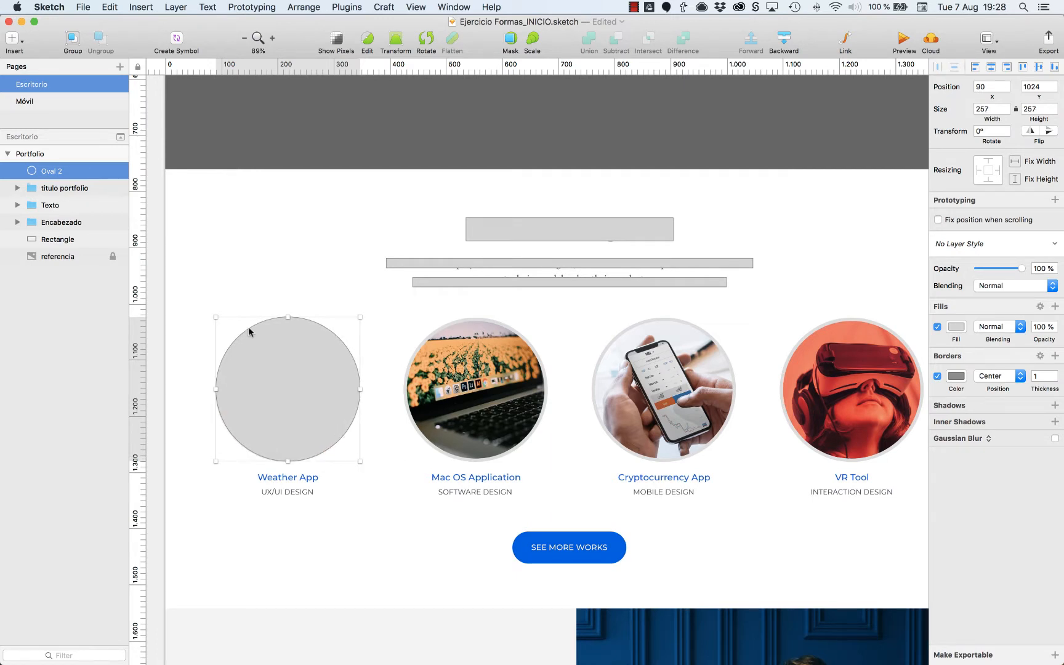
{"action": "left_click_drag", "start_coordinate": [216, 316], "coordinate": [229, 321]}
Duplicate the circle three times, placing the copies over the Mac OS Application, Cryptocurrency App and VR Tool images.
{"action": "left_click_drag", "start_coordinate": [334, 385], "coordinate": [522, 385]}
{"action": "left_click_drag", "start_coordinate": [490, 381], "coordinate": [677, 380]}
{"action": "left_click_drag", "start_coordinate": [702, 383], "coordinate": [853, 392]}
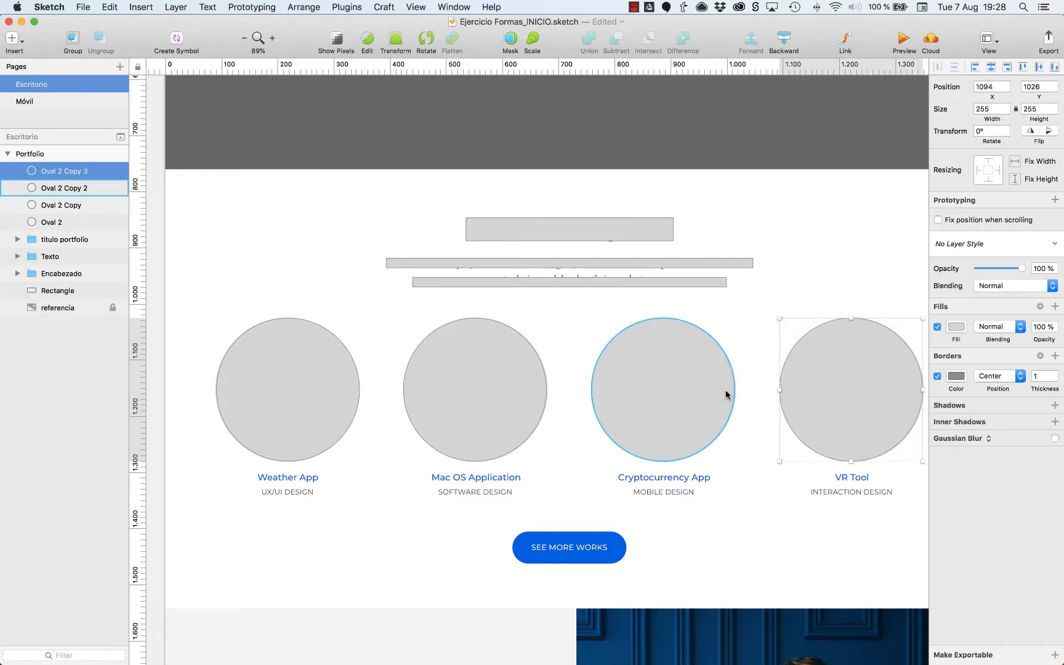
Shift the circle copies horizontally so the gaps between neighbouring circles are 80 px.
{"action": "key", "text": "alt"}
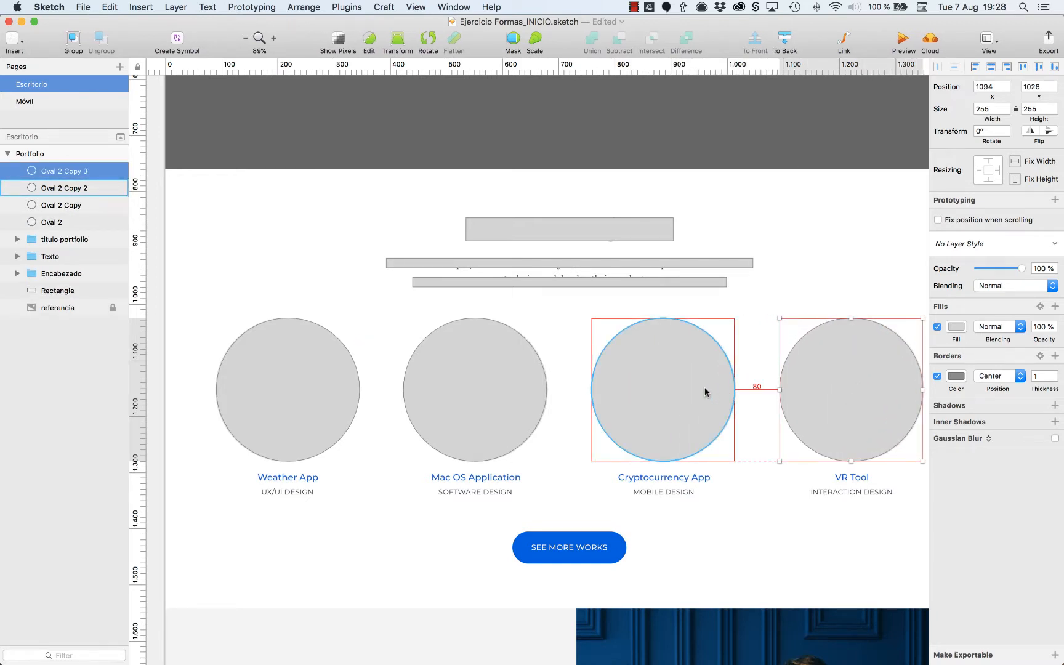
{"action": "left_click", "coordinate": [705, 392], "text": "shift"}
{"action": "left_click", "coordinate": [496, 383], "text": "shift"}
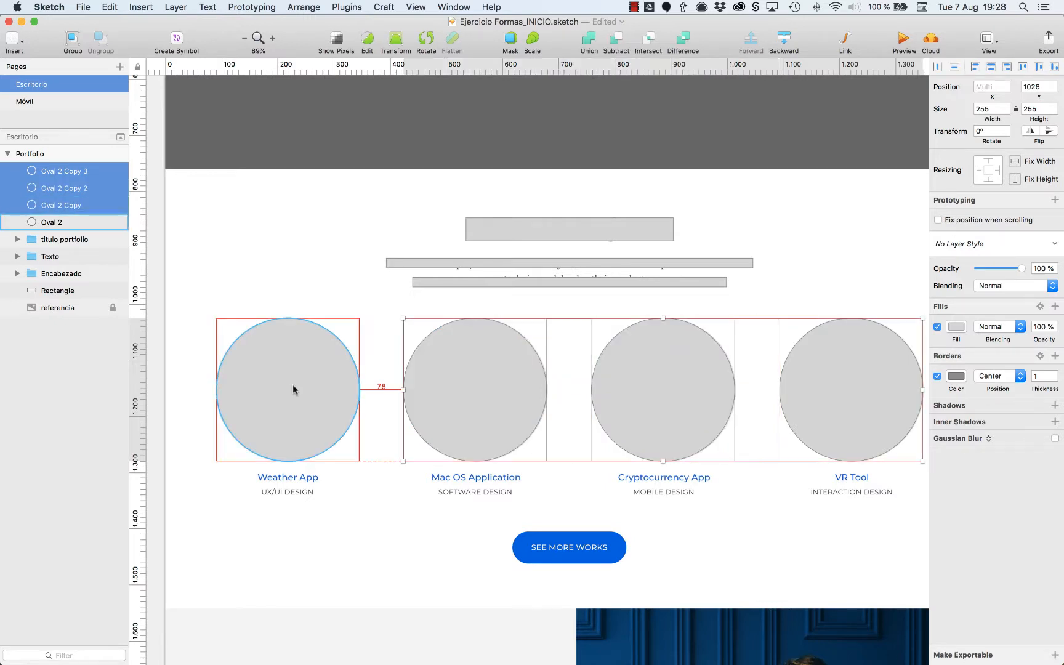
{"action": "key", "text": "Right"}
{"action": "key", "text": "Right"}
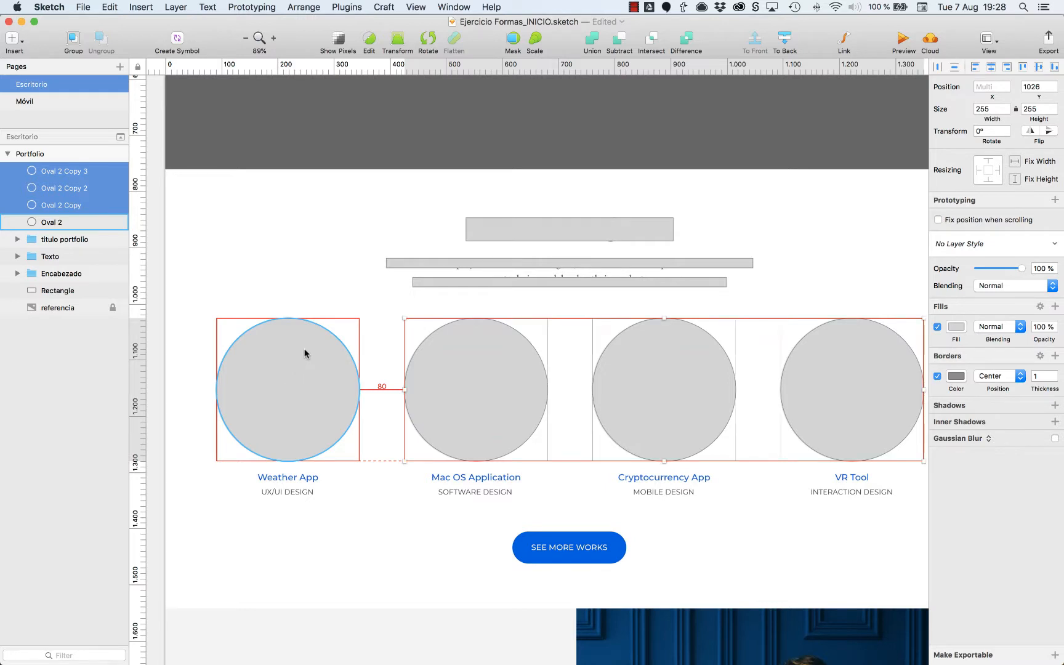
{"action": "left_click", "coordinate": [847, 274]}
Draw a 123 × 15 px bar over the Weather App title, duplicate it over the subtitle and narrow the copy symmetrically.
{"action": "scroll", "coordinate": [847, 274], "scroll_direction": "down", "scroll_amount": 3}
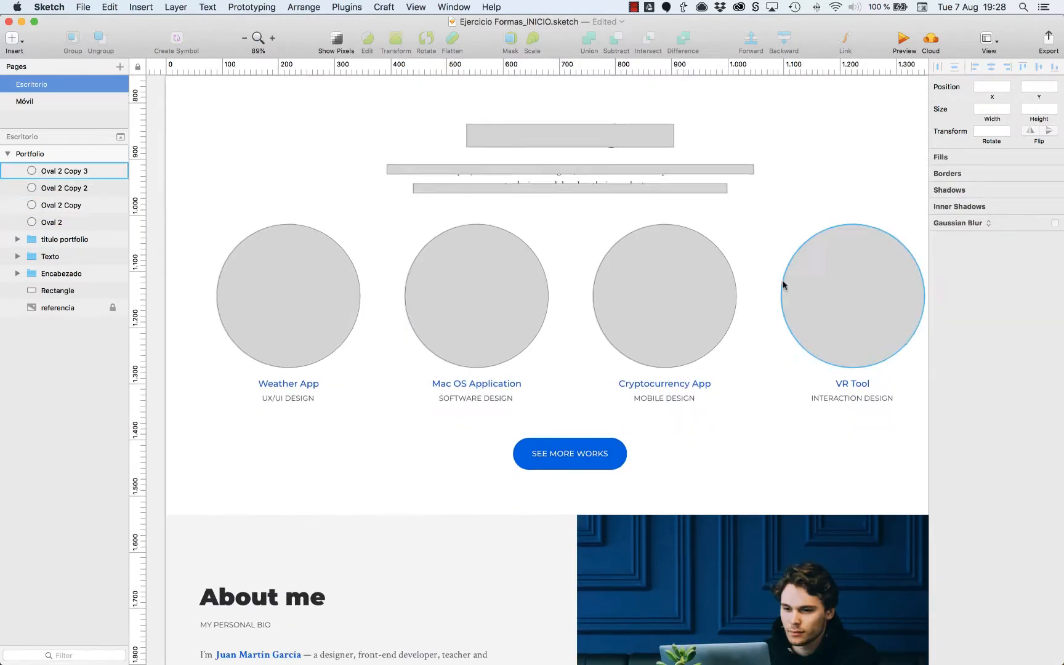
{"action": "key", "text": "r"}
{"action": "mouse_move", "coordinate": [255, 383]}
{"action": "left_mouse_down"}
{"action": "mouse_move", "coordinate": [325, 373]}
{"action": "mouse_move", "coordinate": [315, 404]}
{"action": "left_mouse_up"}
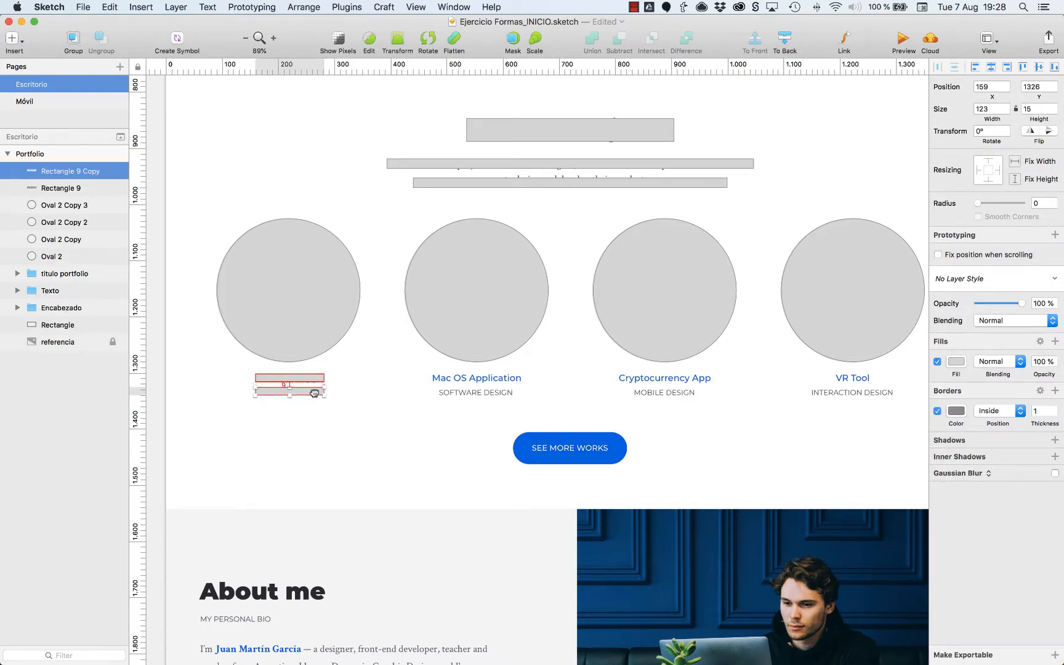
{"action": "scroll", "coordinate": [369, 437], "scroll_direction": "up", "scroll_amount": 5}
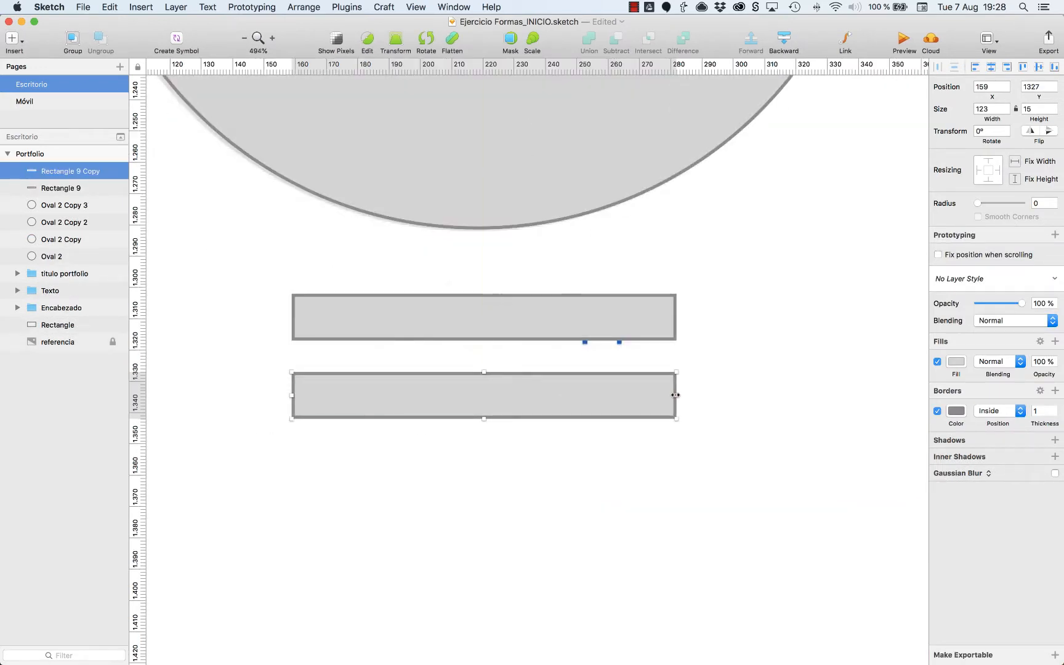
{"action": "left_click_drag", "start_coordinate": [675, 394], "coordinate": [635, 395]}
Group the two bars below the first circle and name the group texto.
{"action": "left_click", "coordinate": [542, 318], "text": "shift"}
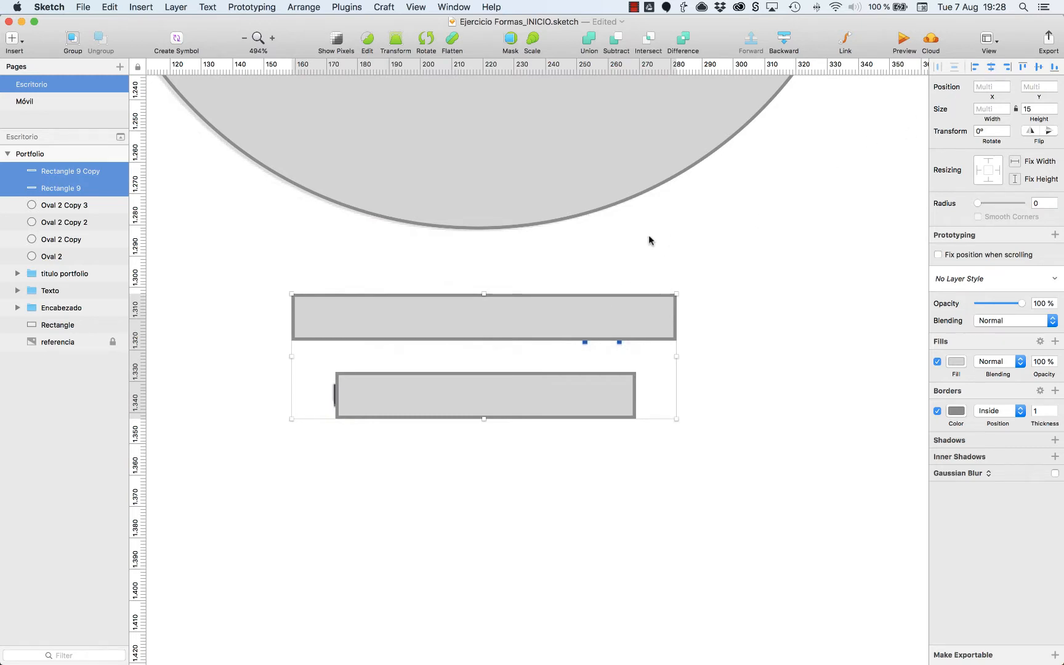
{"action": "key", "text": "super+g"}
{"action": "key", "text": "super+r"}
{"action": "type", "text": "texto"}
{"action": "key", "text": "Return"}
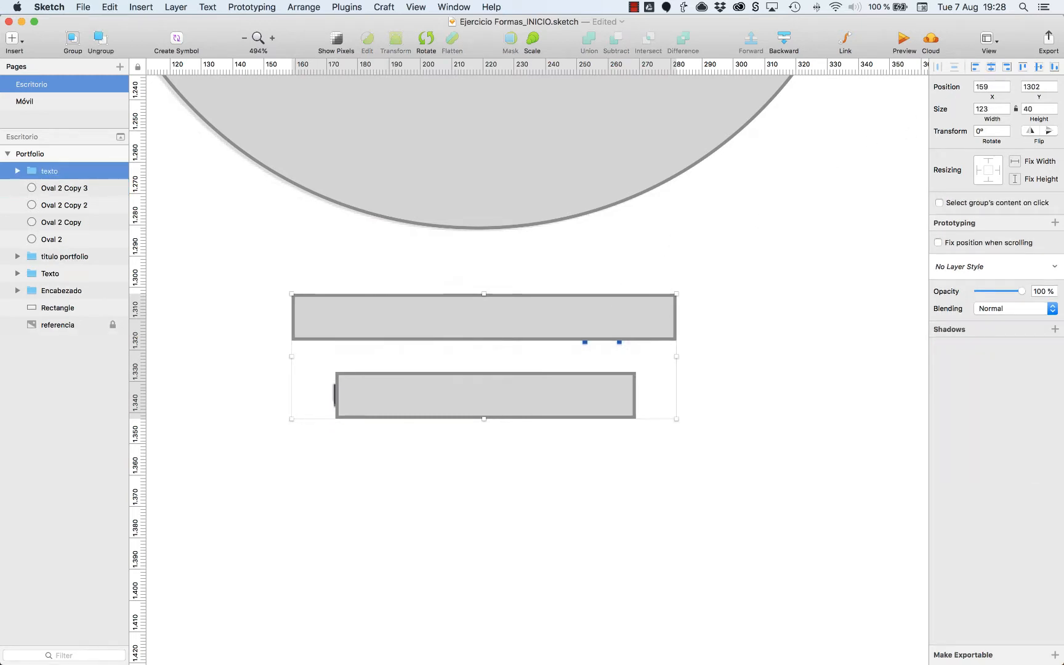
Align the first circle and its texto group on their horizontal centres, and group them as proyecto.
{"action": "left_click", "coordinate": [591, 134], "text": "shift"}
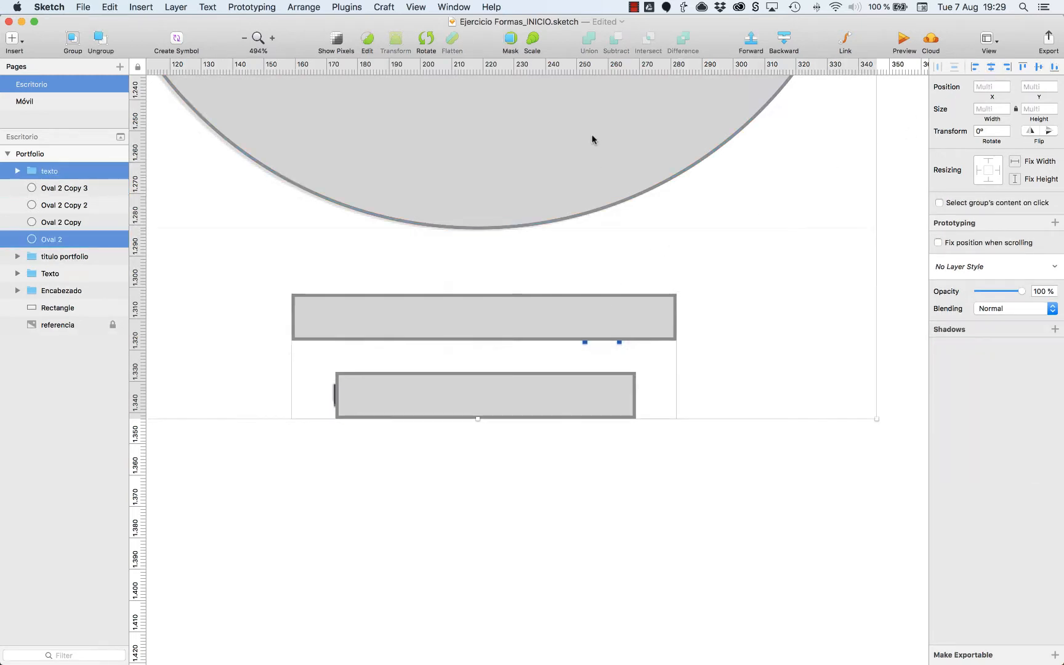
{"action": "key", "text": "super+minus"}
{"action": "left_click", "coordinate": [991, 68]}
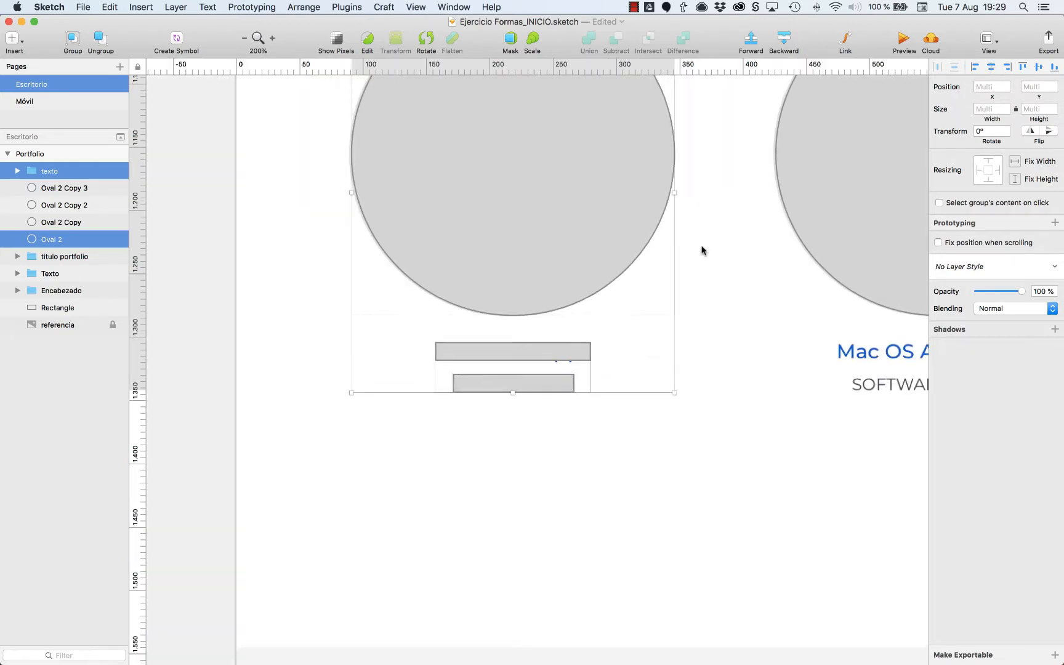
{"action": "scroll", "coordinate": [702, 250], "scroll_direction": "up", "scroll_amount": 5}
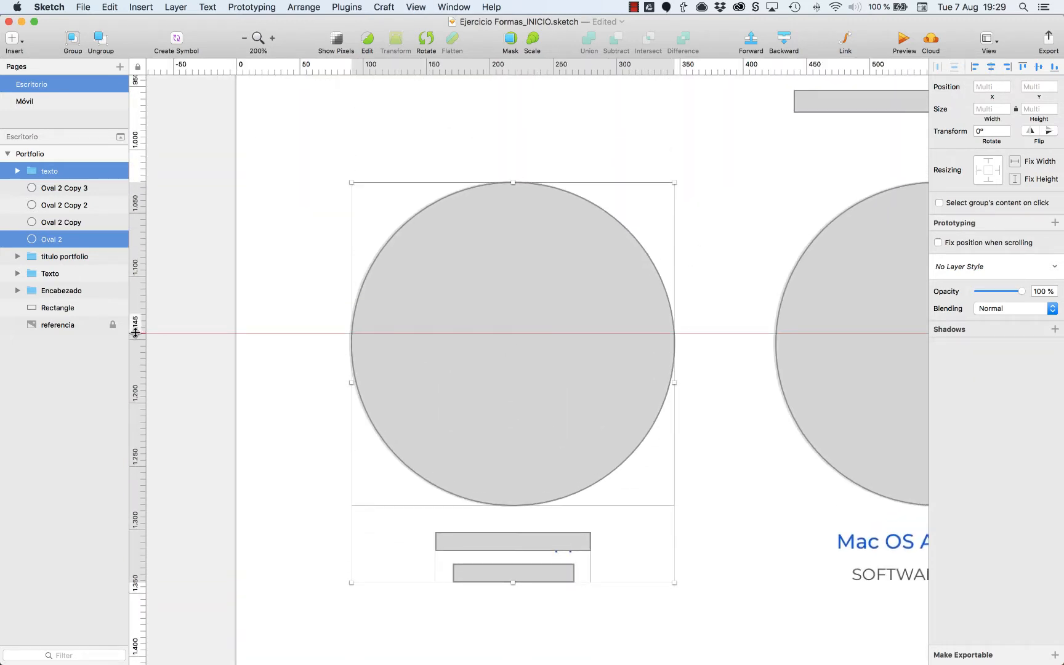
{"action": "key", "text": "super+g"}
{"action": "key", "text": "super+r"}
{"action": "type", "text": "pro"}
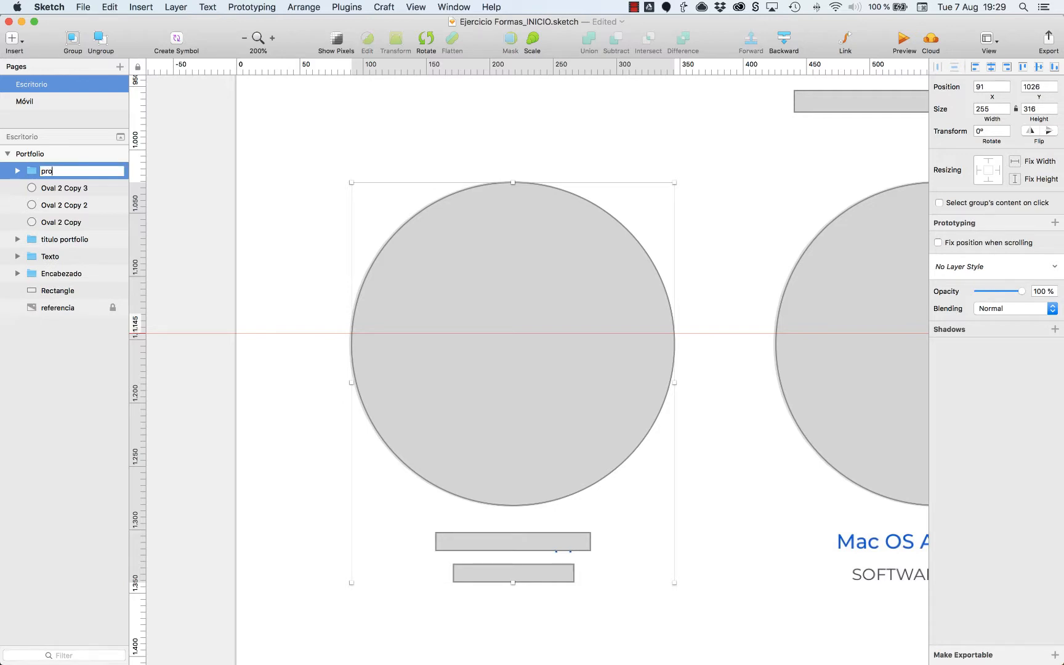
Delete the three ungrouped circle copies over the other project images.
{"action": "left_click", "coordinate": [546, 361]}
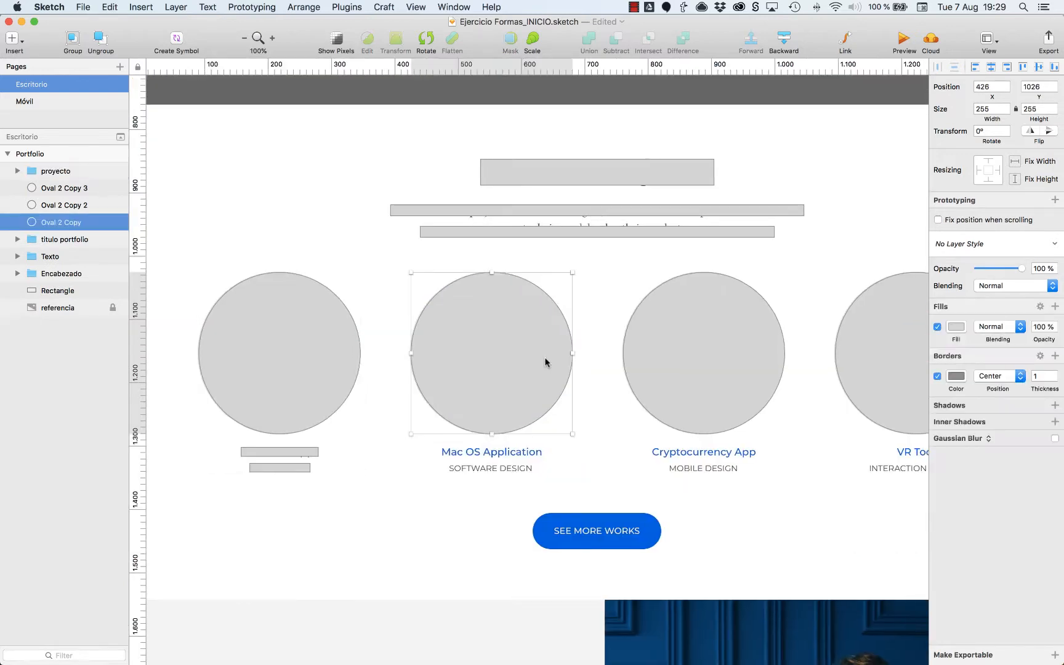
{"action": "left_click", "coordinate": [703, 352], "text": "shift"}
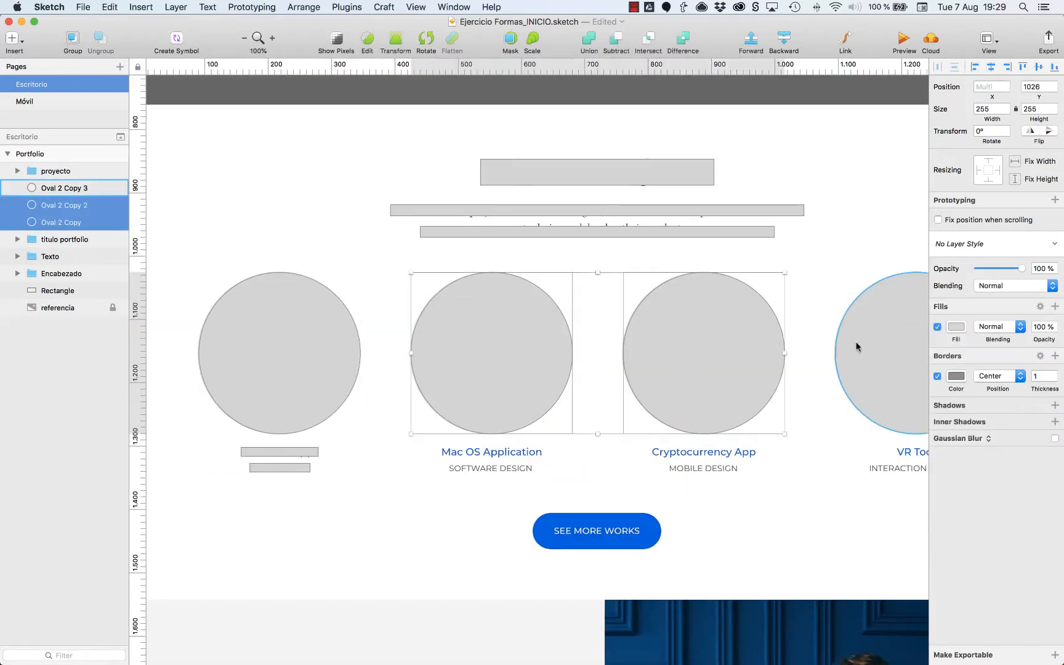
{"action": "left_click", "coordinate": [858, 346], "text": "shift"}
{"action": "key", "text": "Delete"}
Duplicate the proyecto group three times at even intervals over the other three projects.
{"action": "left_click", "coordinate": [252, 321]}
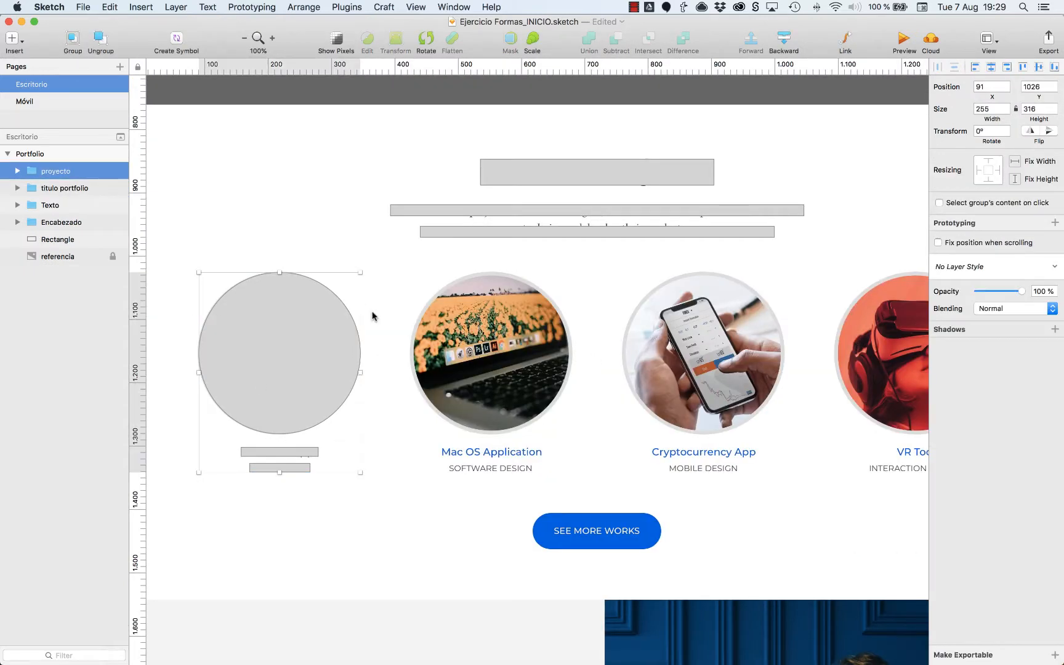
{"action": "left_click_drag", "start_coordinate": [298, 353], "coordinate": [510, 352]}
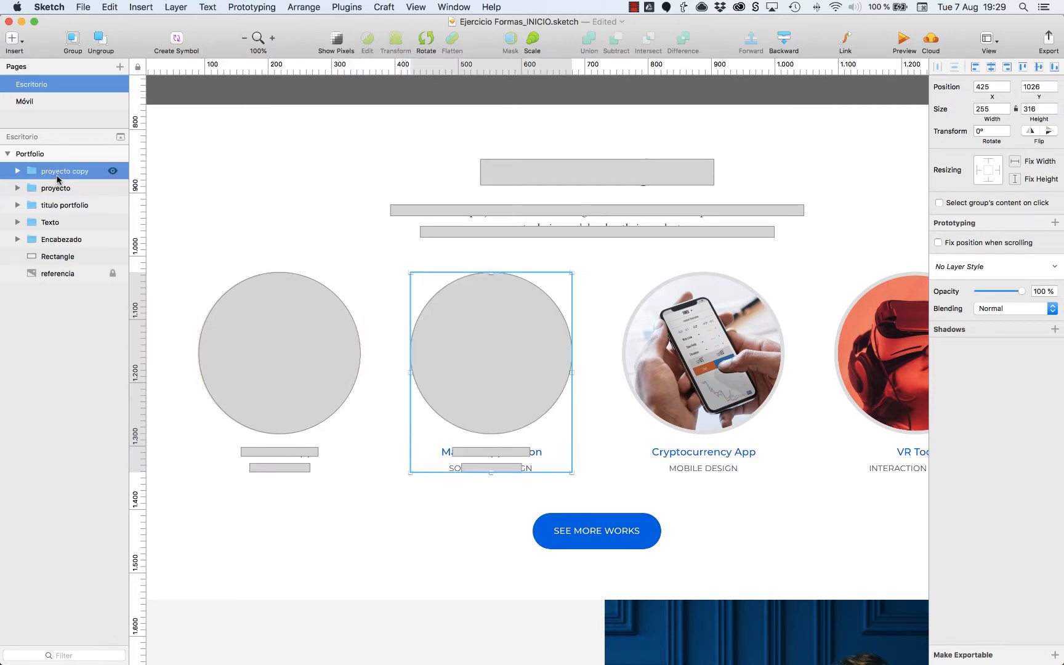
{"action": "key", "text": "super+d"}
{"action": "key", "text": "super+d"}
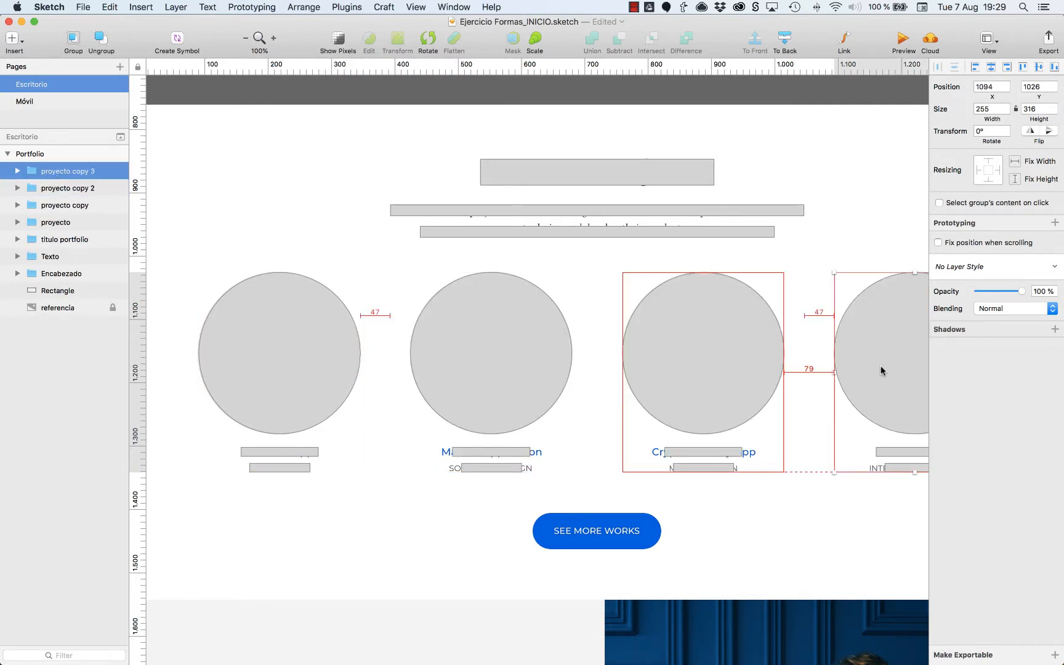
Check the gaps between the project groups and nudge the copies horizontally to even out the spacing.
{"action": "scroll", "coordinate": [772, 366], "scroll_direction": "right", "scroll_amount": 5}
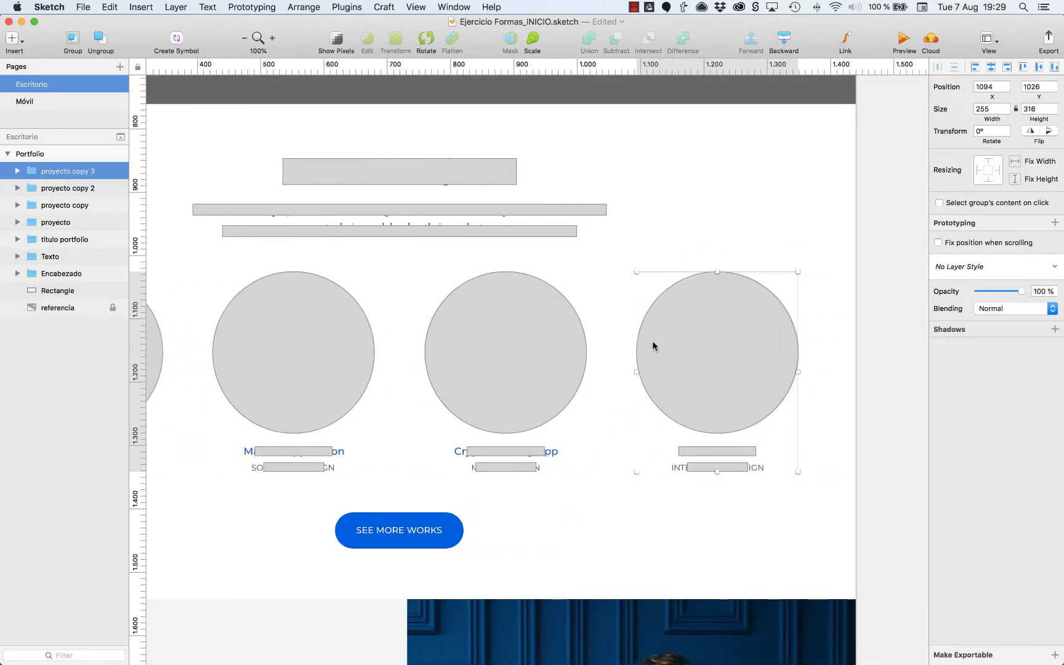
{"action": "left_click", "coordinate": [549, 350], "text": "shift"}
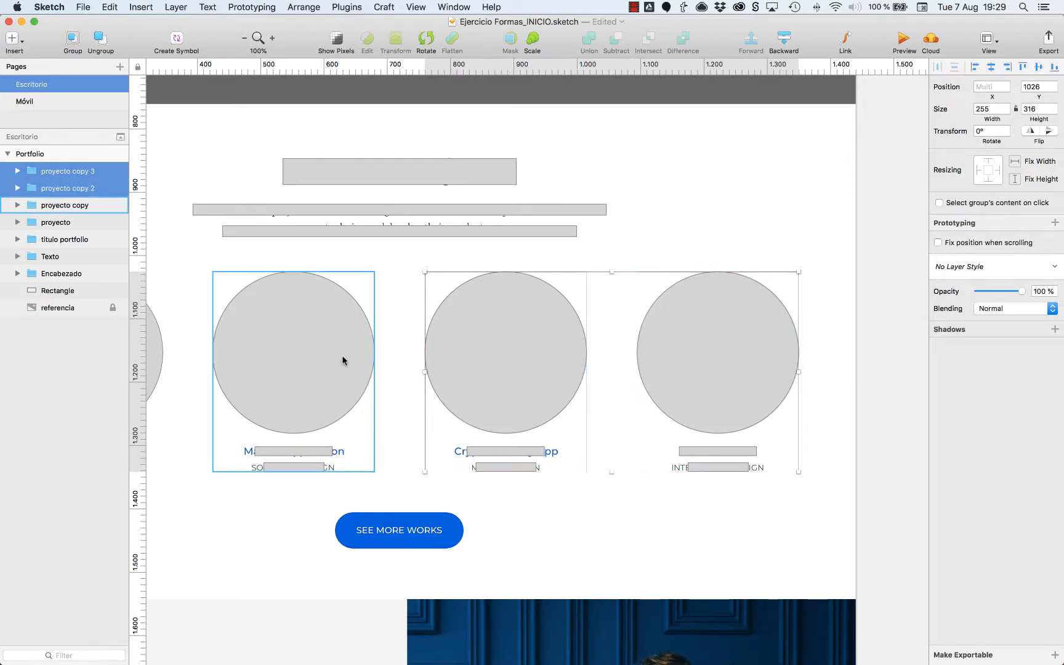
{"action": "scroll", "coordinate": [343, 357], "scroll_direction": "left", "scroll_amount": 2}
{"action": "left_click", "coordinate": [379, 354], "text": "shift"}
{"action": "left_click", "coordinate": [572, 532]}
Copy the rounded button shape from inside the hero's Texto group.
{"action": "scroll", "coordinate": [359, 461], "scroll_direction": "up", "scroll_amount": 1}
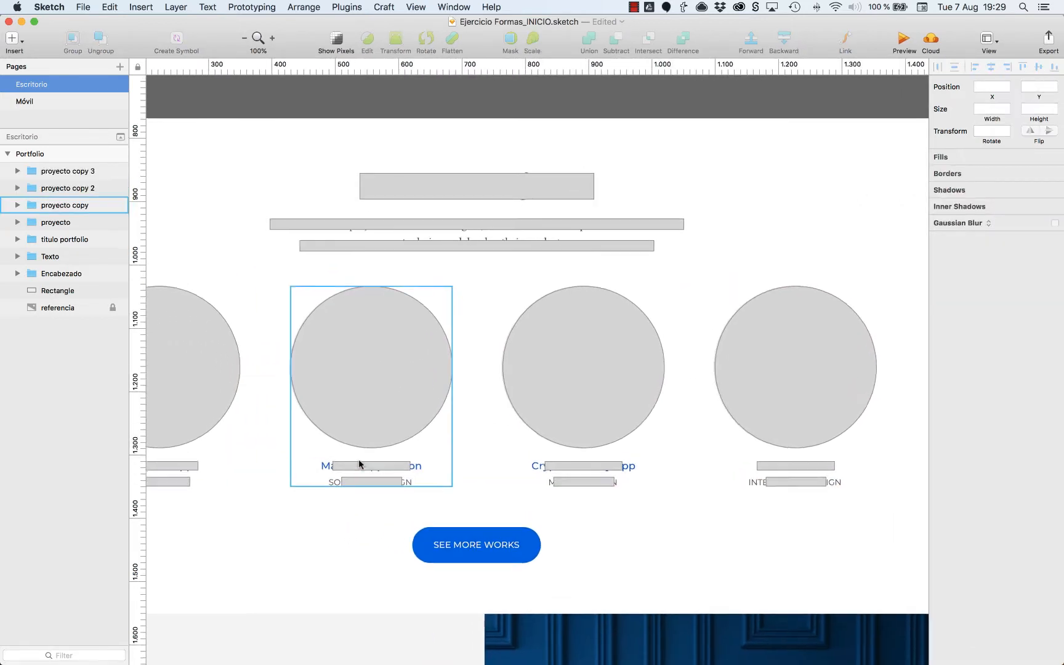
{"action": "scroll", "coordinate": [359, 465], "scroll_direction": "up", "scroll_amount": 5}
{"action": "scroll", "coordinate": [359, 465], "scroll_direction": "left", "scroll_amount": 3}
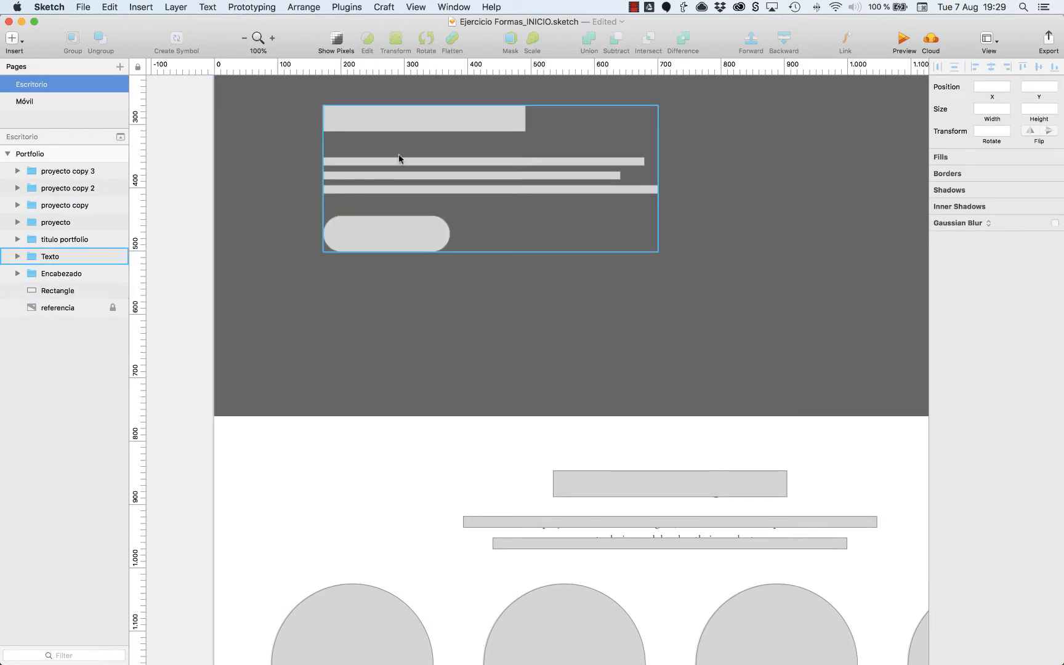
{"action": "left_click", "coordinate": [348, 225]}
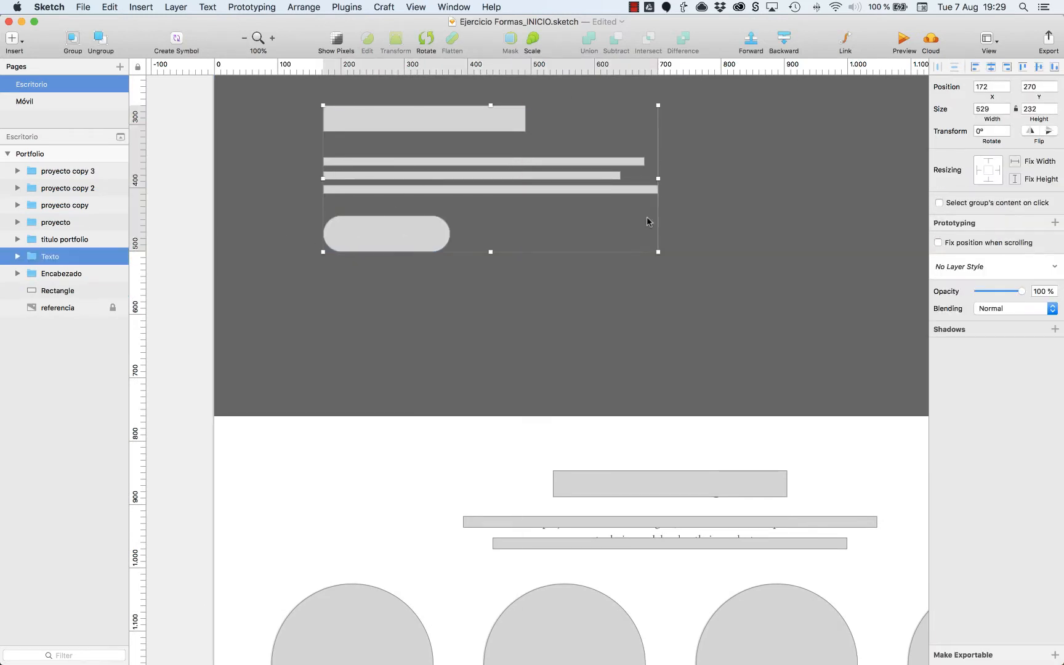
{"action": "double_click", "coordinate": [368, 243]}
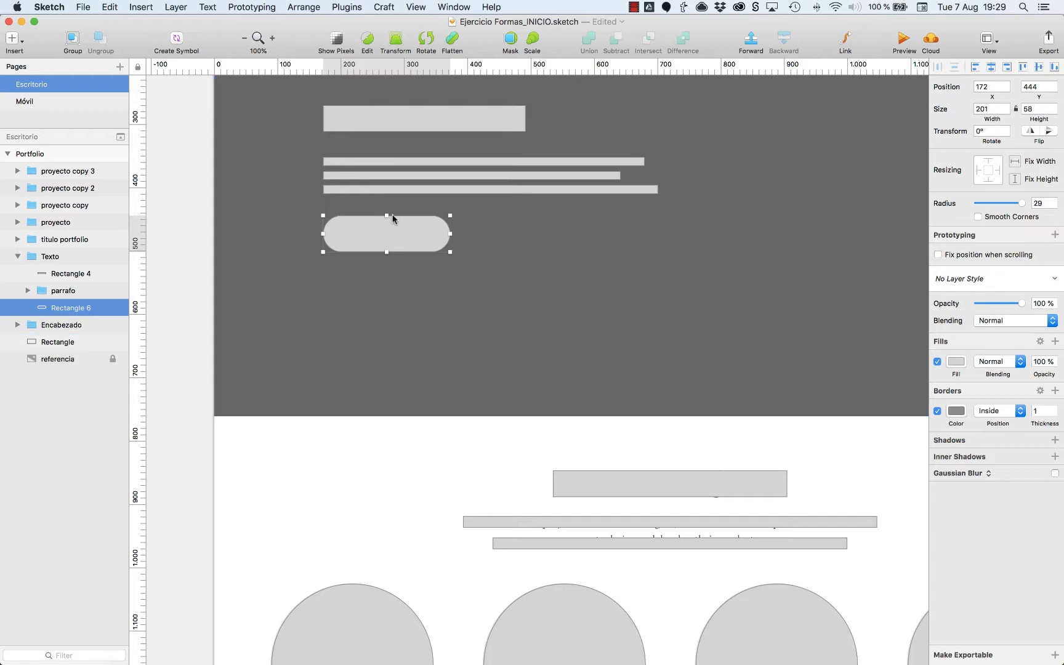
{"action": "key", "text": "Escape"}
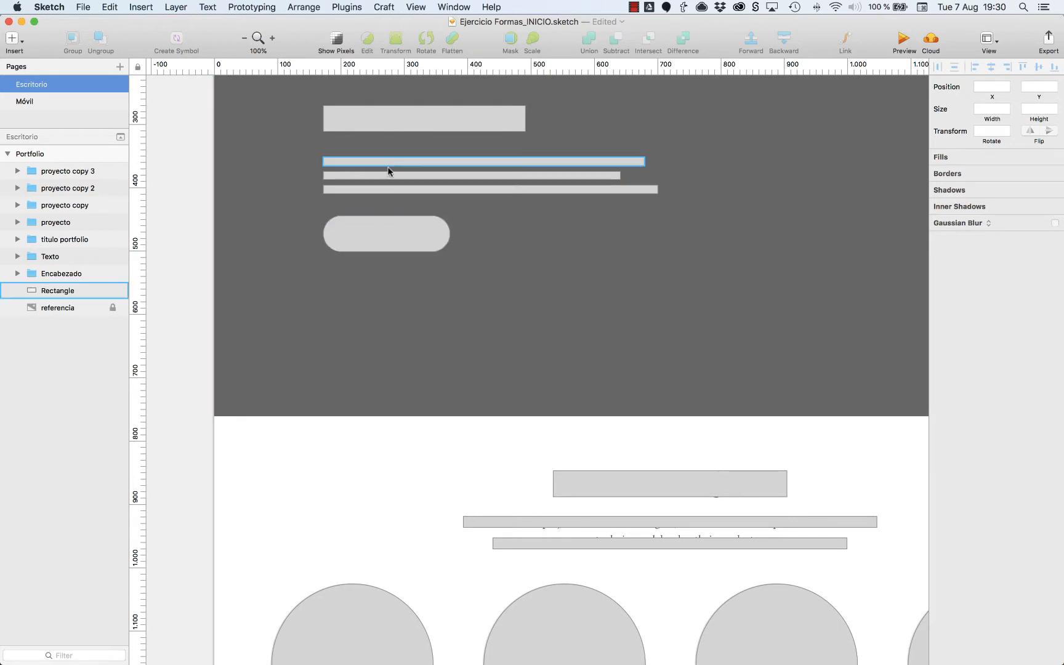
{"action": "left_click", "coordinate": [381, 230]}
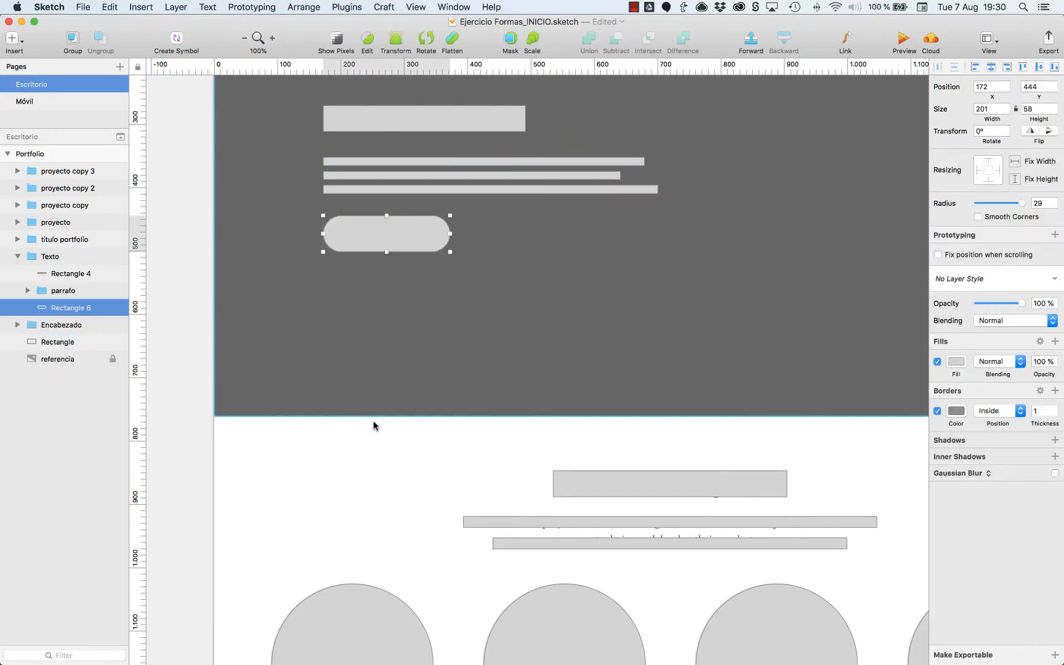
{"action": "left_click", "coordinate": [360, 461]}
Paste the rounded button over the SEE MORE WORKS button and centre it horizontally on the artboard.
{"action": "scroll", "coordinate": [363, 459], "scroll_direction": "down", "scroll_amount": 2}
{"action": "scroll", "coordinate": [363, 463], "scroll_direction": "down", "scroll_amount": 10}
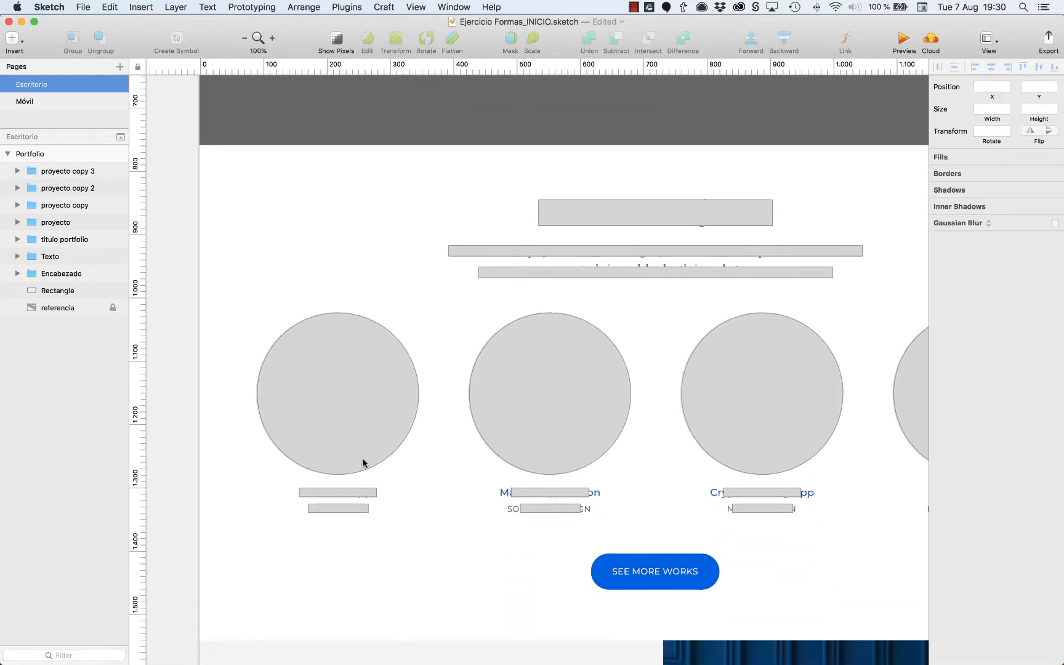
{"action": "scroll", "coordinate": [360, 463], "scroll_direction": "right", "scroll_amount": 3}
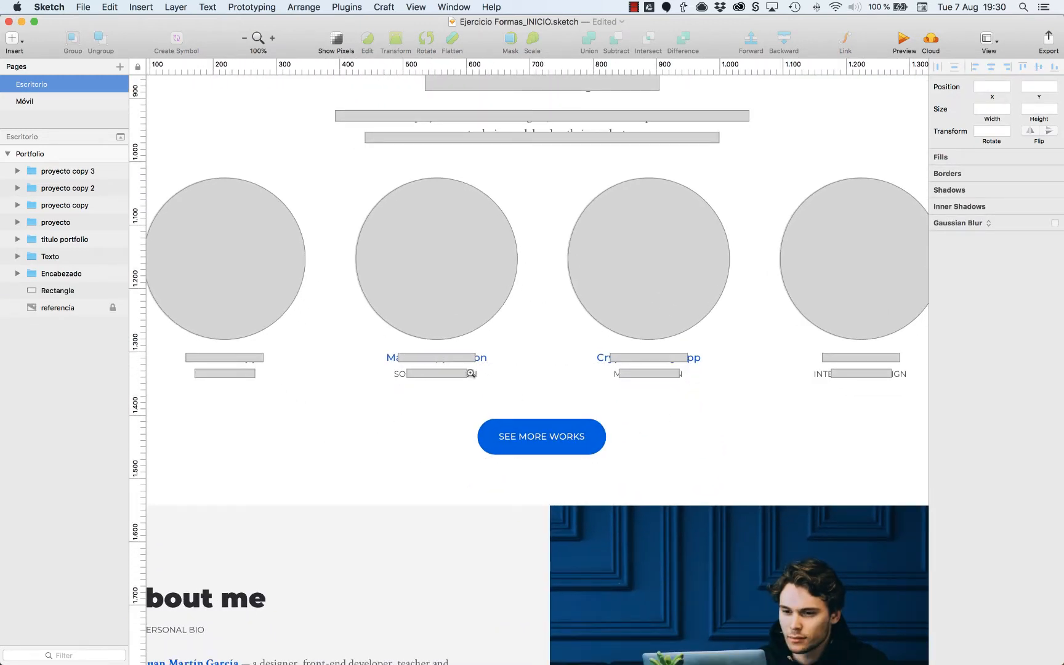
{"action": "left_click_drag", "start_coordinate": [435, 364], "coordinate": [725, 497]}
{"action": "key", "text": "super+v"}
{"action": "left_click_drag", "start_coordinate": [574, 352], "coordinate": [474, 373]}
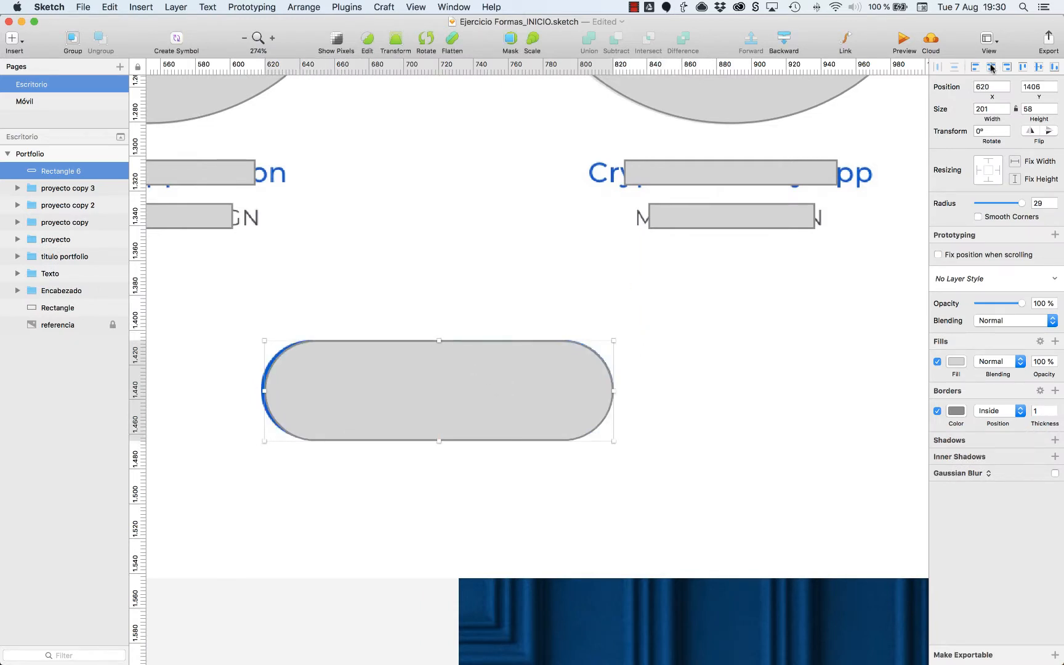
Group the rounded button, the four project groups and the titulo portfolio group, and name the group portfolio.
{"action": "key", "text": "super+0"}
{"action": "key", "text": "super+minus"}
{"action": "scroll", "coordinate": [774, 296], "scroll_direction": "up", "scroll_amount": 3}
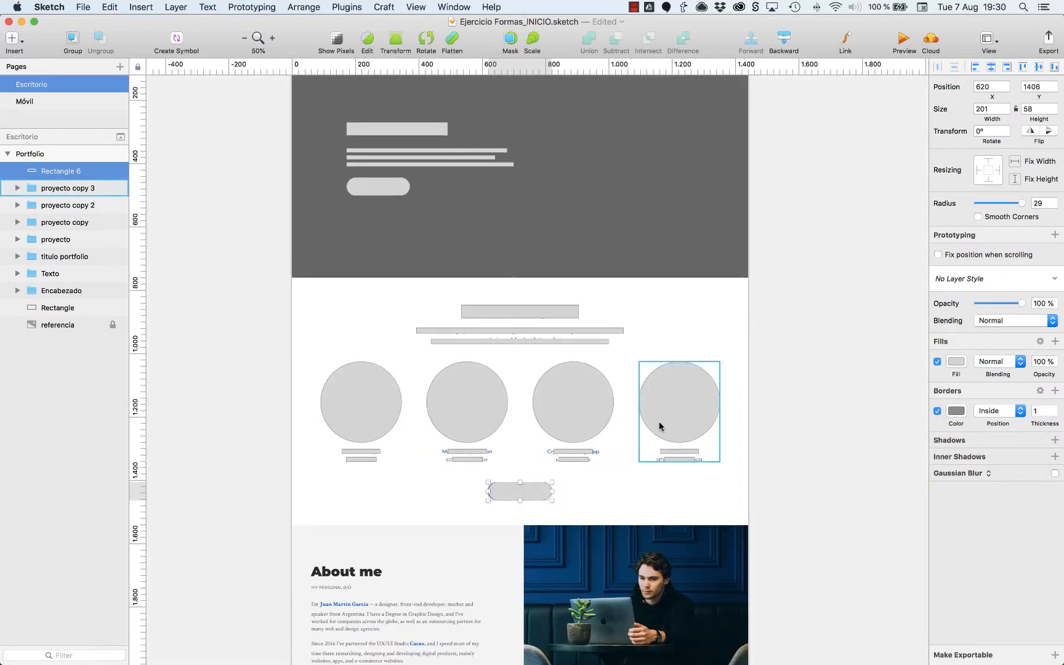
{"action": "left_click", "coordinate": [681, 412], "text": "shift"}
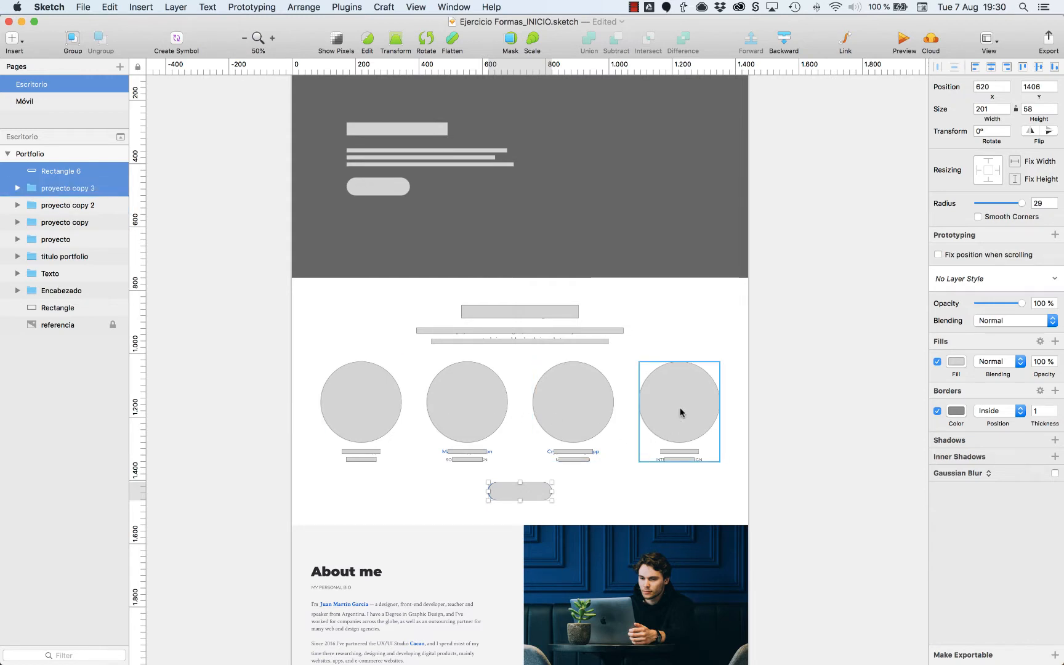
{"action": "left_click", "coordinate": [568, 416], "text": "shift"}
{"action": "left_click", "coordinate": [475, 418], "text": "shift"}
{"action": "left_click", "coordinate": [397, 407], "text": "shift"}
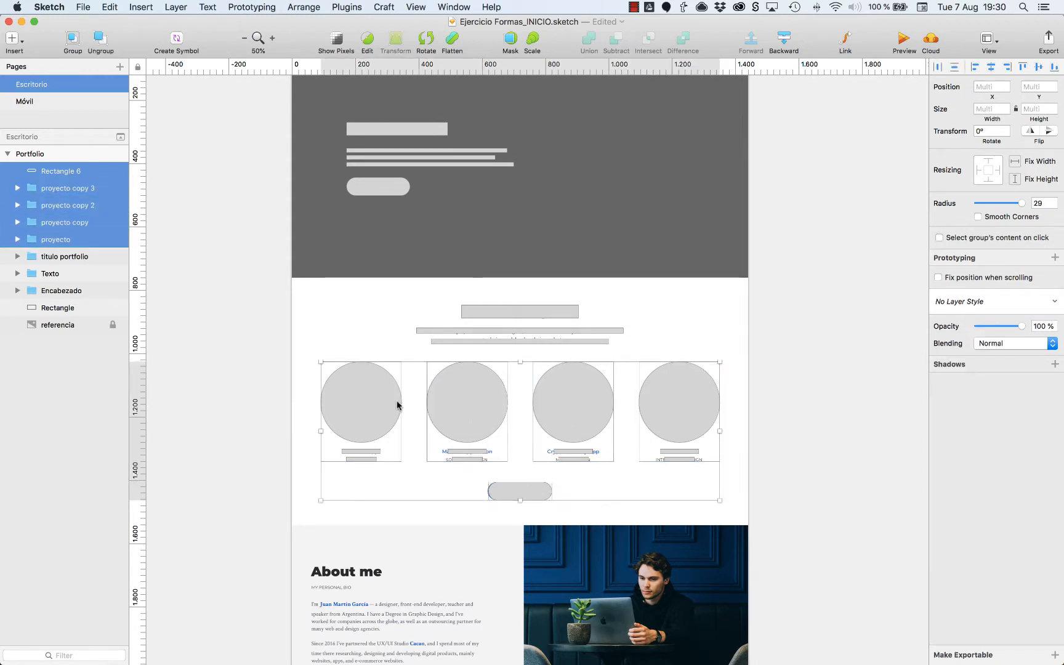
{"action": "left_click", "coordinate": [485, 337], "text": "shift"}
{"action": "key", "text": "super+g"}
{"action": "key", "text": "super+r"}
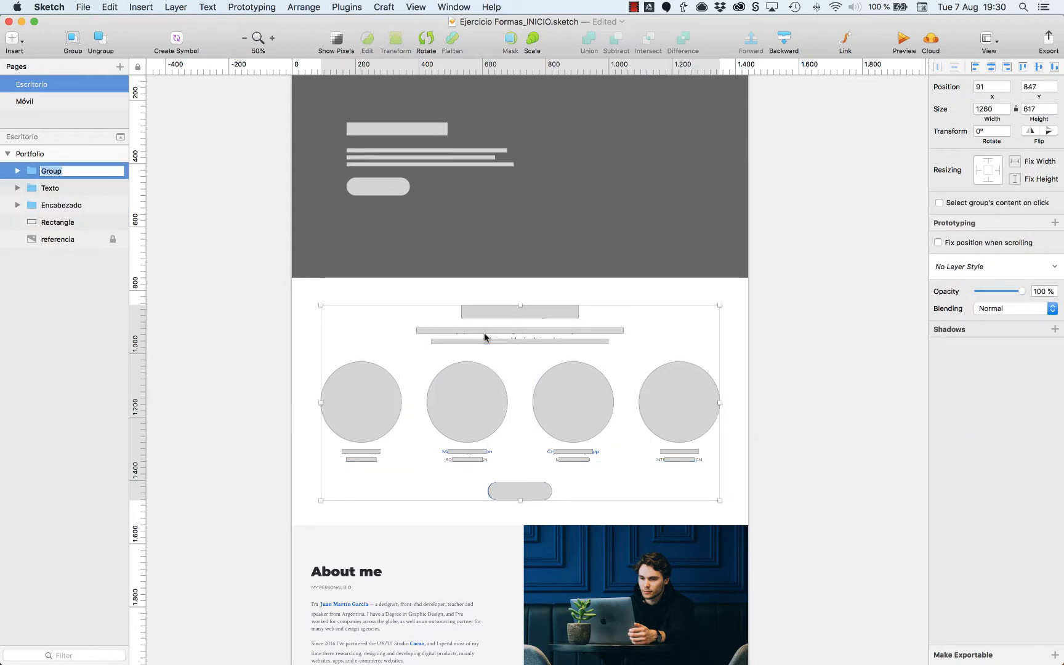
{"action": "type", "text": "portfolio"}
{"action": "key", "text": "Return"}
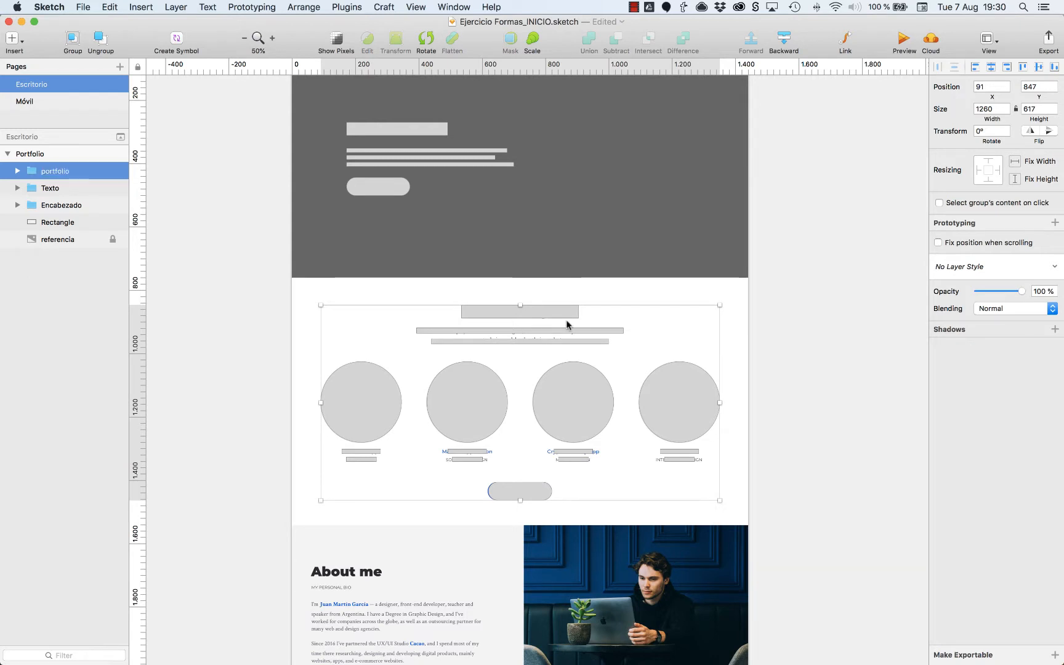
Group the Encabezado and Texto groups with the hero background rectangle as inicio, and move it above portfolio in the layer order.
{"action": "scroll", "coordinate": [565, 338], "scroll_direction": "up", "scroll_amount": 5}
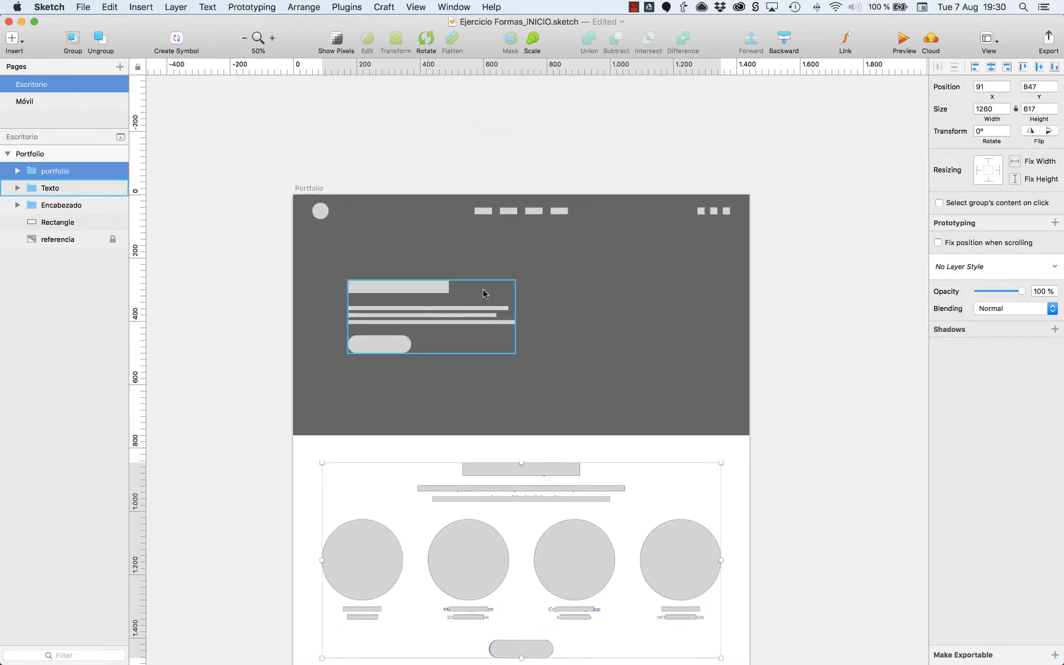
{"action": "left_click", "coordinate": [438, 213]}
{"action": "left_click", "coordinate": [401, 307], "text": "shift"}
{"action": "left_click", "coordinate": [591, 323], "text": "shift"}
{"action": "key", "text": "super+g"}
{"action": "key", "text": "super+r"}
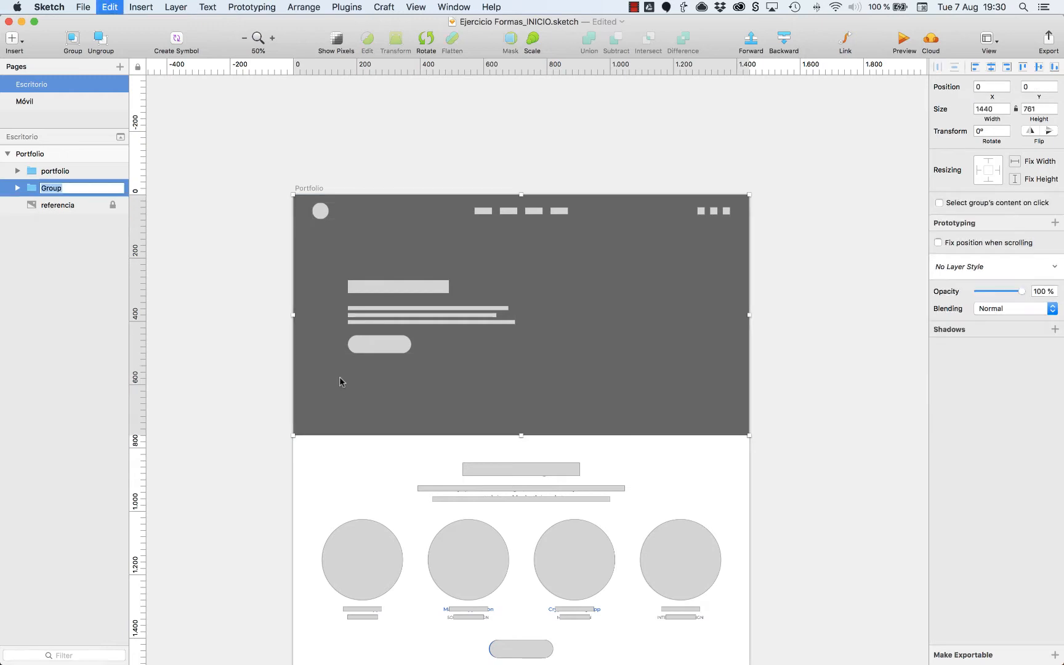
{"action": "type", "text": "inicio"}
{"action": "key", "text": "Return"}
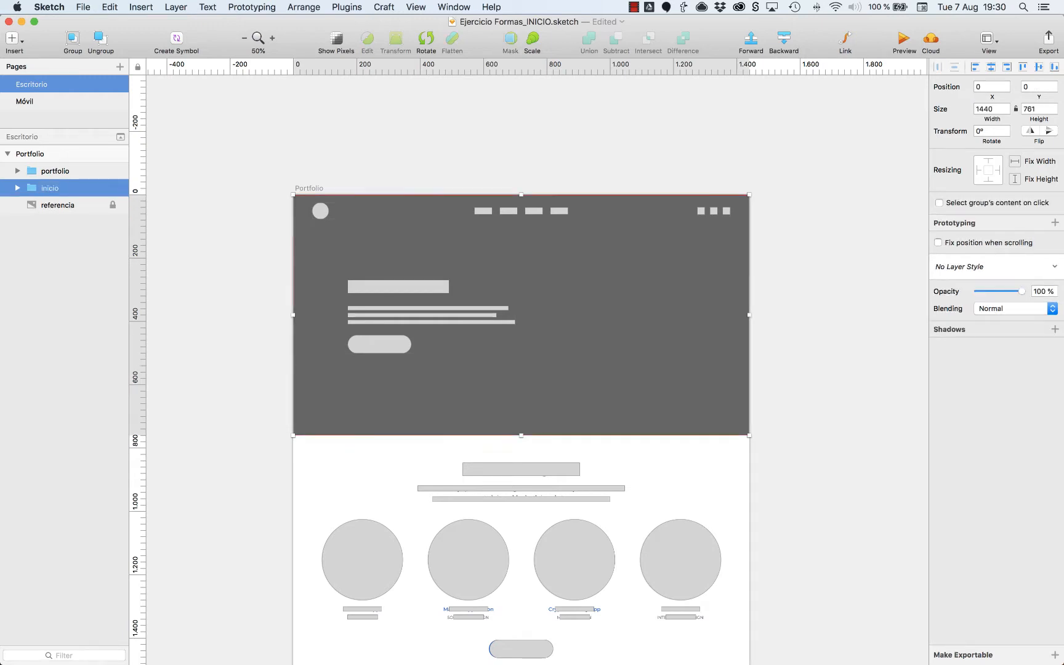
{"action": "key", "text": "alt+super+Up"}
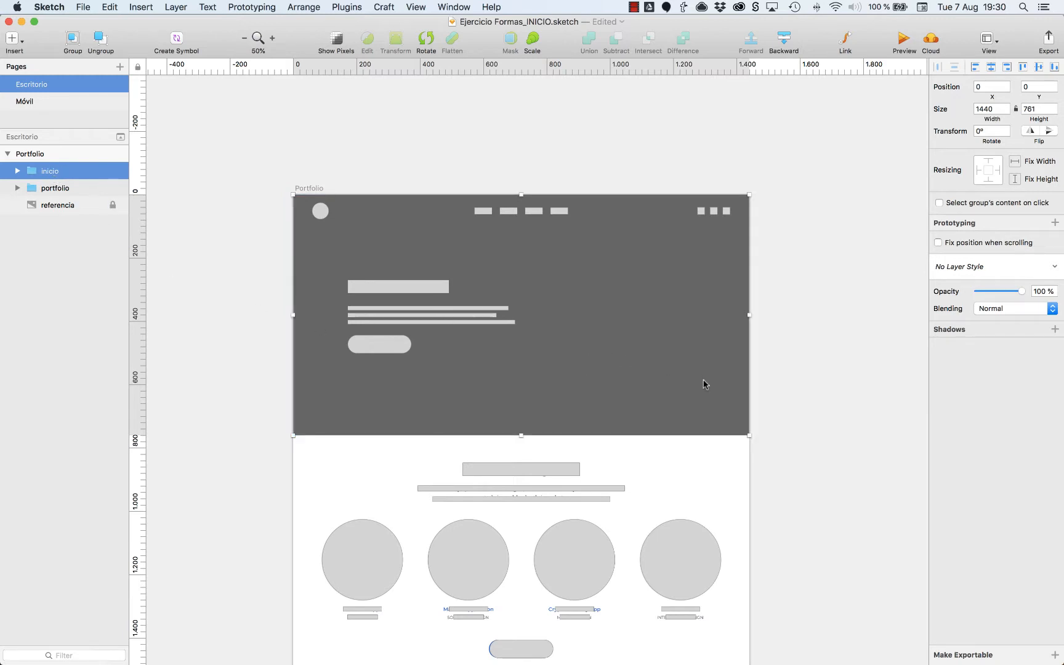
Draw a 1440 × 665 rectangle over the whole About me section and place it beneath the referencia image in the layer order.
{"action": "scroll", "coordinate": [541, 359], "scroll_direction": "down", "scroll_amount": 5}
{"action": "left_click", "coordinate": [534, 349]}
{"action": "left_click", "coordinate": [231, 414]}
{"action": "key", "text": "z"}
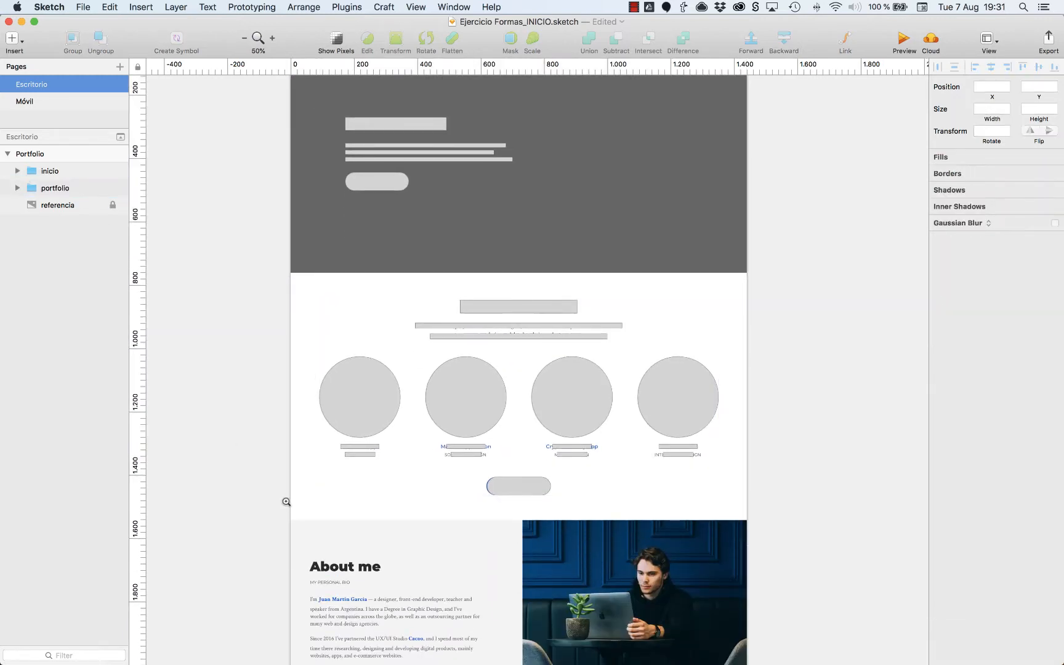
{"action": "left_click_drag", "start_coordinate": [454, 565], "coordinate": [747, 656]}
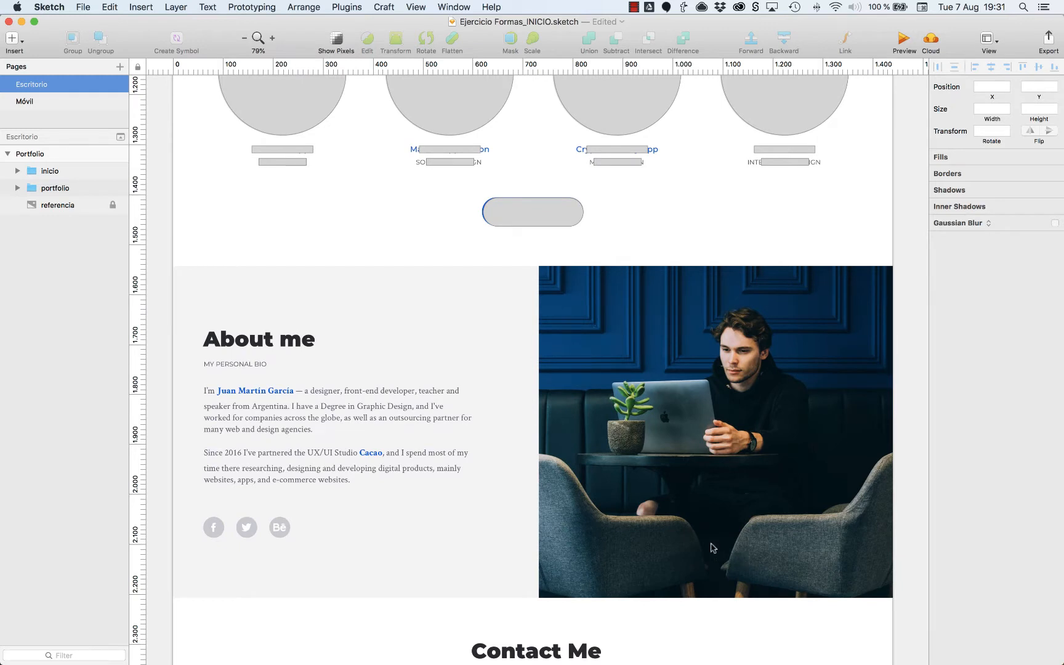
{"action": "key", "text": "r"}
{"action": "left_click_drag", "start_coordinate": [173, 266], "coordinate": [892, 598]}
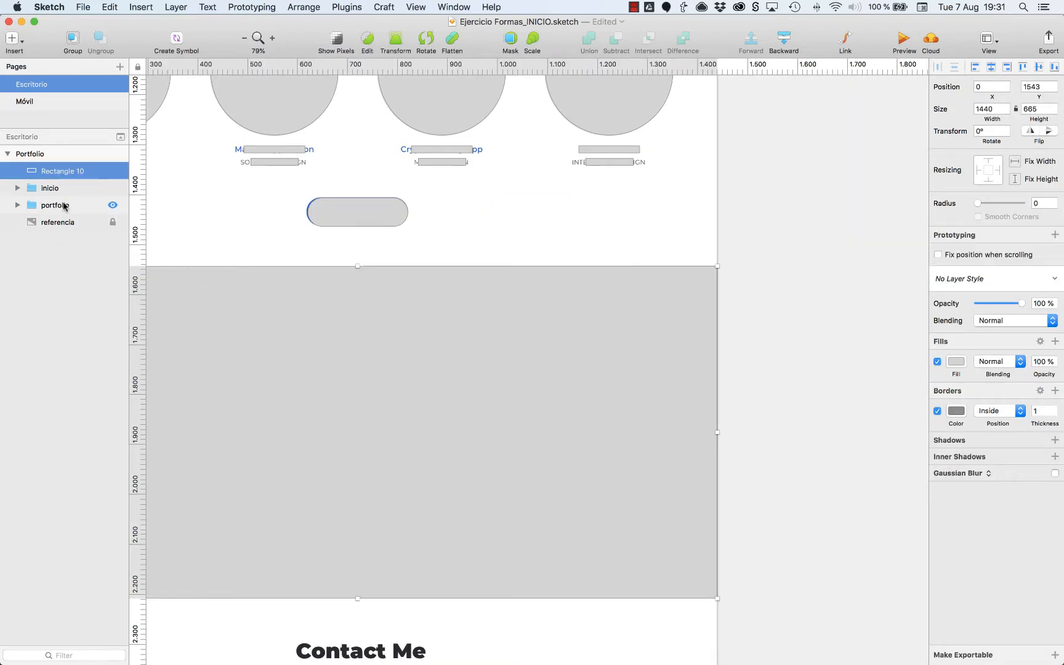
{"action": "left_click_drag", "start_coordinate": [59, 174], "coordinate": [57, 230]}
{"action": "scroll", "coordinate": [772, 210], "scroll_direction": "left", "scroll_amount": 5}
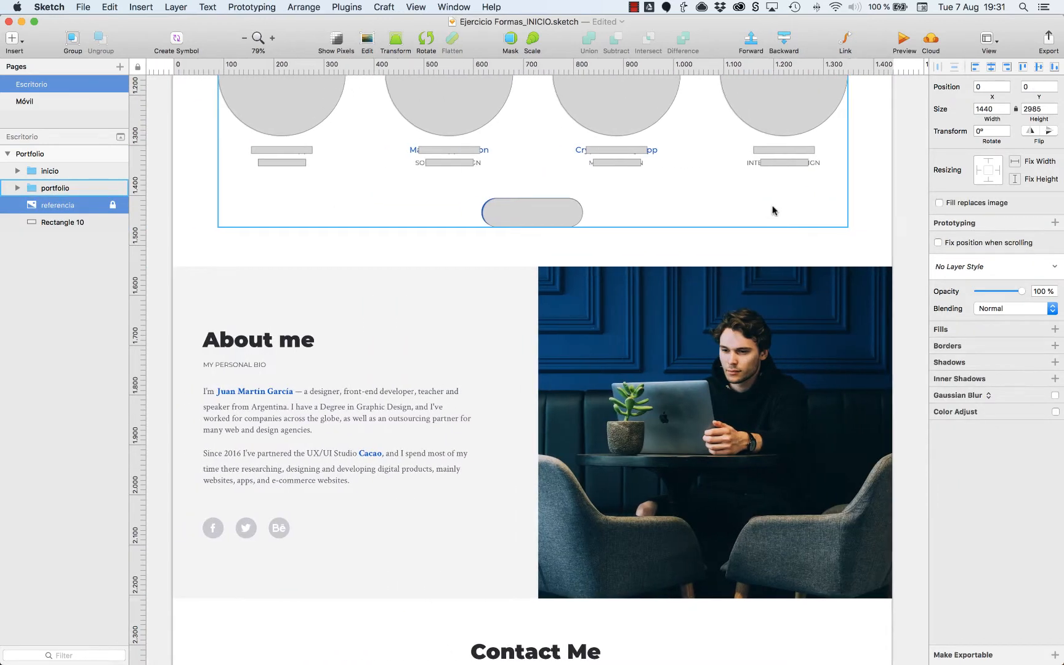
Cover the About me photo with a 708 × 665 rectangle, without a border and filled with dark grey 707070.
{"action": "key", "text": "r"}
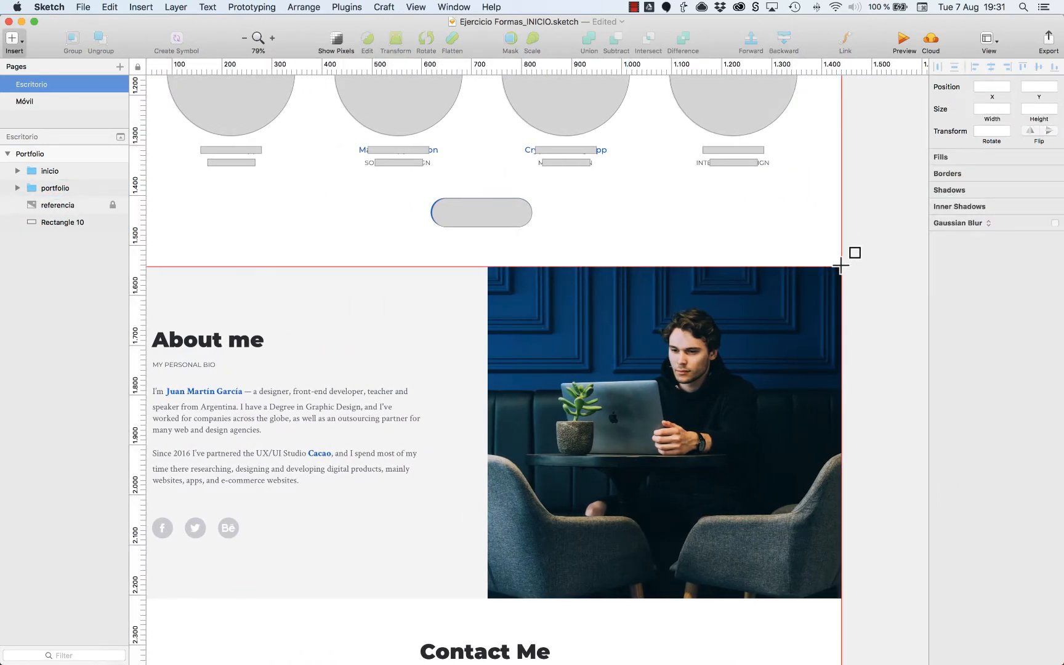
{"action": "left_click_drag", "start_coordinate": [840, 266], "coordinate": [488, 598]}
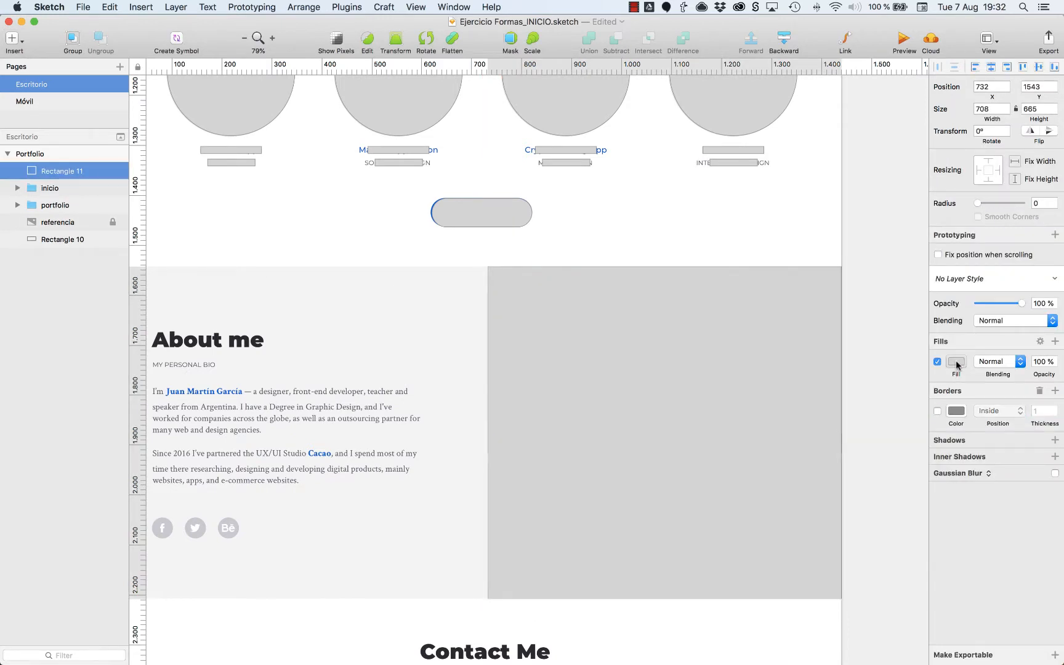
{"action": "left_click", "coordinate": [956, 364]}
{"action": "left_click", "coordinate": [935, 469]}
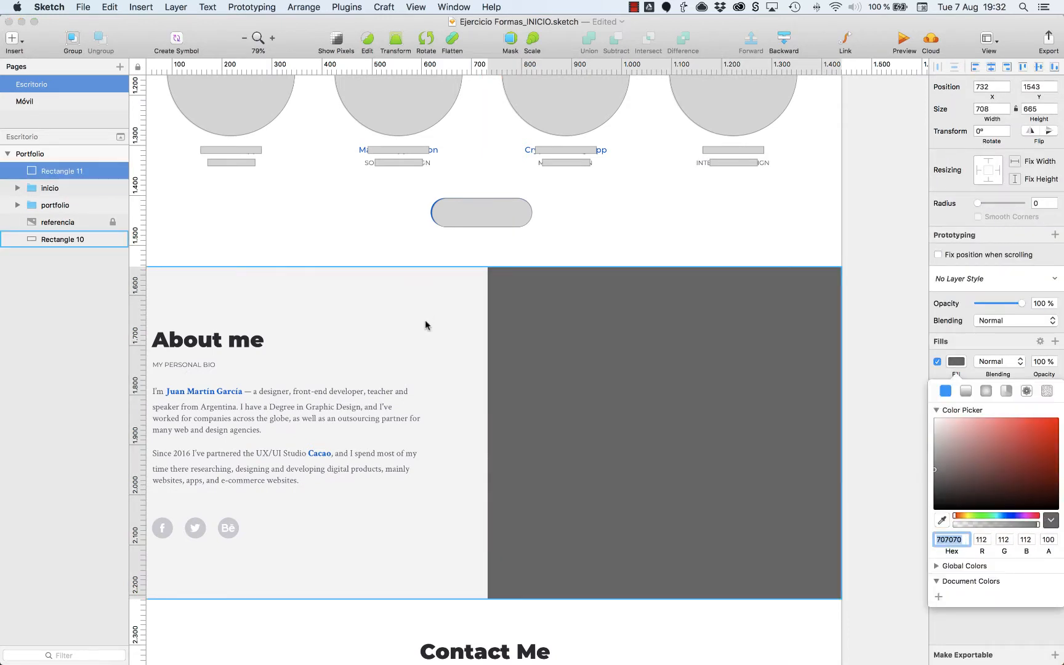
{"action": "left_click", "coordinate": [329, 304]}
Draw a rectangle about 224 × 33 over the About me heading and a thinner one over the MY PERSONAL BIO subtitle.
{"action": "scroll", "coordinate": [368, 276], "scroll_direction": "left", "scroll_amount": 5}
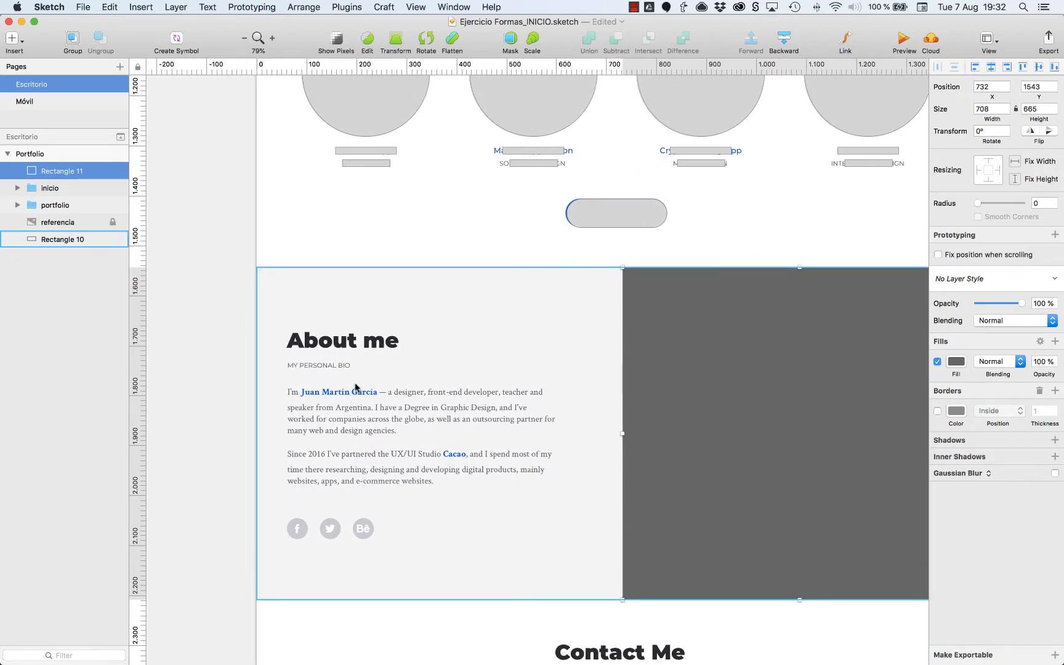
{"action": "scroll", "coordinate": [326, 382], "scroll_direction": "up", "scroll_amount": 5}
{"action": "scroll", "coordinate": [549, 285], "scroll_direction": "down", "scroll_amount": 10}
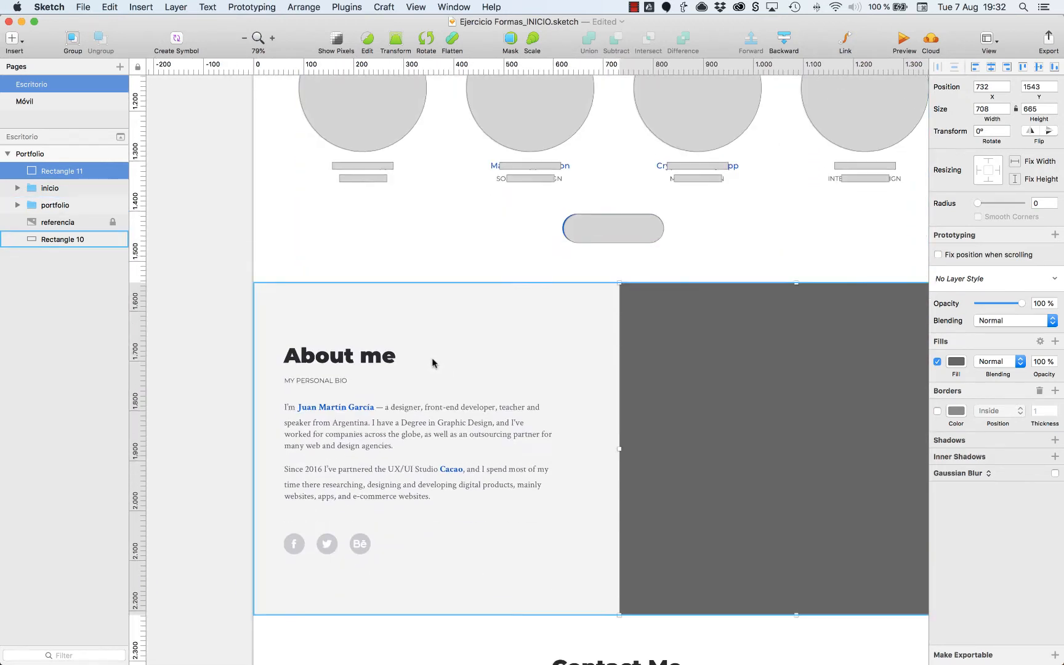
{"action": "key", "text": "z"}
{"action": "left_click_drag", "start_coordinate": [226, 290], "coordinate": [590, 579]}
{"action": "key", "text": "r"}
{"action": "left_click_drag", "start_coordinate": [286, 219], "coordinate": [515, 187]}
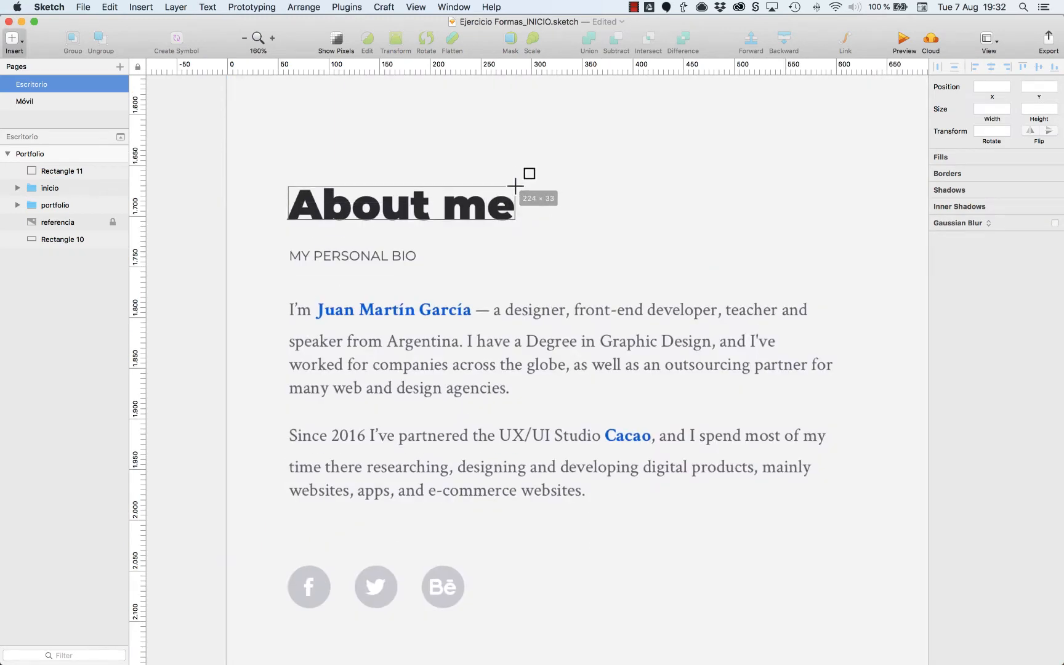
{"action": "key", "text": "r"}
{"action": "left_click_drag", "start_coordinate": [288, 261], "coordinate": [416, 250]}
Draw a bar over the first bio line and duplicate it over the next two, fitting each copy's width and position to its line.
{"action": "key", "text": "r"}
{"action": "left_click_drag", "start_coordinate": [288, 318], "coordinate": [808, 300]}
{"action": "left_click_drag", "start_coordinate": [601, 307], "coordinate": [601, 340]}
{"action": "left_click_drag", "start_coordinate": [806, 343], "coordinate": [778, 356]}
{"action": "left_click_drag", "start_coordinate": [681, 346], "coordinate": [681, 380]}
{"action": "left_click_drag", "start_coordinate": [778, 375], "coordinate": [834, 378]}
{"action": "key", "text": "Up"}
{"action": "key", "text": "Up"}
{"action": "key", "text": "Up"}
{"action": "key", "text": "Up"}
{"action": "key", "text": "Up"}
{"action": "key", "text": "Up"}
{"action": "key", "text": "Up"}
{"action": "key", "text": "Up"}
Duplicate the third bar over the first paragraph's last line and shorten it to that line's length.
{"action": "left_click", "coordinate": [746, 343], "text": "shift"}
{"action": "left_click", "coordinate": [524, 371]}
{"action": "left_click_drag", "start_coordinate": [519, 370], "coordinate": [519, 397]}
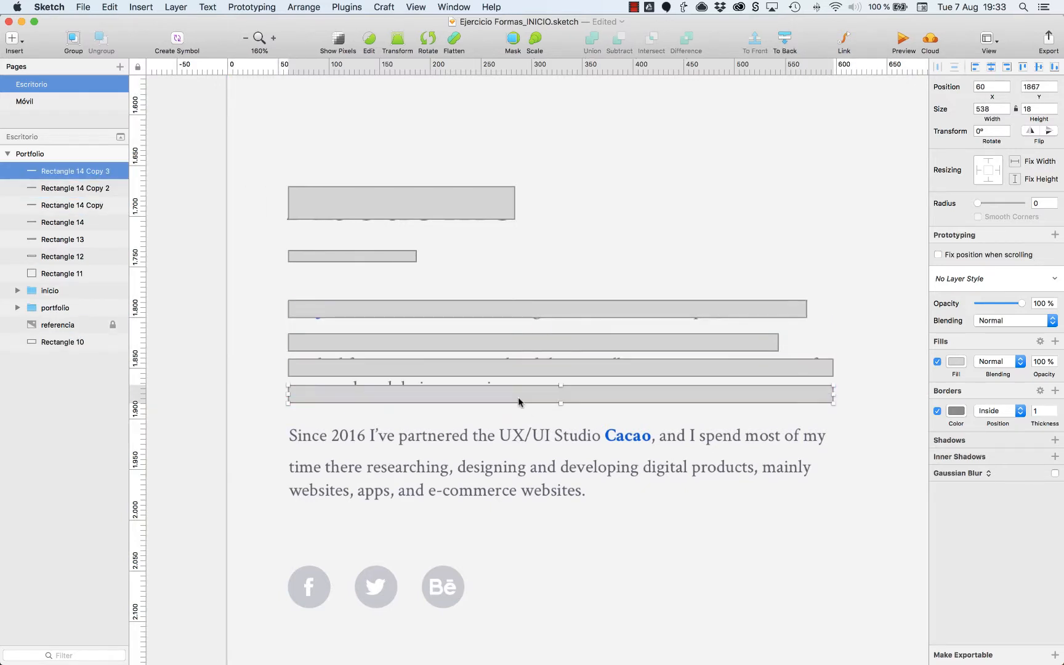
{"action": "left_click_drag", "start_coordinate": [834, 395], "coordinate": [510, 432]}
Duplicate the four paragraph bars over the second bio paragraph and delete the surplus fourth copy.
{"action": "left_click", "coordinate": [519, 369], "text": "shift"}
{"action": "left_click", "coordinate": [519, 343], "text": "shift"}
{"action": "left_click", "coordinate": [519, 310], "text": "shift"}
{"action": "left_click_drag", "start_coordinate": [519, 311], "coordinate": [519, 437]}
{"action": "left_click", "coordinate": [323, 521]}
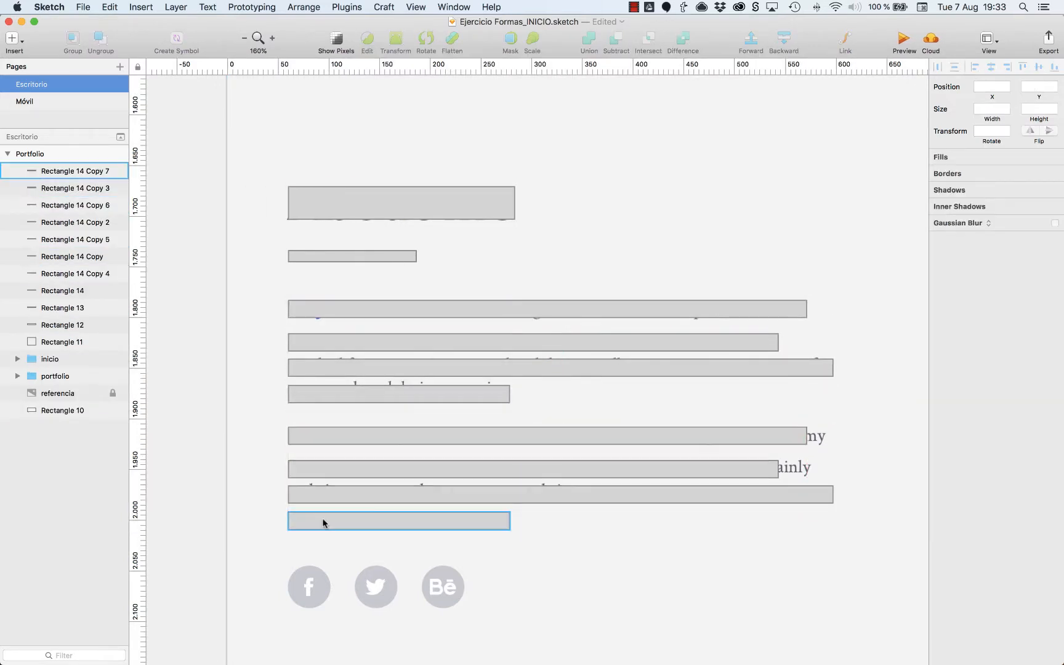
{"action": "key", "text": "Delete"}
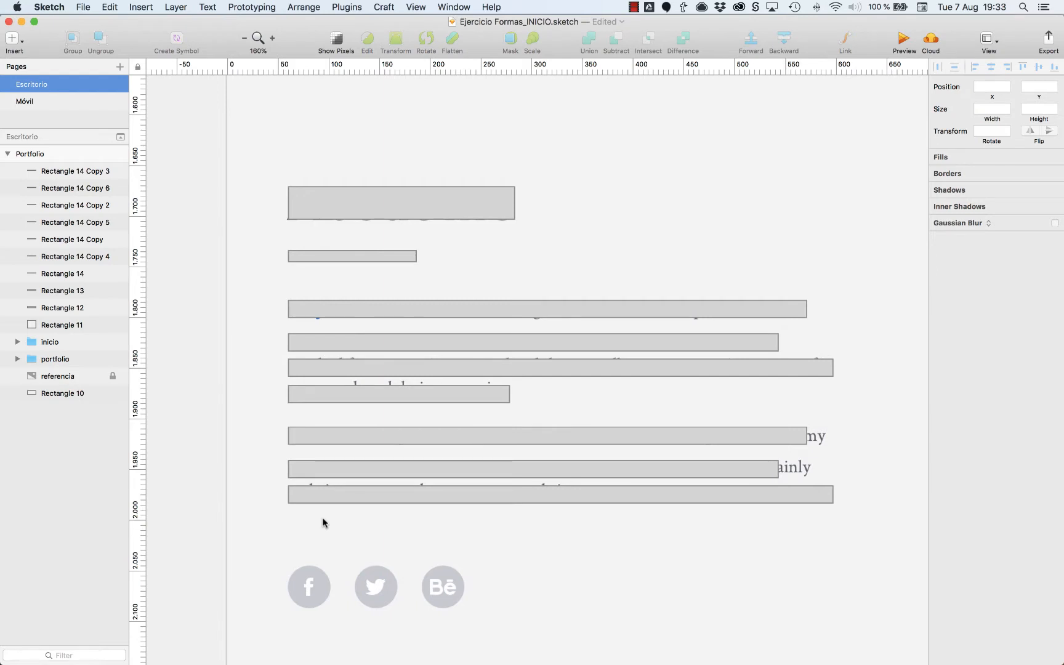
Draw a 42 × 42 circle over the first social icon, duplicate it over the other two, and nudge the copies to align with the icons.
{"action": "key", "text": "o"}
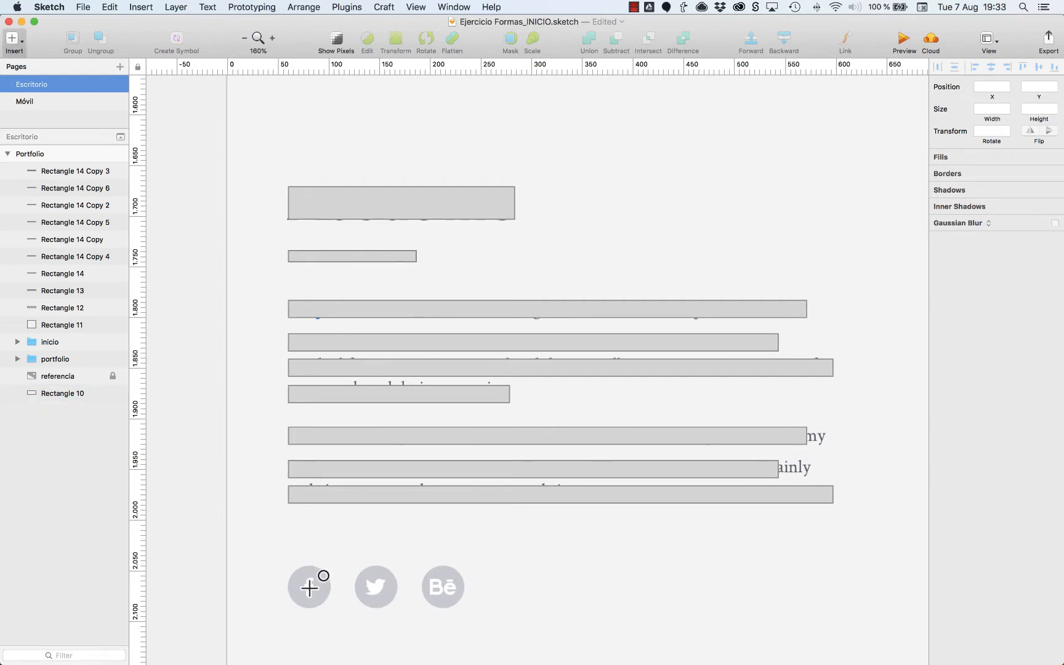
{"action": "left_click_drag", "start_coordinate": [309, 587], "coordinate": [444, 585]}
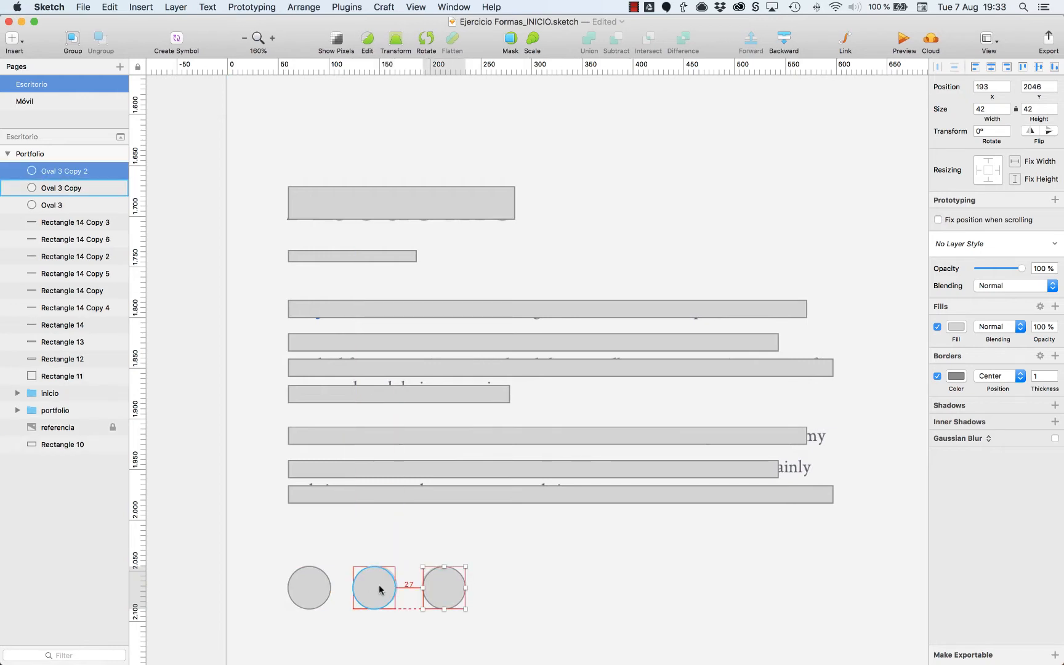
{"action": "left_click", "coordinate": [324, 588]}
{"action": "left_click", "coordinate": [374, 590]}
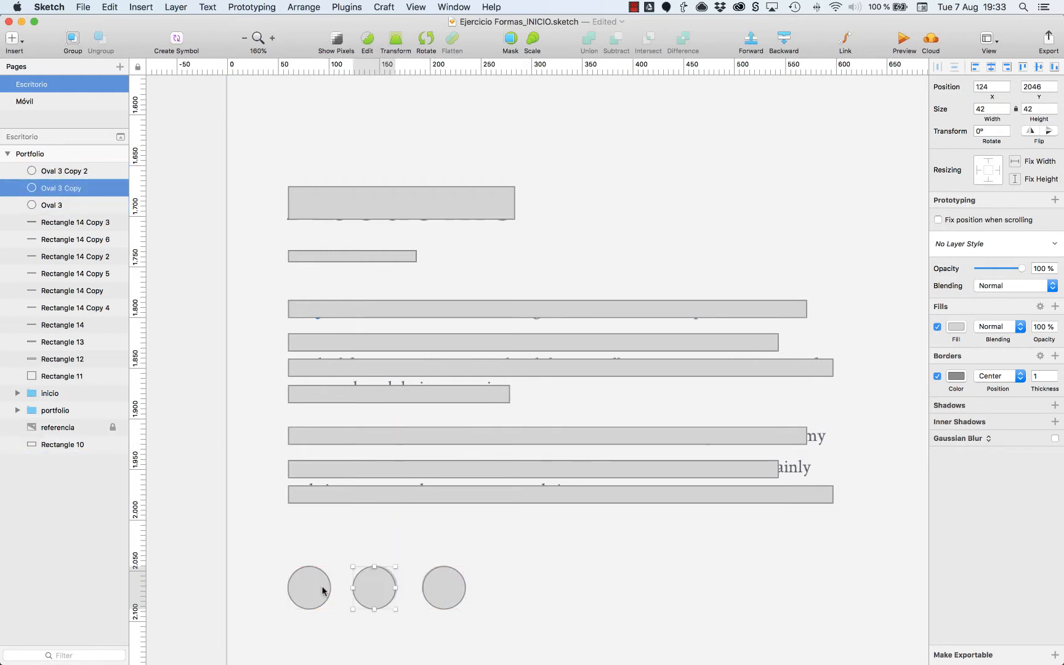
{"action": "key", "text": "Right"}
{"action": "key", "text": "Right"}
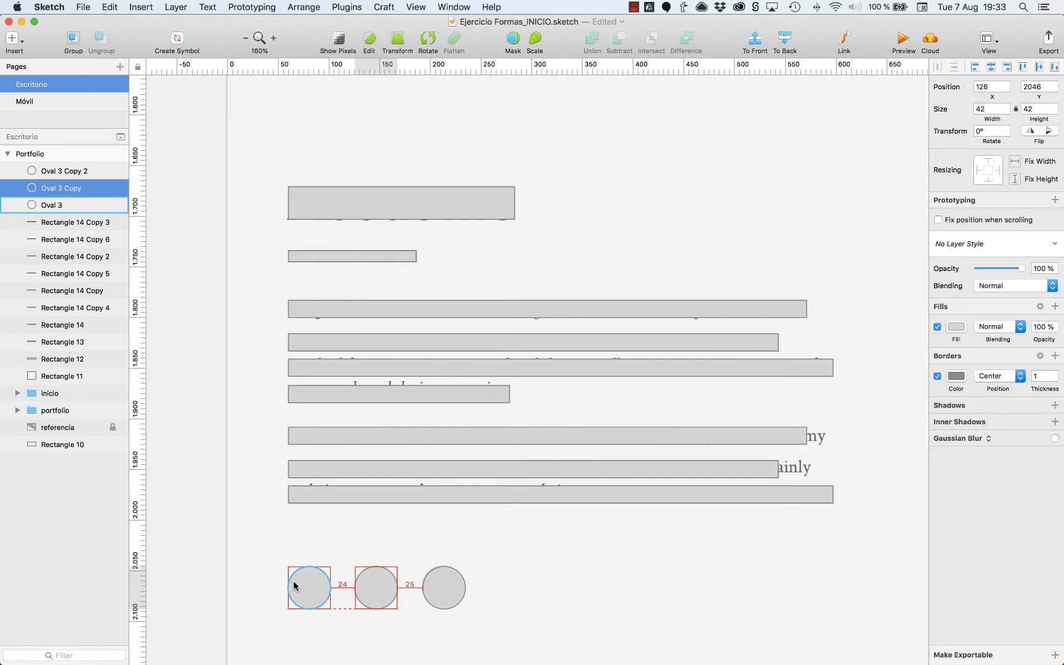
{"action": "left_click", "coordinate": [442, 585]}
Move the About me background rectangle above referencia but behind the section's other shapes, remove its border and fill it with ECECEC.
{"action": "key", "text": "super+0"}
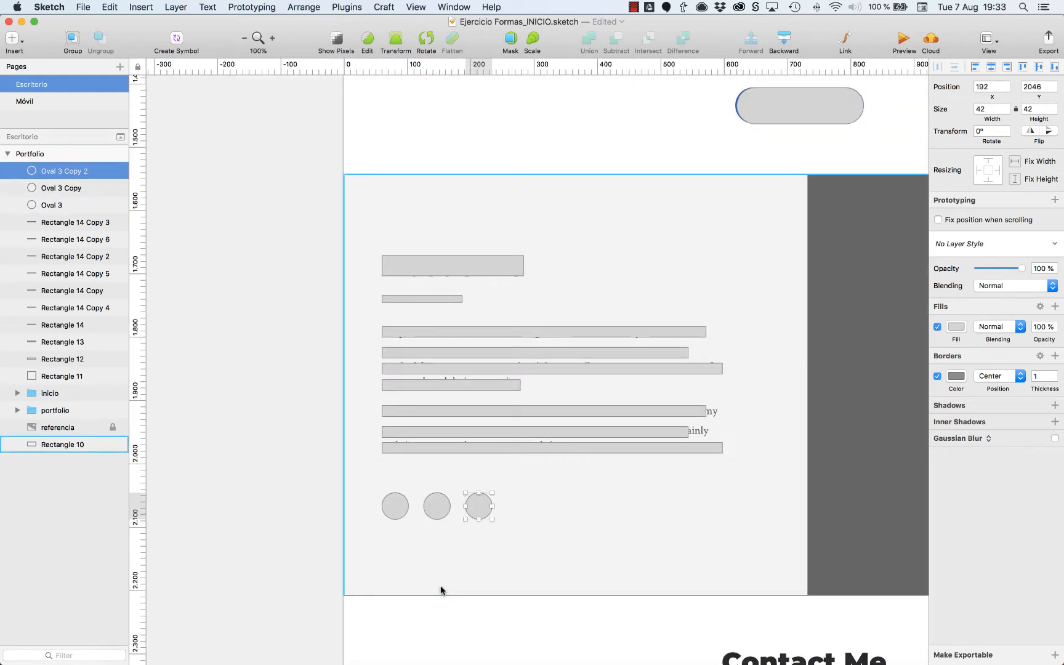
{"action": "scroll", "coordinate": [441, 585], "scroll_direction": "right", "scroll_amount": 5}
{"action": "left_click", "coordinate": [70, 444]}
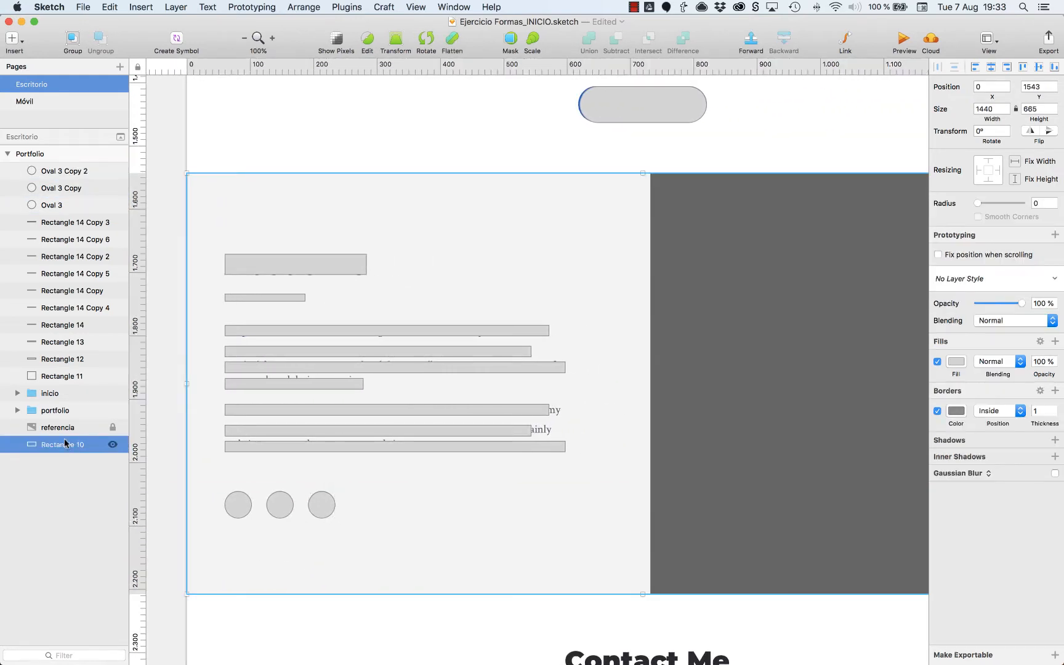
{"action": "left_click_drag", "start_coordinate": [64, 438], "coordinate": [61, 386]}
{"action": "key", "text": "super+minus"}
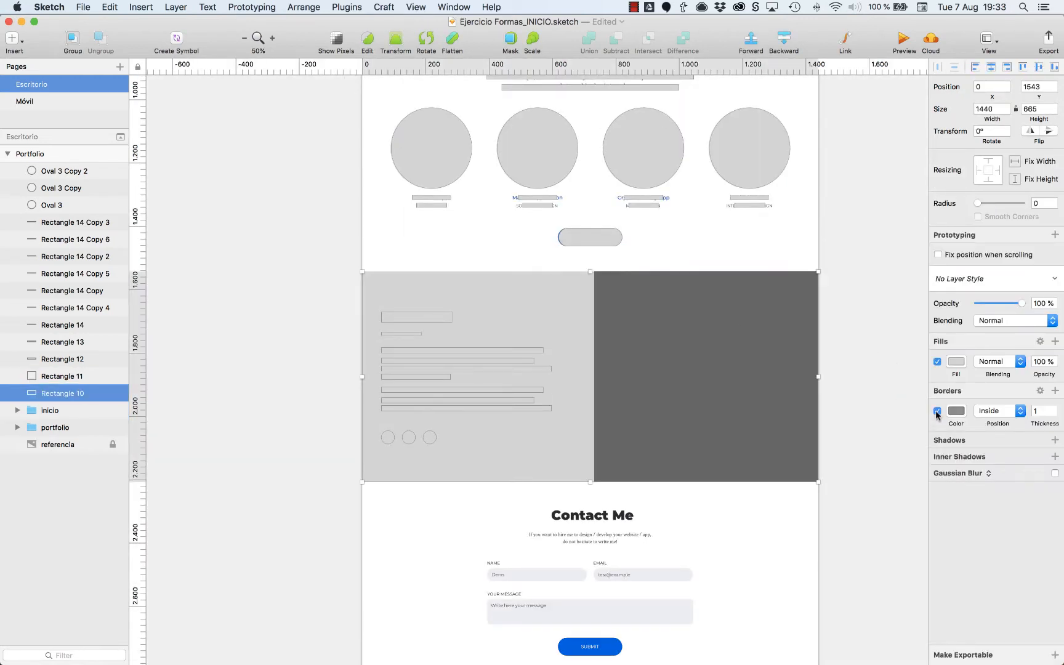
{"action": "left_click", "coordinate": [937, 411]}
{"action": "left_click", "coordinate": [955, 363]}
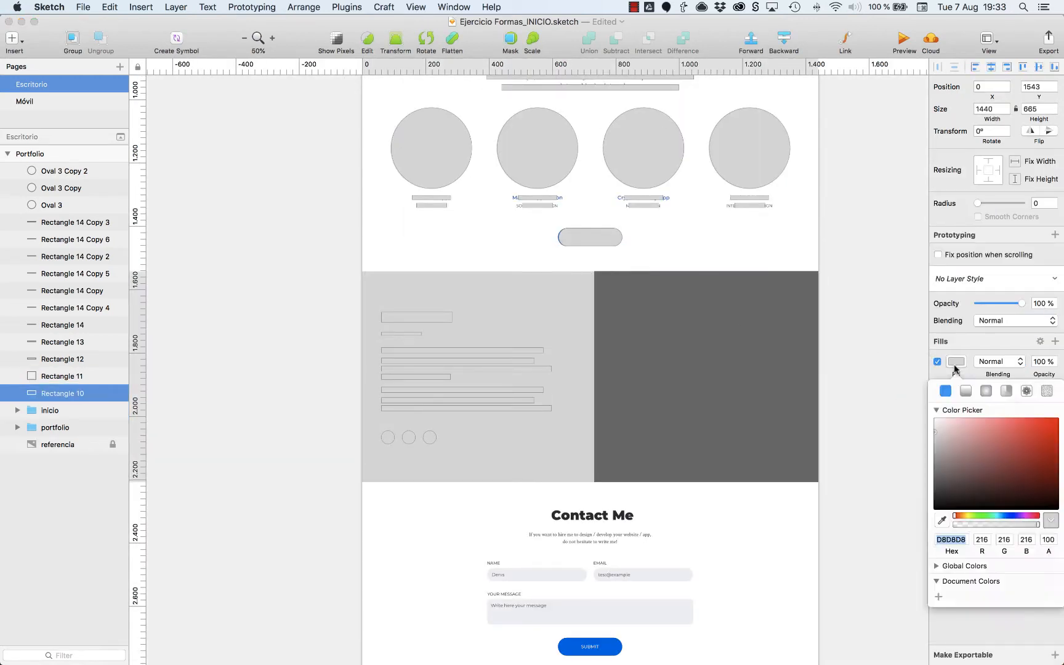
{"action": "left_click", "coordinate": [934, 426]}
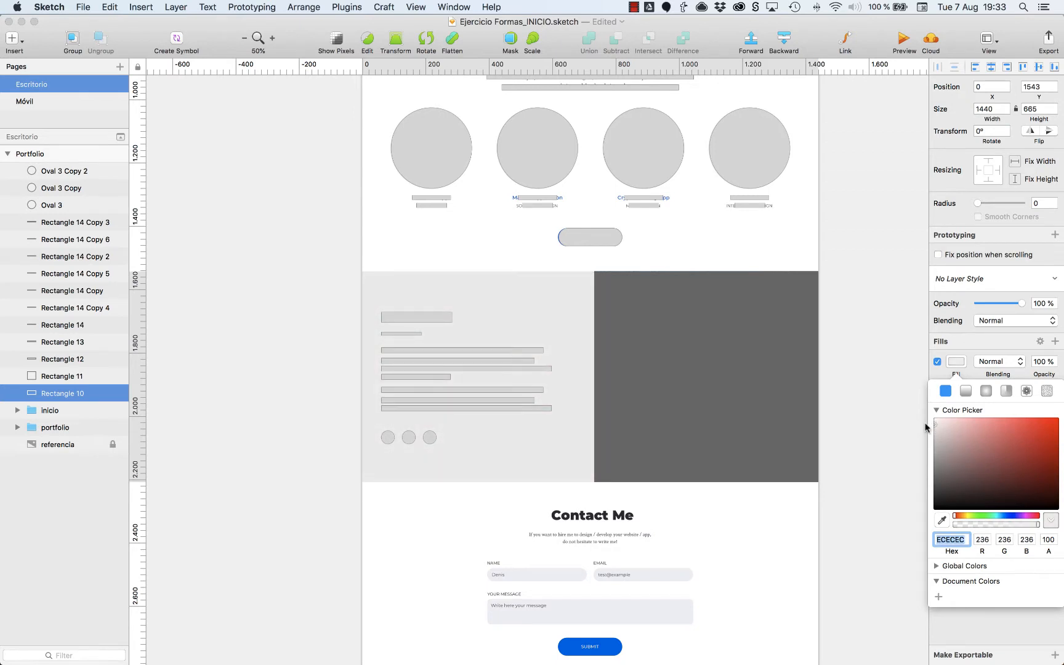
Group all the About me section shapes, name the group about us, and move it below portfolio in the layer order.
{"action": "left_click", "coordinate": [50, 177]}
{"action": "key", "text": "super+g"}
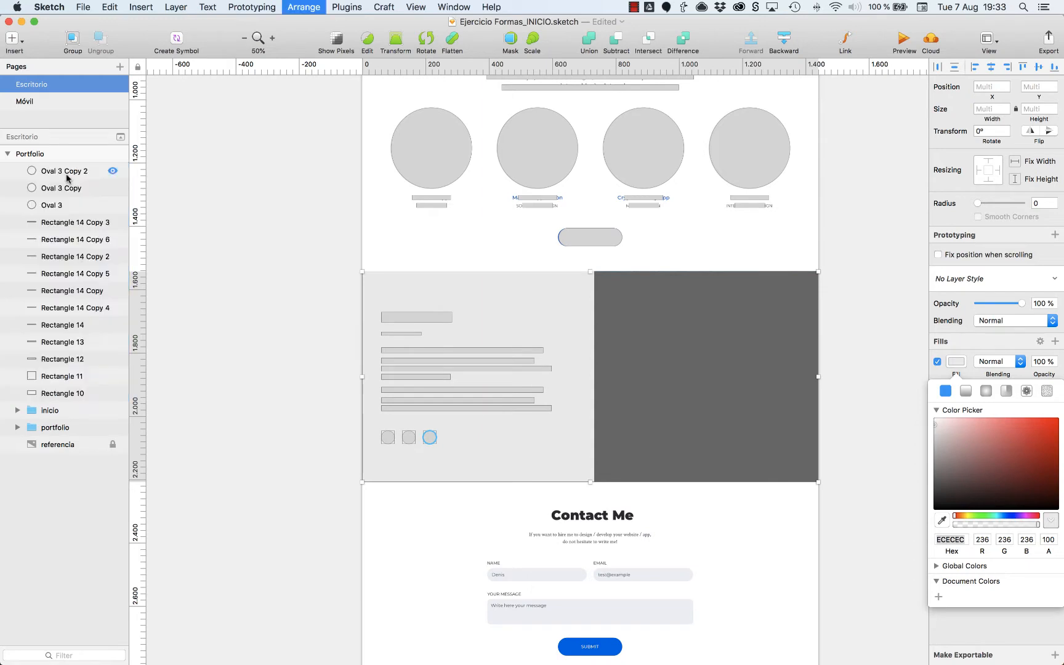
{"action": "double_click", "coordinate": [66, 178]}
{"action": "type", "text": "about "}
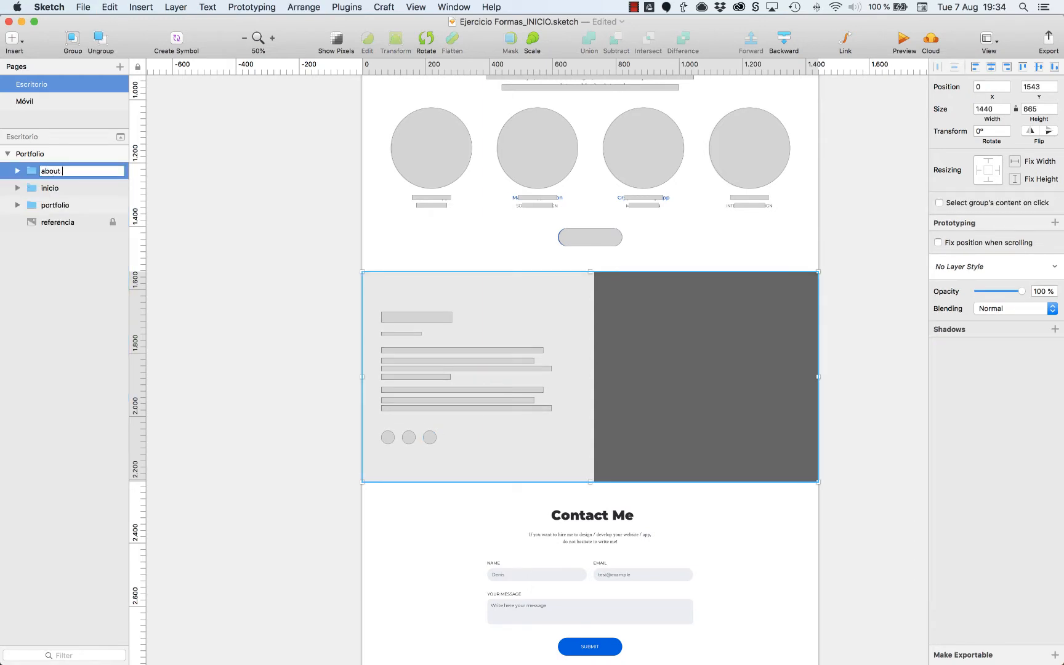
{"action": "type", "text": "us"}
{"action": "key", "text": "Return"}
{"action": "key", "text": "alt+super+Down"}
{"action": "key", "text": "alt+super+Down"}
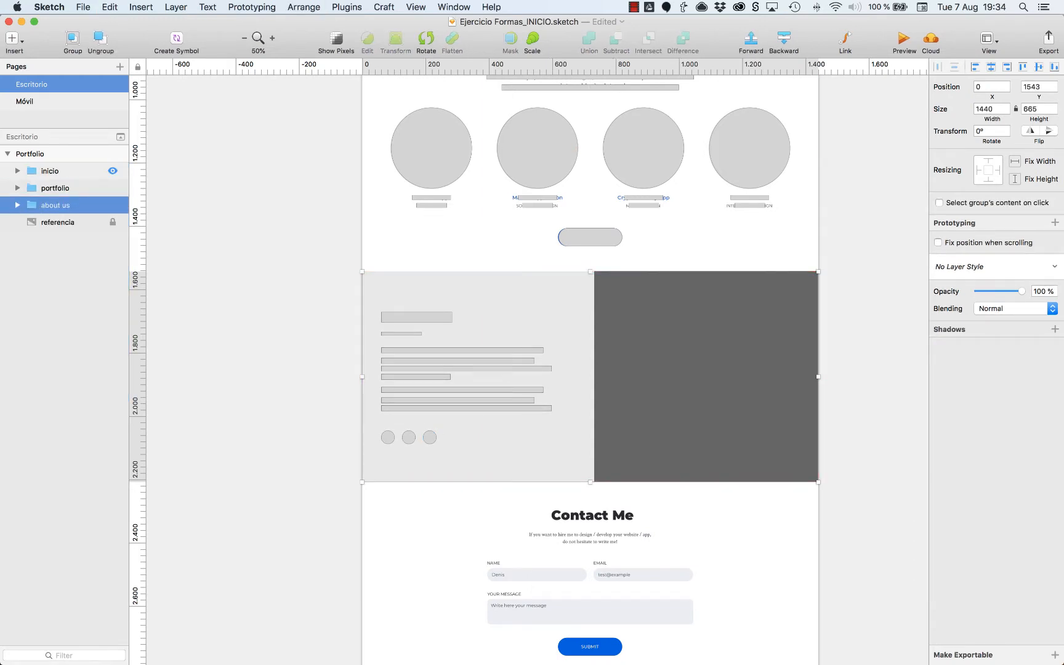
{"action": "left_click", "coordinate": [840, 262]}
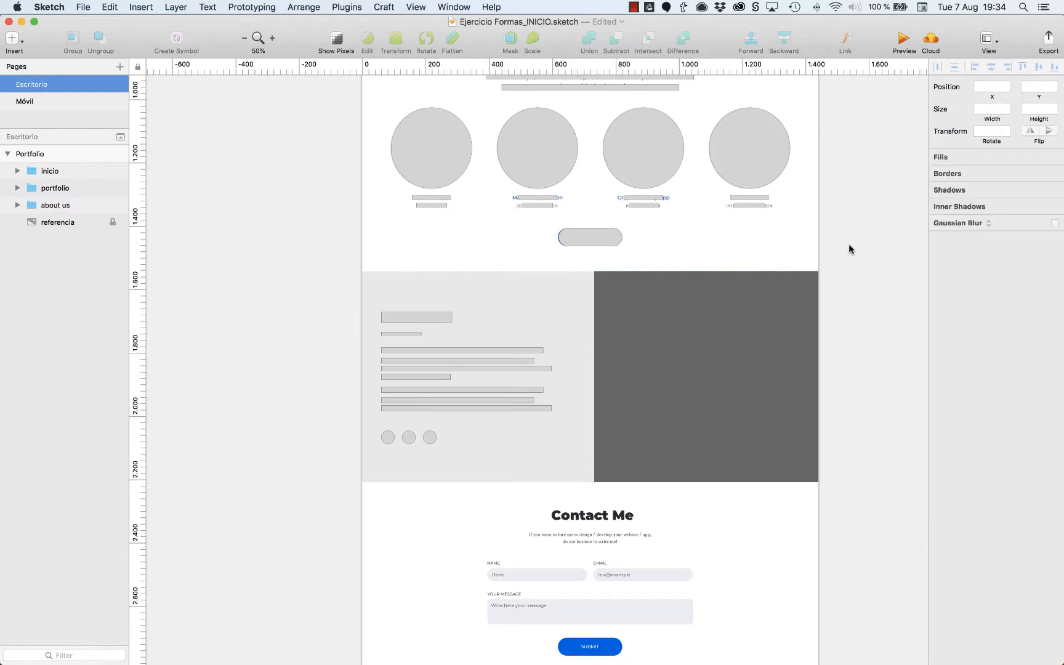
Copy the portfolio title group over the Contact Me heading and text, and centre it horizontally on the artboard.
{"action": "scroll", "coordinate": [657, 489], "scroll_direction": "down", "scroll_amount": 4}
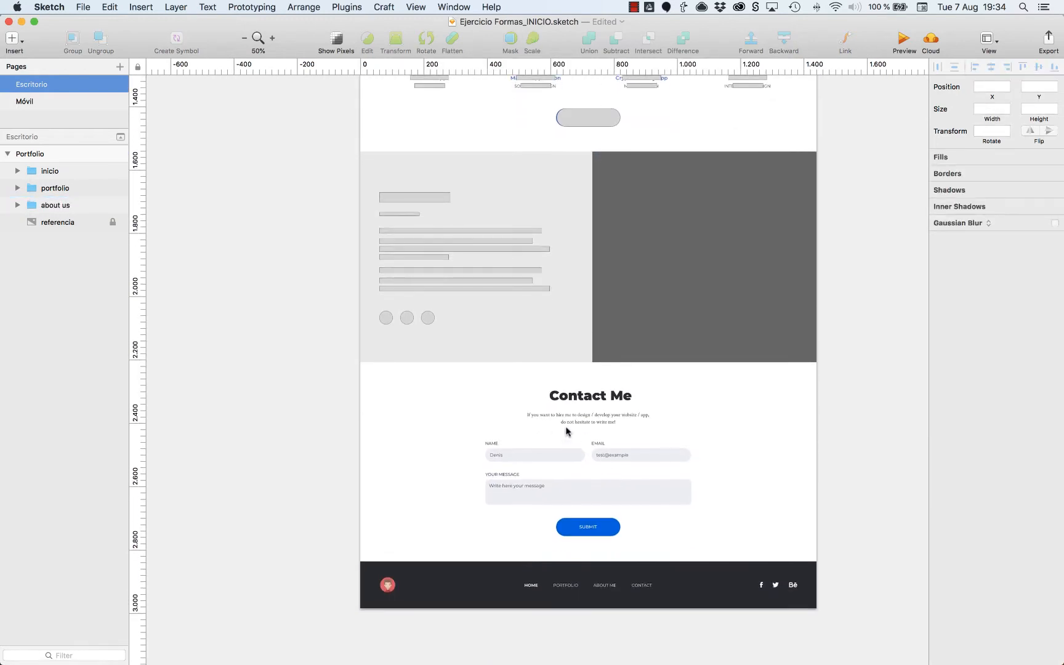
{"action": "scroll", "coordinate": [548, 435], "scroll_direction": "up", "scroll_amount": 10}
{"action": "double_click", "coordinate": [590, 250]}
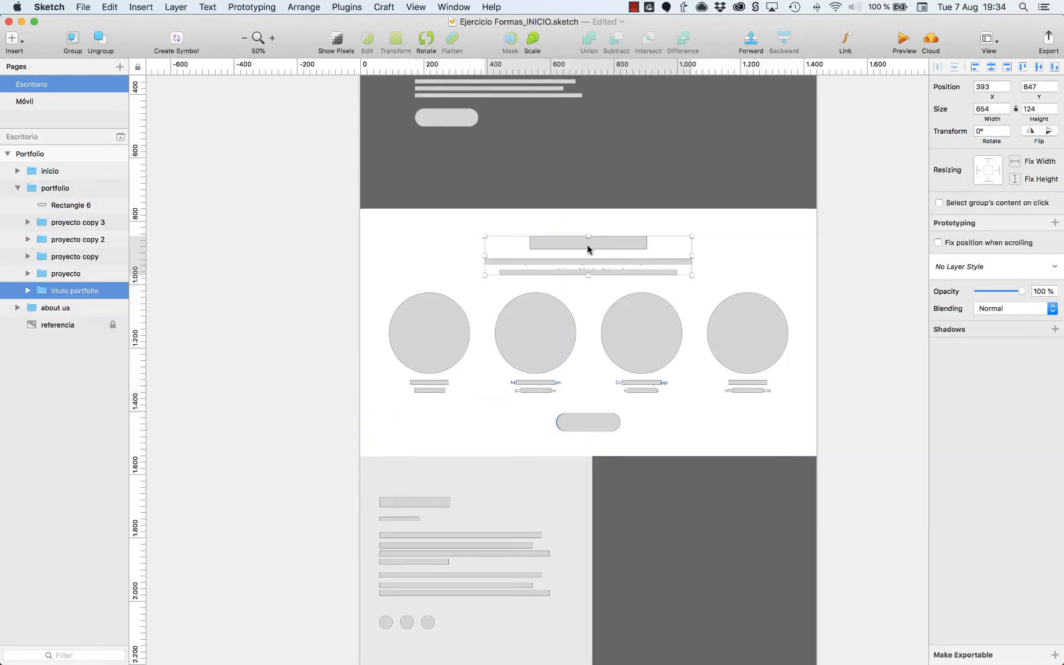
{"action": "left_click", "coordinate": [870, 259]}
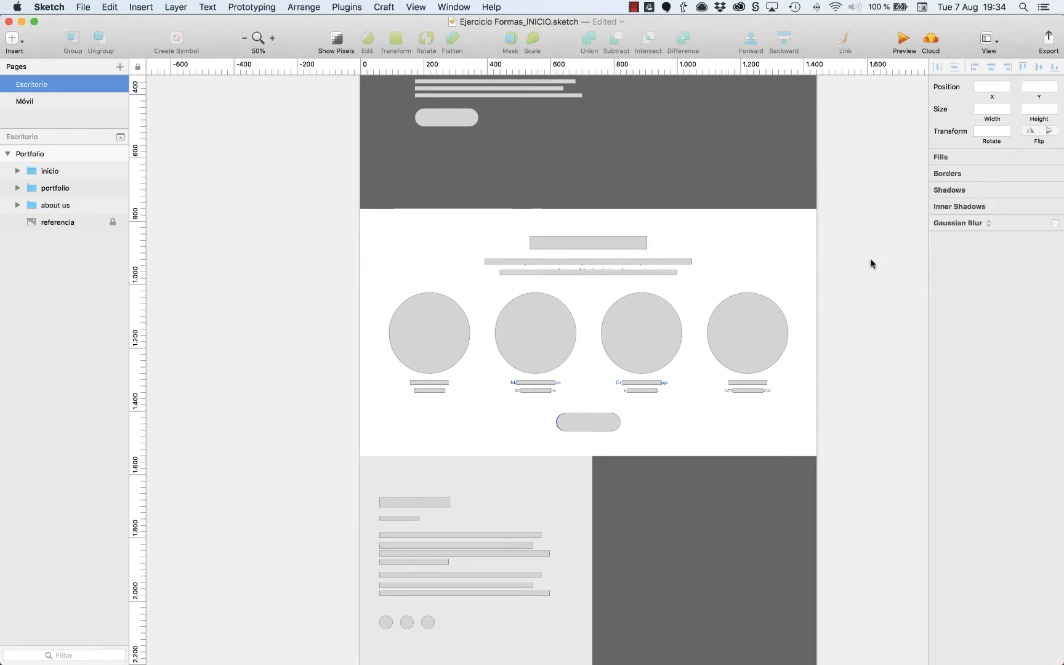
{"action": "scroll", "coordinate": [869, 259], "scroll_direction": "down", "scroll_amount": 5}
{"action": "scroll", "coordinate": [868, 260], "scroll_direction": "down", "scroll_amount": 1}
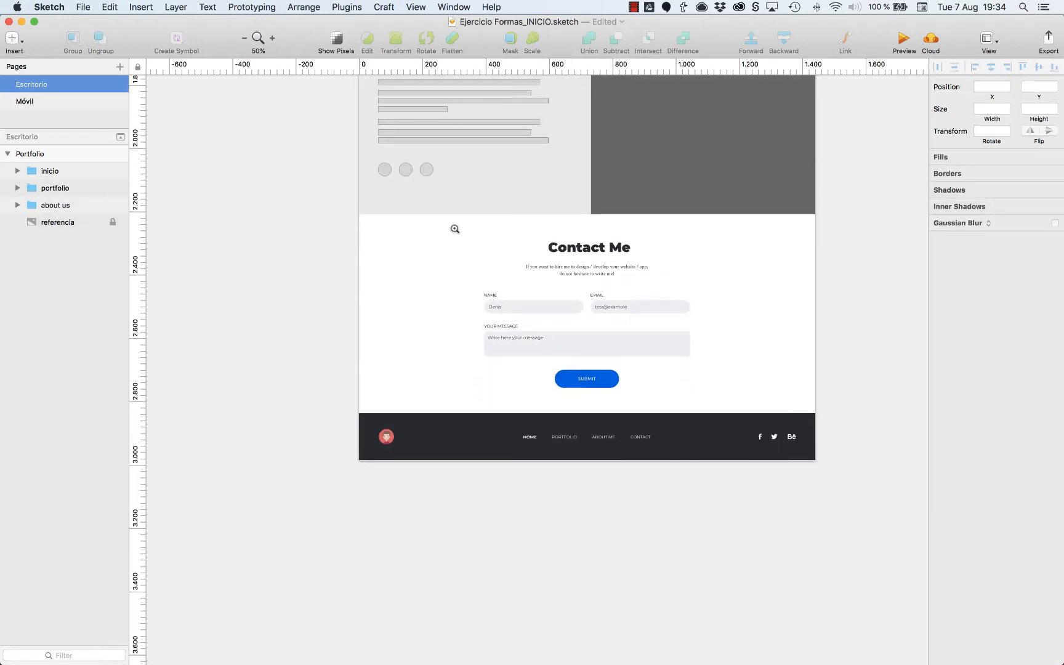
{"action": "left_click_drag", "start_coordinate": [635, 360], "coordinate": [830, 448]}
{"action": "left_click_drag", "start_coordinate": [591, 280], "coordinate": [734, 394]}
{"action": "left_click", "coordinate": [580, 188]}
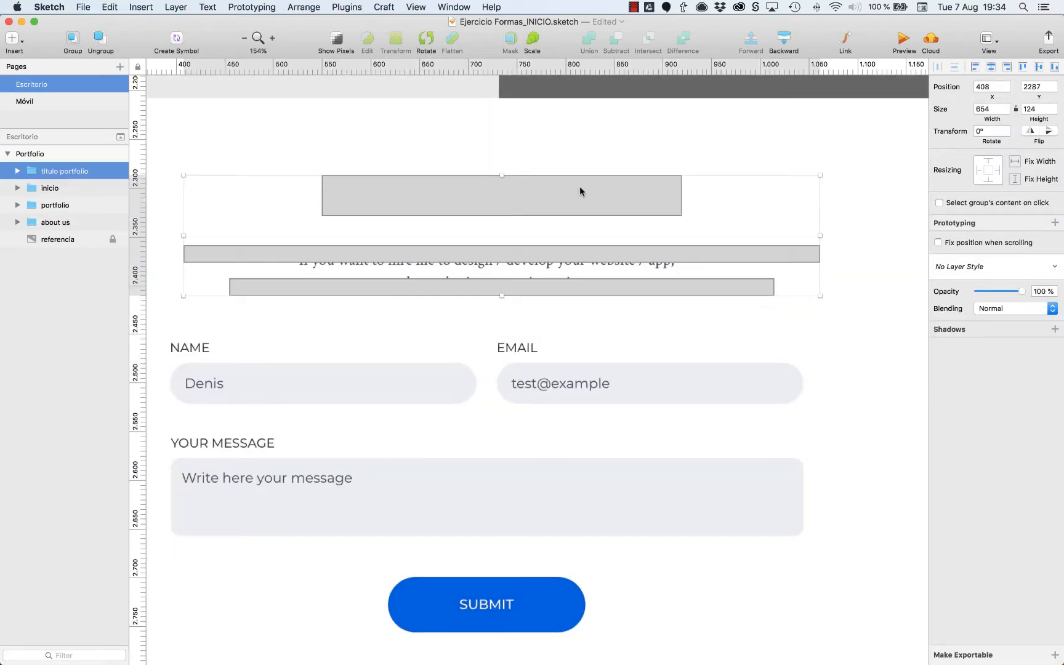
{"action": "left_click", "coordinate": [990, 66]}
{"action": "key", "text": "XF86AudioMute"}
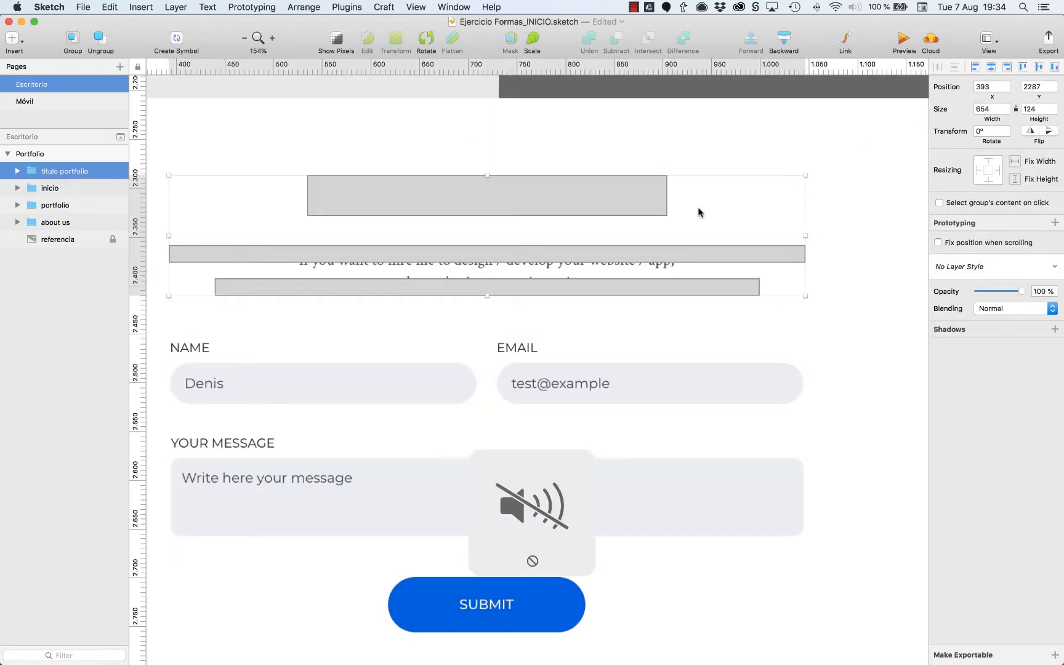
{"action": "left_click", "coordinate": [699, 212]}
Draw a 315 × 42 rectangle over the Name input field and round its corners to a radius of 21.
{"action": "scroll", "coordinate": [677, 258], "scroll_direction": "left", "scroll_amount": 5}
{"action": "key", "text": "r"}
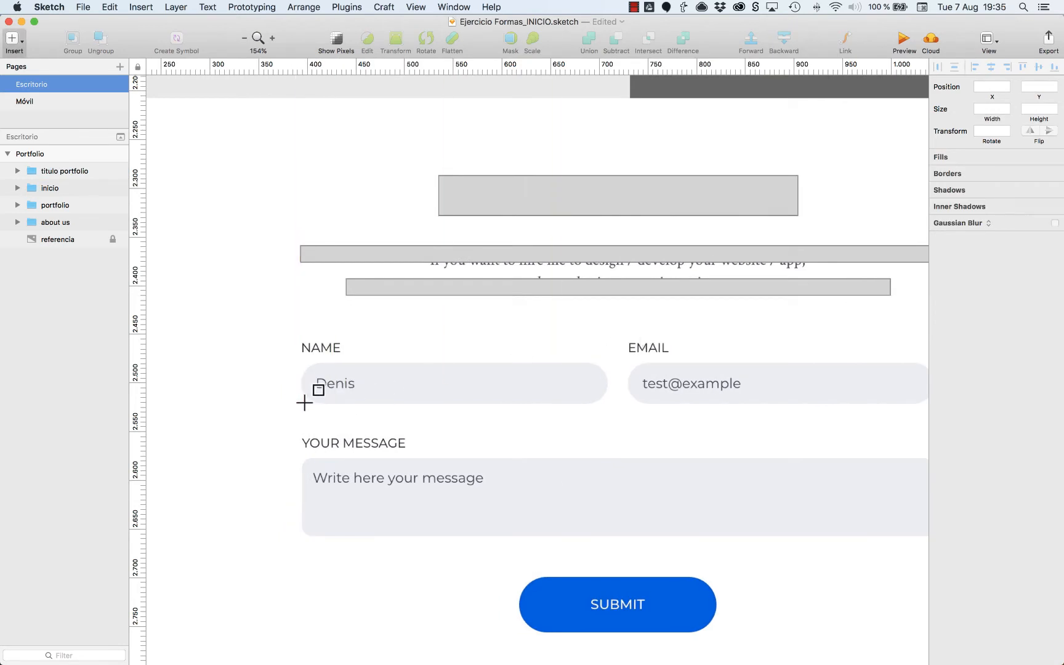
{"action": "left_click_drag", "start_coordinate": [301, 402], "coordinate": [607, 363]}
{"action": "key", "text": "super+Down"}
{"action": "key", "text": "super+Down"}
{"action": "left_click_drag", "start_coordinate": [977, 204], "coordinate": [1025, 205]}
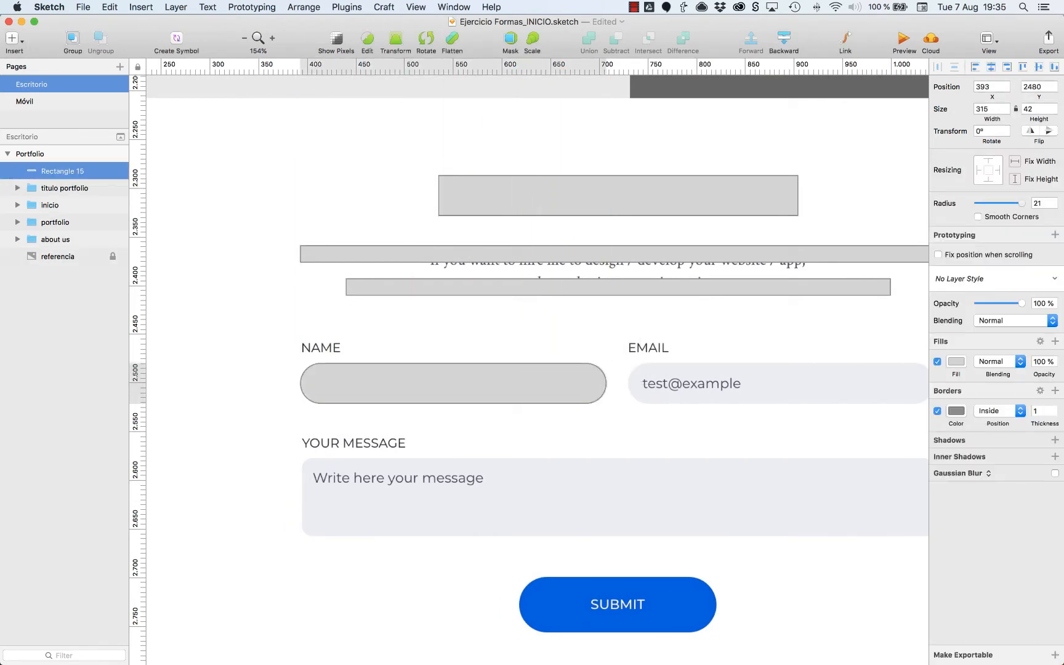
Draw an 87 × 12 bar over the NAME label, group it with the rounded field shape and name the group campo.
{"action": "scroll", "coordinate": [582, 388], "scroll_direction": "right", "scroll_amount": 1}
{"action": "scroll", "coordinate": [590, 378], "scroll_direction": "right", "scroll_amount": 5}
{"action": "scroll", "coordinate": [348, 388], "scroll_direction": "left", "scroll_amount": 6}
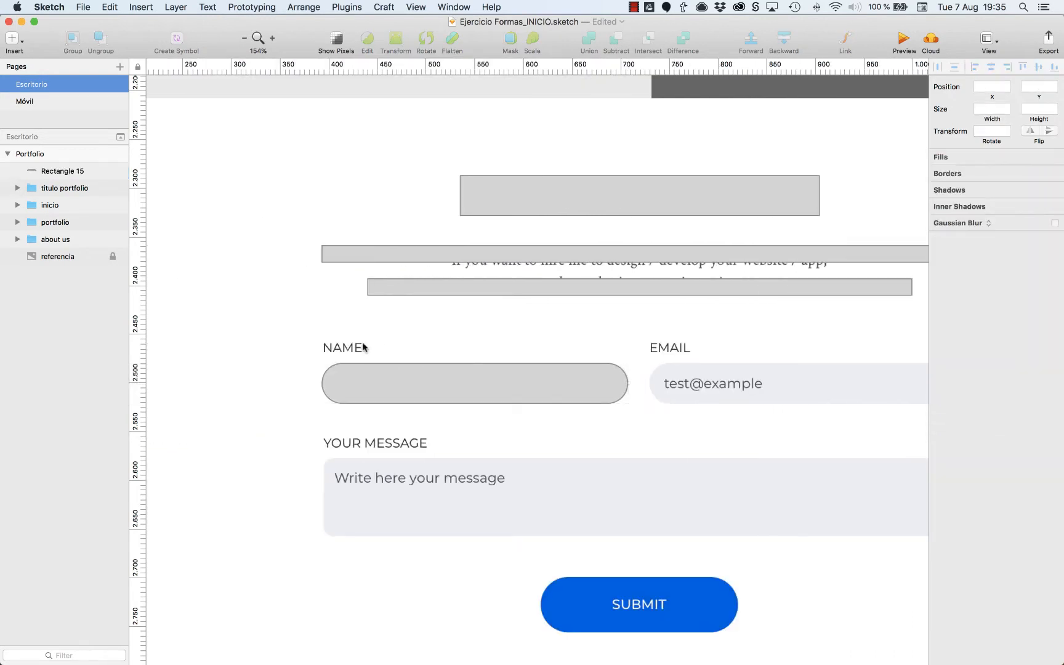
{"action": "key", "text": "r"}
{"action": "left_click_drag", "start_coordinate": [323, 349], "coordinate": [407, 339]}
{"action": "left_click", "coordinate": [49, 188], "text": "shift"}
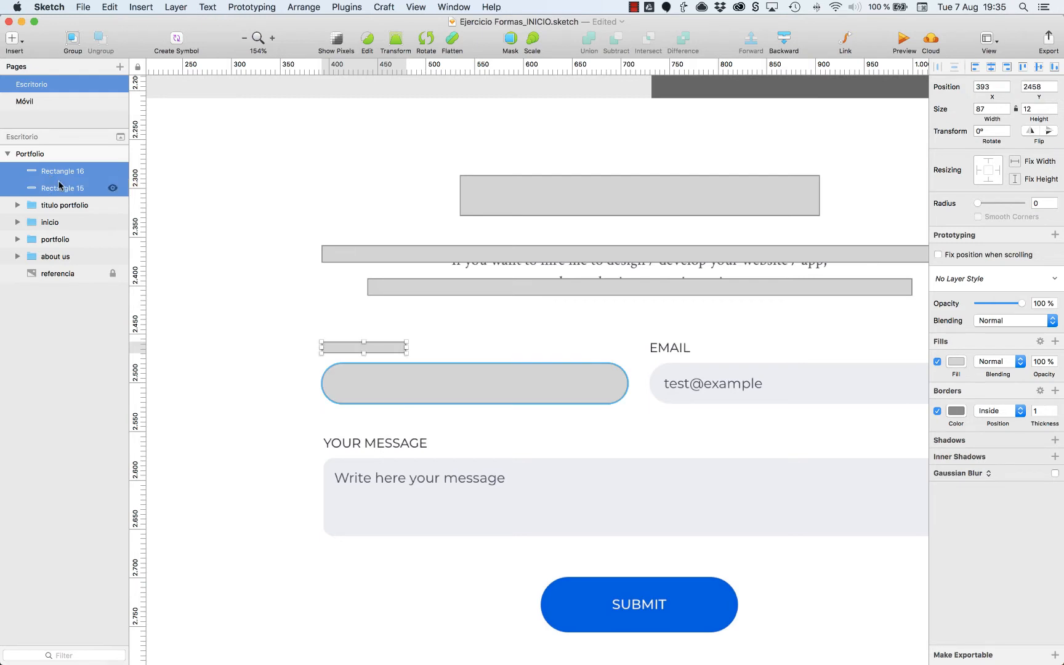
{"action": "key", "text": "super+g"}
{"action": "key", "text": "super+r"}
{"action": "type", "text": "campo"}
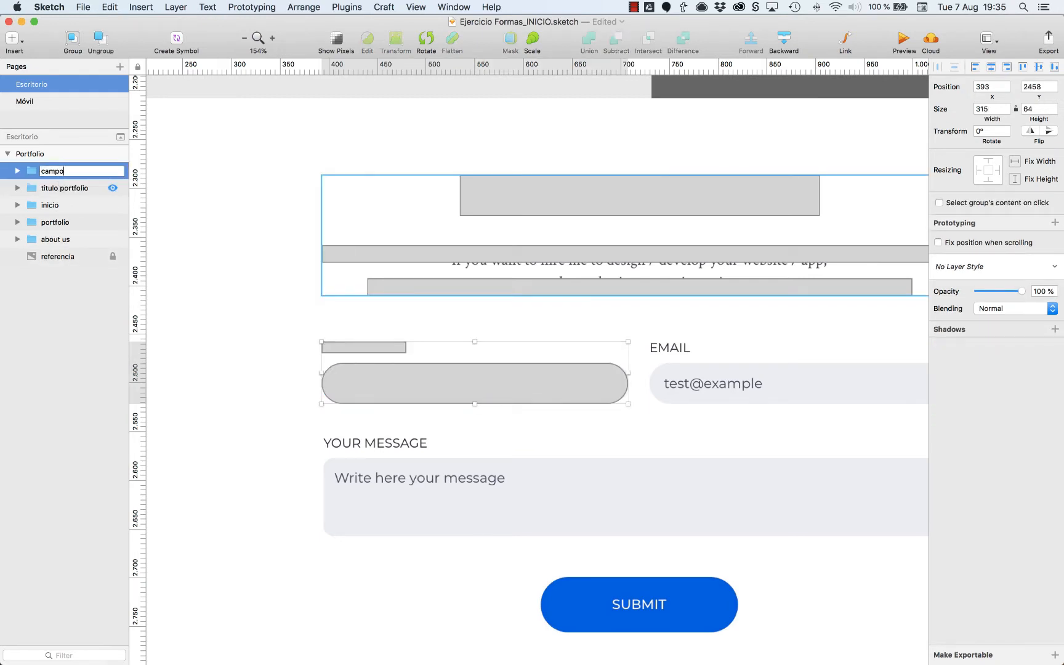
{"action": "key", "text": "Return"}
Duplicate the campo group over the Email field and again over the Your Message field.
{"action": "left_click_drag", "start_coordinate": [380, 389], "coordinate": [712, 402]}
{"action": "scroll", "coordinate": [659, 425], "scroll_direction": "right", "scroll_amount": 2}
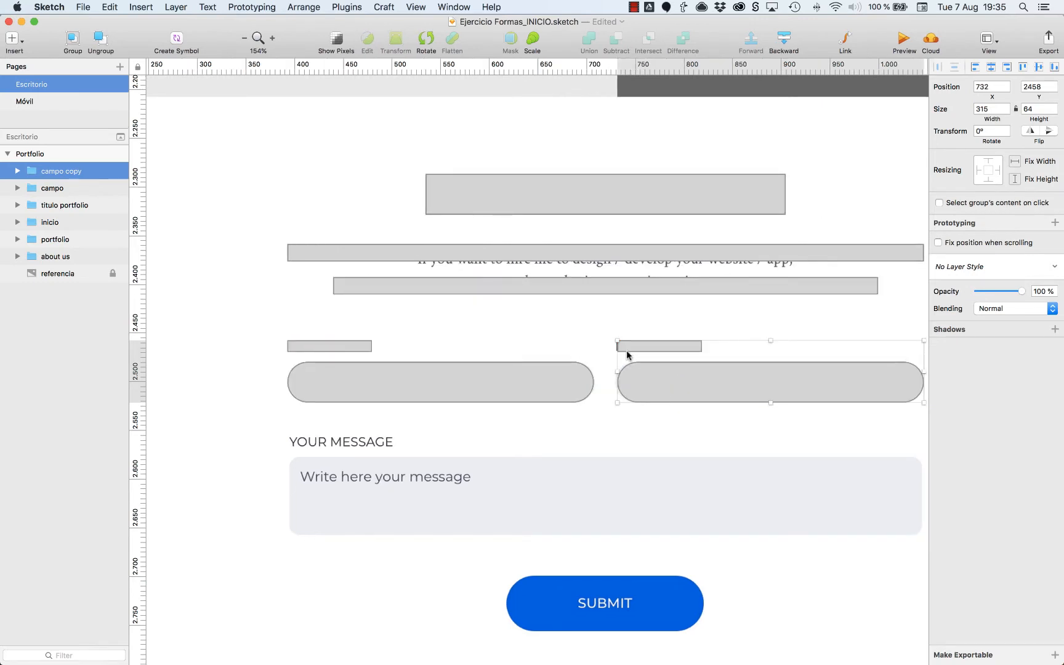
{"action": "left_click_drag", "start_coordinate": [412, 380], "coordinate": [410, 474]}
Resize the message field's rectangle to 651 × 80 and reduce its corner radius to 9.
{"action": "scroll", "coordinate": [512, 466], "scroll_direction": "down", "scroll_amount": 3}
{"action": "double_click", "coordinate": [527, 404]}
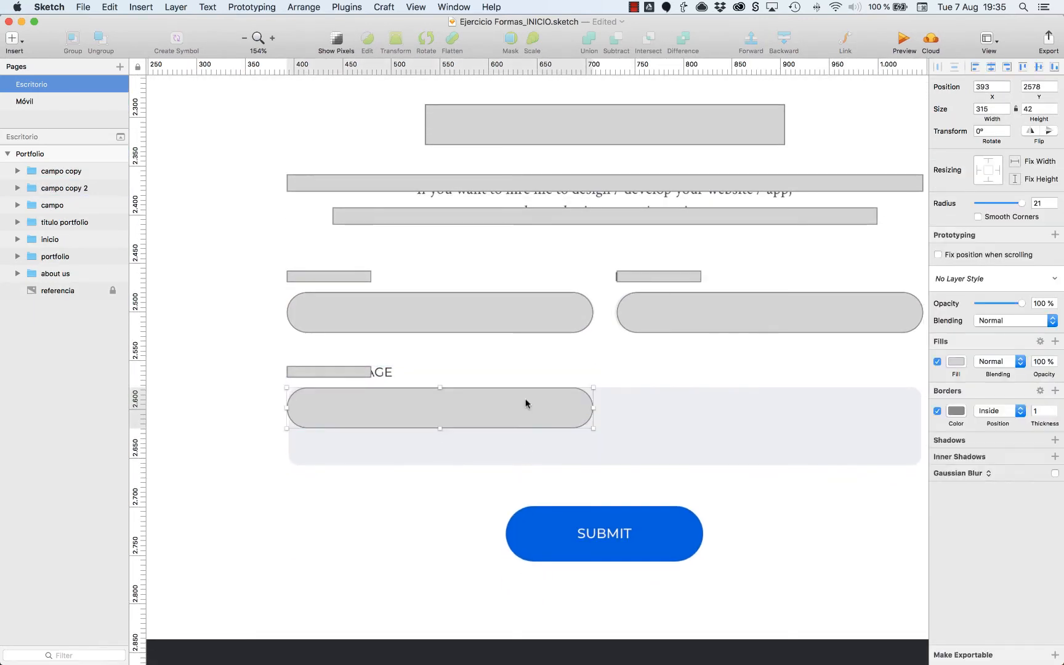
{"action": "scroll", "coordinate": [591, 427], "scroll_direction": "right", "scroll_amount": 5}
{"action": "left_click_drag", "start_coordinate": [428, 427], "coordinate": [754, 458]}
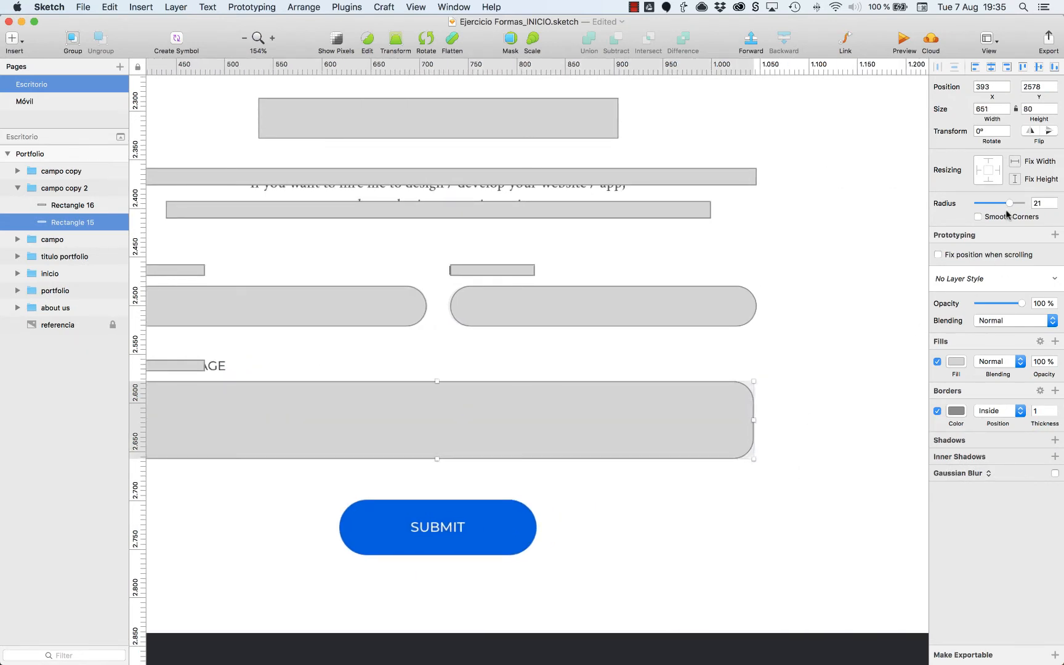
{"action": "left_click_drag", "start_coordinate": [1008, 204], "coordinate": [998, 204]}
Copy the rounded button from the portfolio section and place the copy over the SUBMIT button at X 620, Y 2700.
{"action": "scroll", "coordinate": [641, 463], "scroll_direction": "left", "scroll_amount": 5}
{"action": "scroll", "coordinate": [599, 512], "scroll_direction": "up", "scroll_amount": 10}
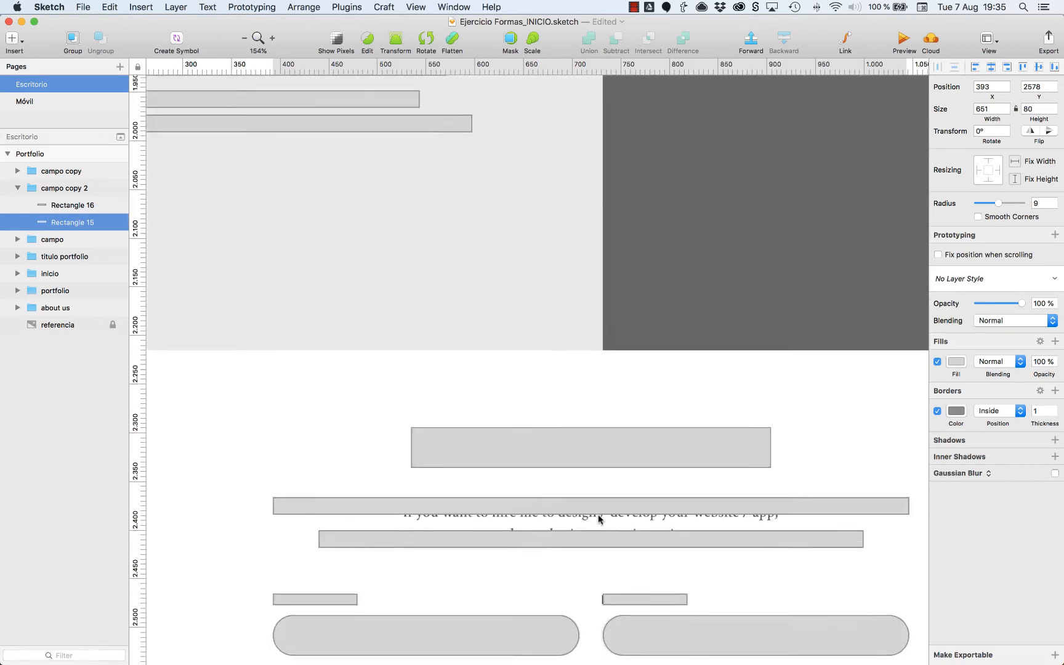
{"action": "scroll", "coordinate": [597, 517], "scroll_direction": "up", "scroll_amount": 15}
{"action": "left_click", "coordinate": [563, 300]}
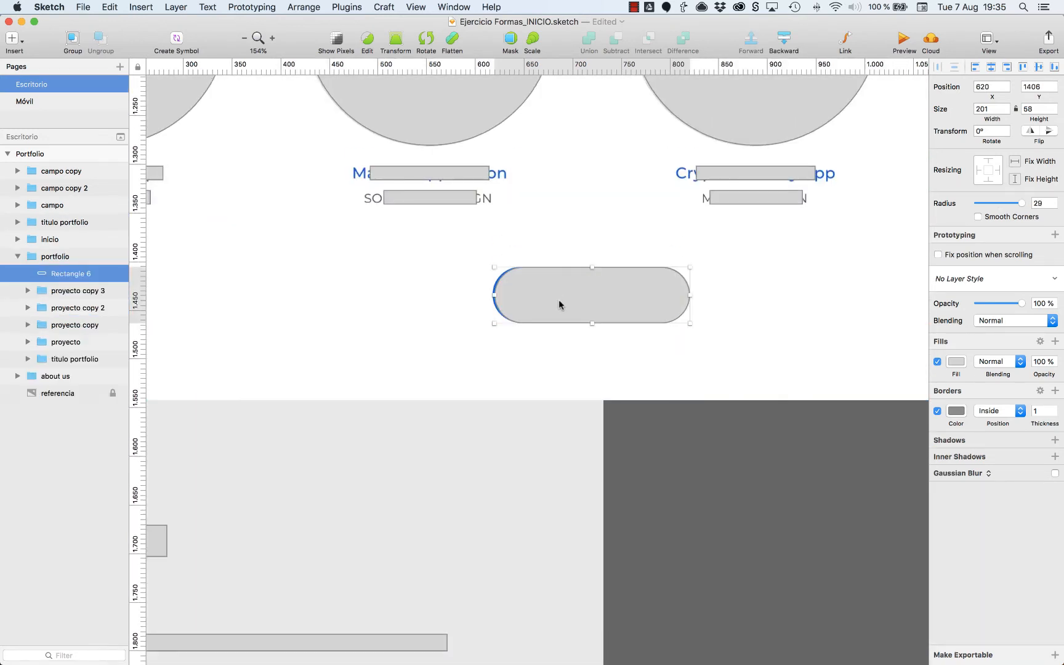
{"action": "scroll", "coordinate": [557, 302], "scroll_direction": "down", "scroll_amount": 20}
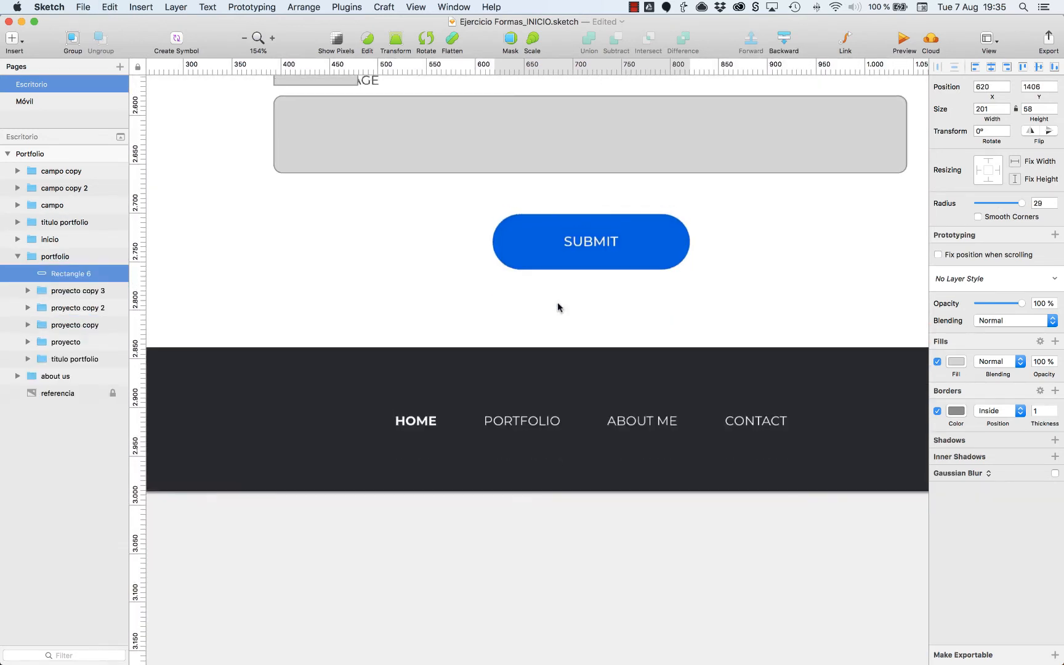
{"action": "scroll", "coordinate": [618, 354], "scroll_direction": "up", "scroll_amount": 1}
{"action": "key", "text": "Escape"}
{"action": "key", "text": "Escape"}
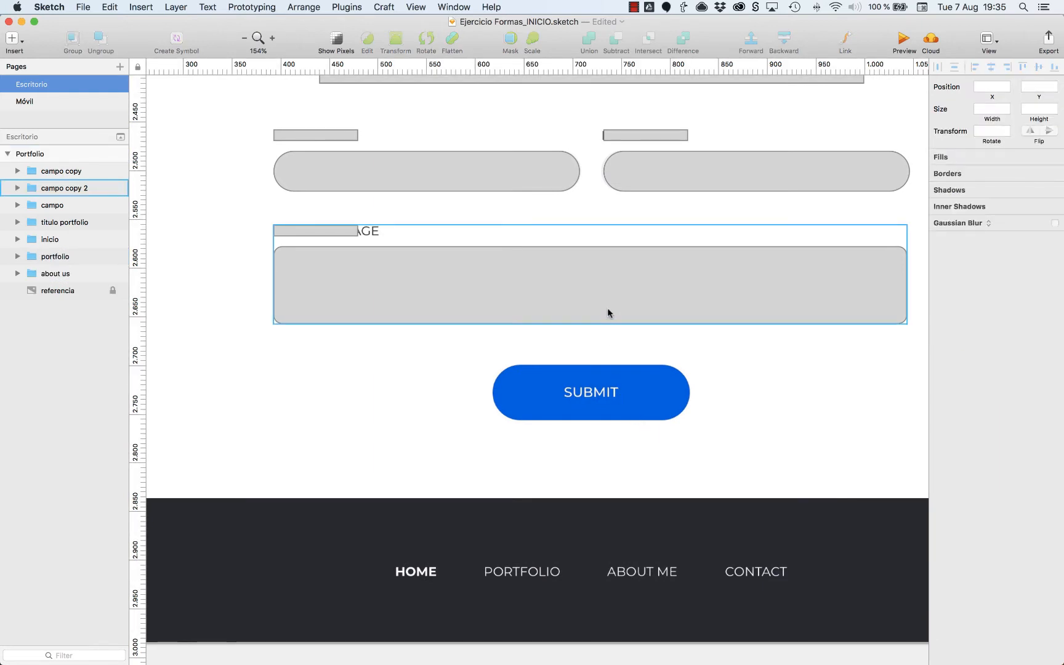
{"action": "left_click", "coordinate": [607, 309]}
{"action": "key", "text": "super+v"}
{"action": "left_click_drag", "start_coordinate": [532, 363], "coordinate": [585, 398]}
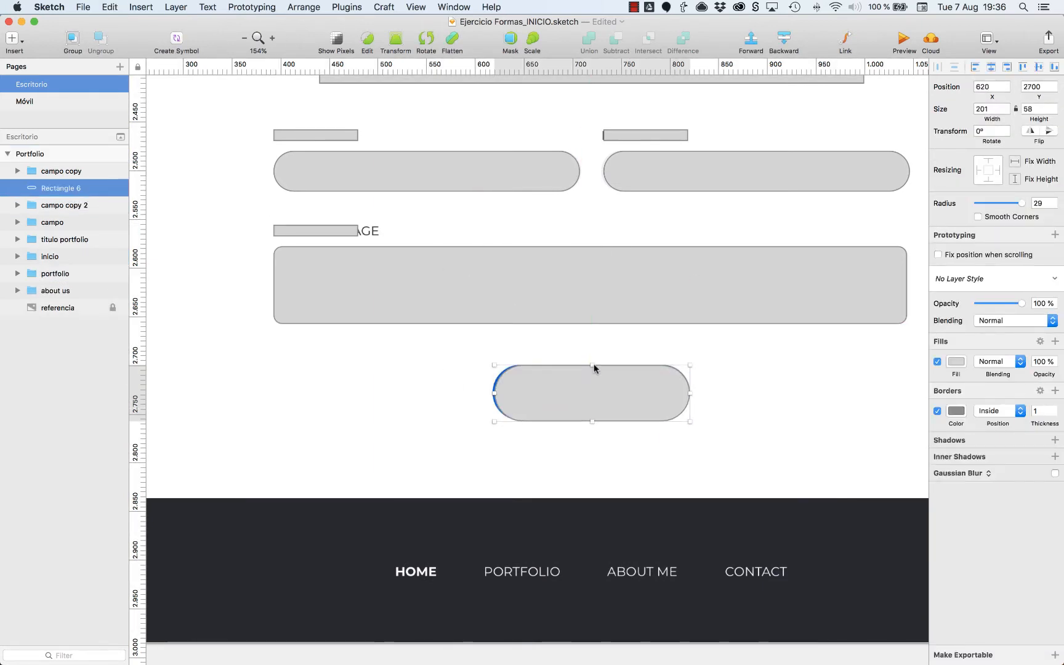
Group the contact form's field groups and submit button, and name the group formulario.
{"action": "left_click", "coordinate": [61, 171]}
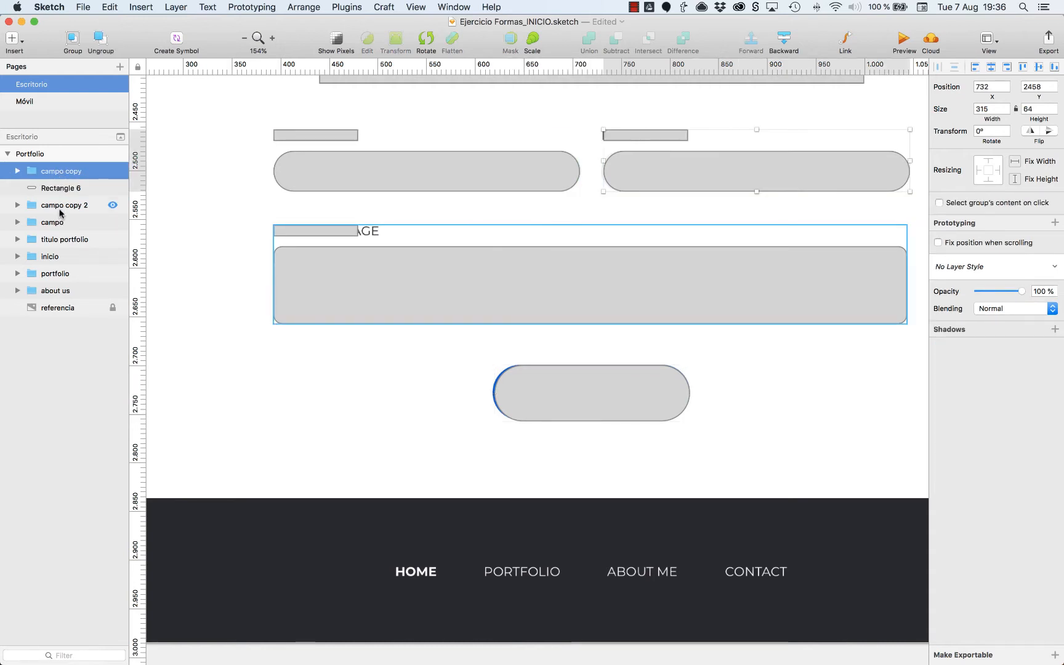
{"action": "left_click", "coordinate": [64, 207], "text": "shift"}
{"action": "key", "text": "super+g"}
{"action": "type", "text": "formu"}
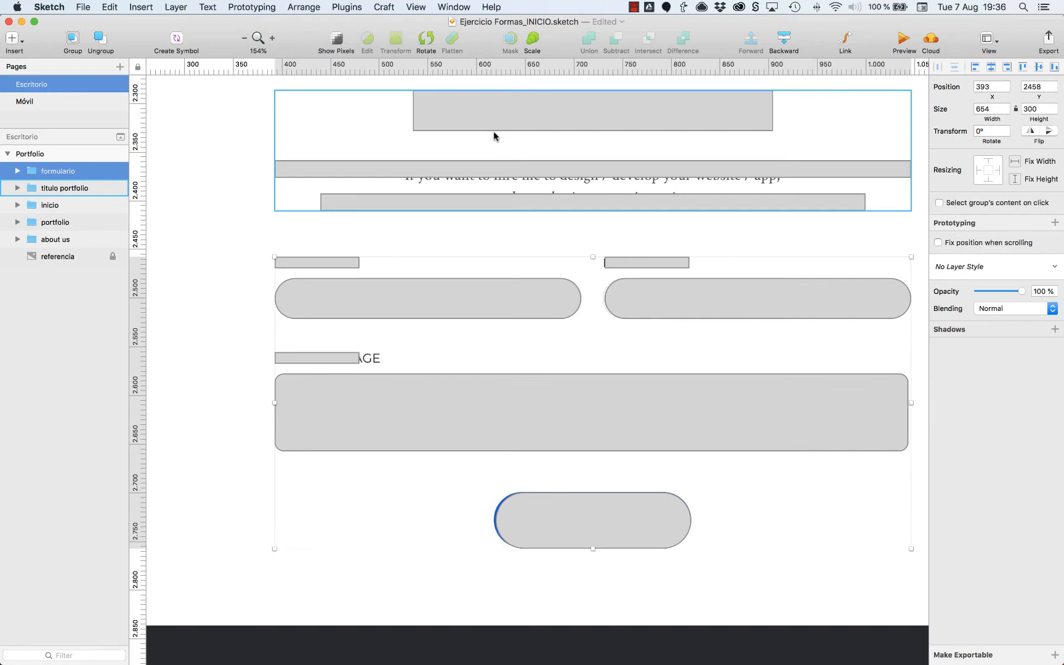
Move the Contact Me title group above formulario in the layer order and rename it titulo contacto.
{"action": "left_click", "coordinate": [493, 130]}
{"action": "key", "text": "alt+super+Up"}
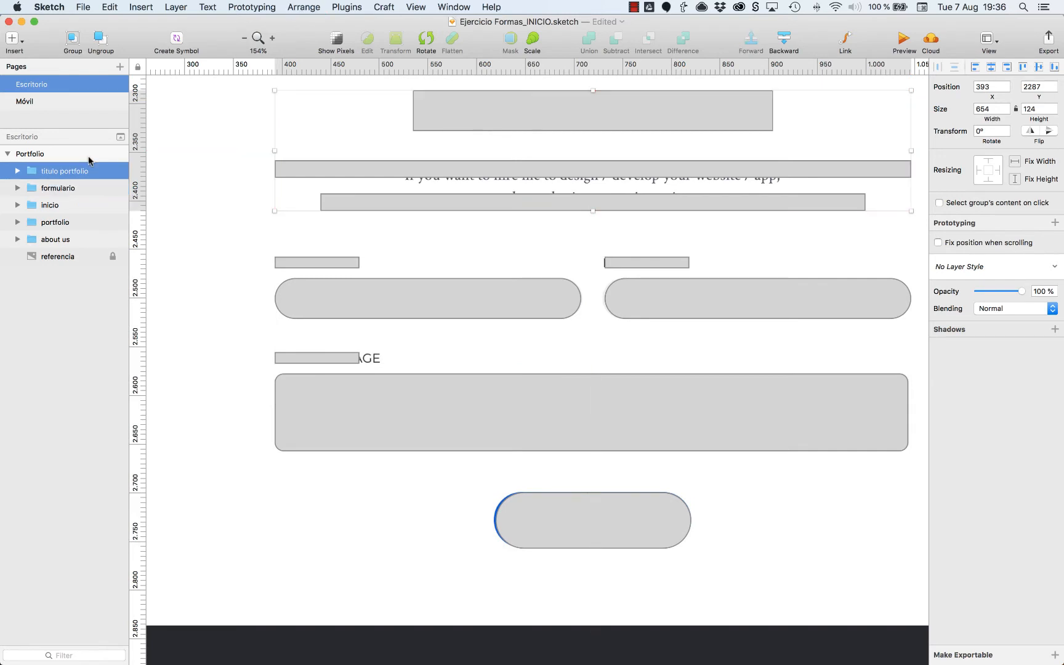
{"action": "key", "text": "super+r"}
{"action": "key", "text": "Right"}
{"action": "key", "text": "alt+shift+Left"}
{"action": "type", "text": "contac"}
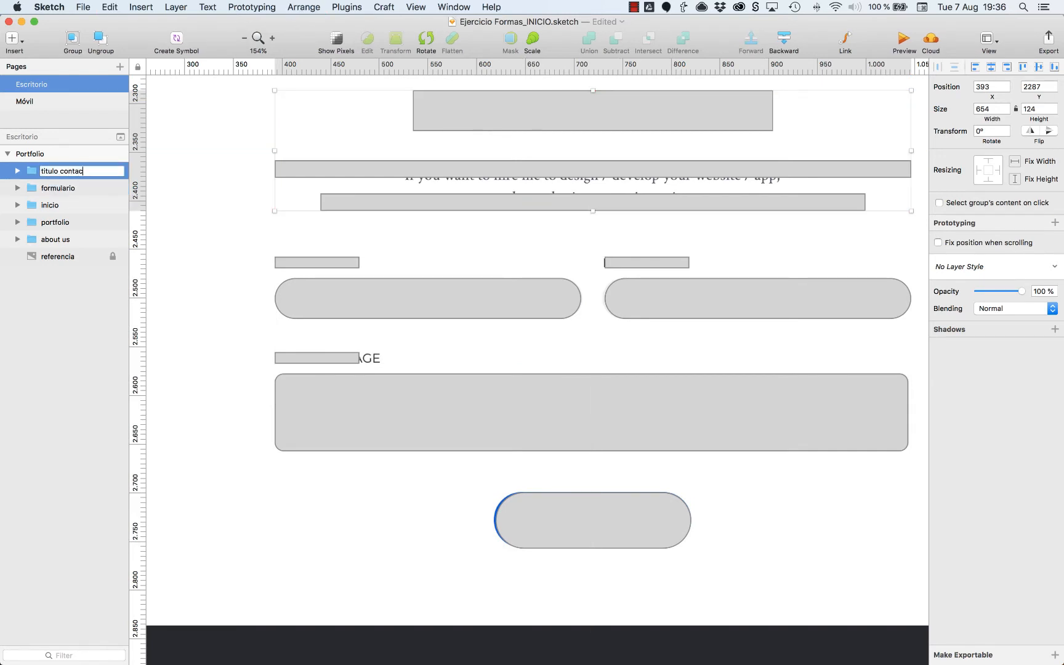
{"action": "type", "text": "to"}
{"action": "key", "text": "Return"}
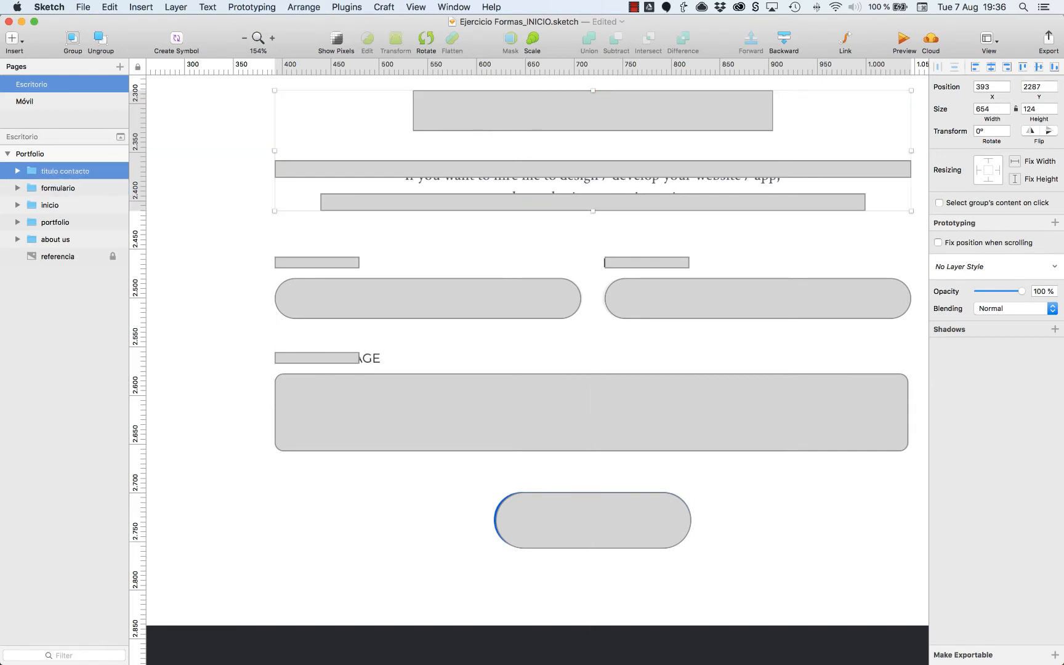
Group titulo contacto with formulario, name the group contacto, and move it below about us in the layer order.
{"action": "left_click", "coordinate": [57, 193], "text": "shift"}
{"action": "key", "text": "super+g"}
{"action": "key", "text": "super+r"}
{"action": "type", "text": "c"}
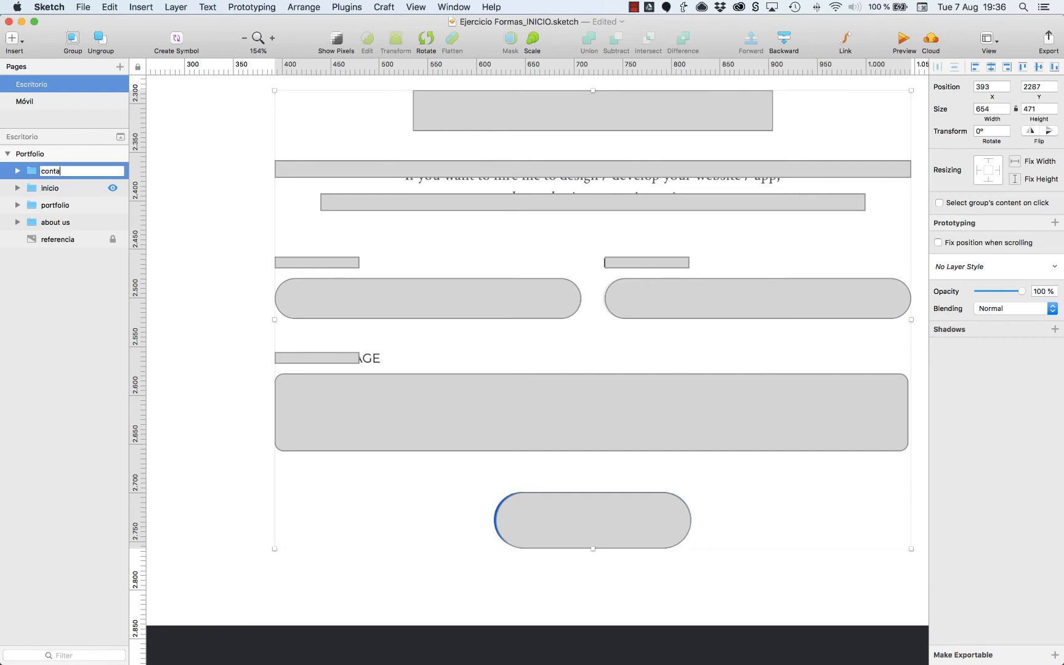
{"action": "key", "text": "Return"}
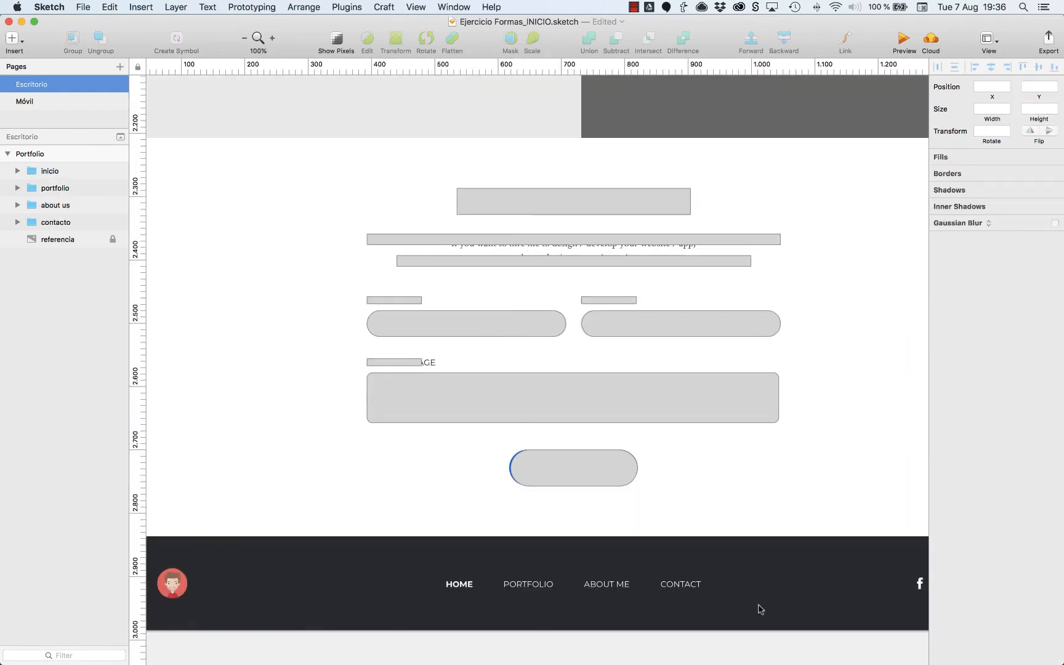
Draw a borderless dark grey 1440 × 149 rectangle over the footer and move it below referencia in the layer order.
{"action": "scroll", "coordinate": [760, 608], "scroll_direction": "down", "scroll_amount": 3}
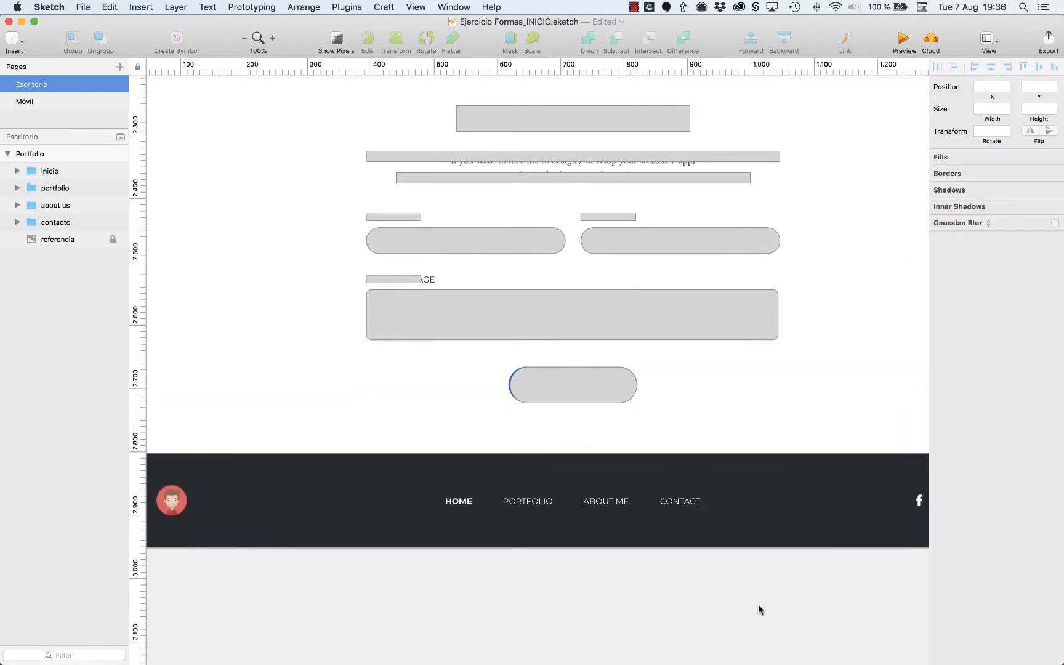
{"action": "key", "text": "super+minus"}
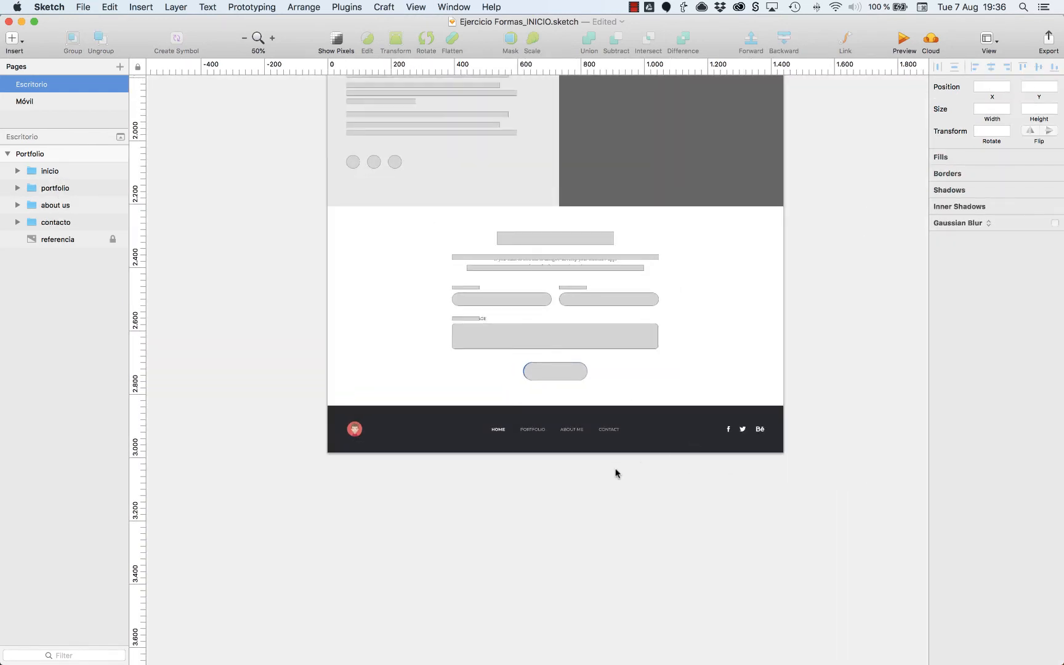
{"action": "key", "text": "r"}
{"action": "left_click_drag", "start_coordinate": [328, 452], "coordinate": [816, 423]}
{"action": "left_click", "coordinate": [957, 362]}
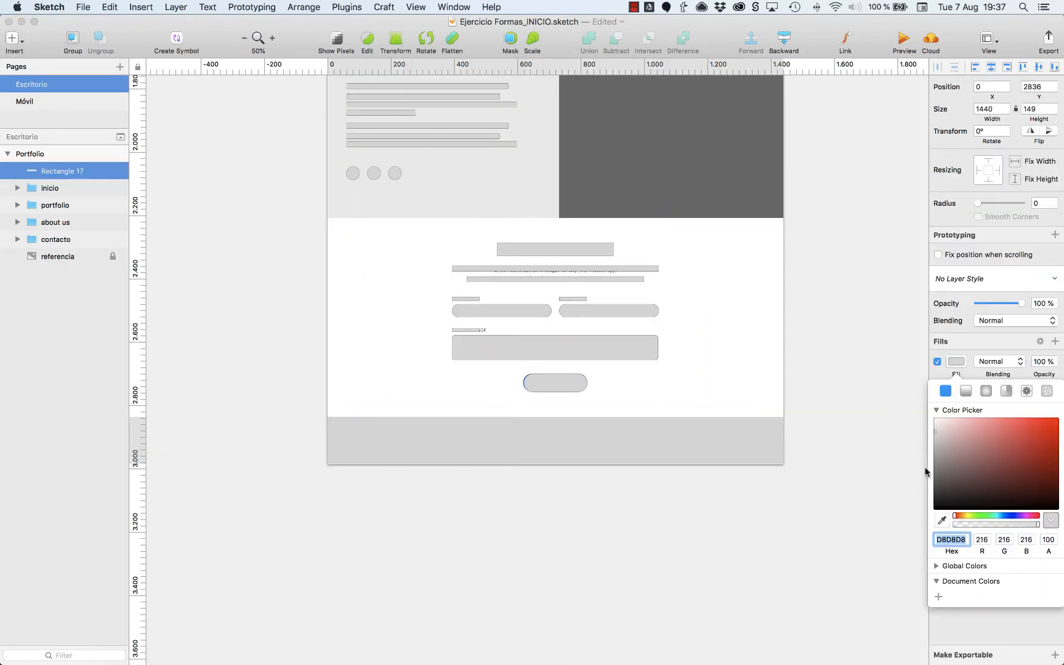
{"action": "left_click", "coordinate": [937, 483]}
{"action": "left_click", "coordinate": [865, 449]}
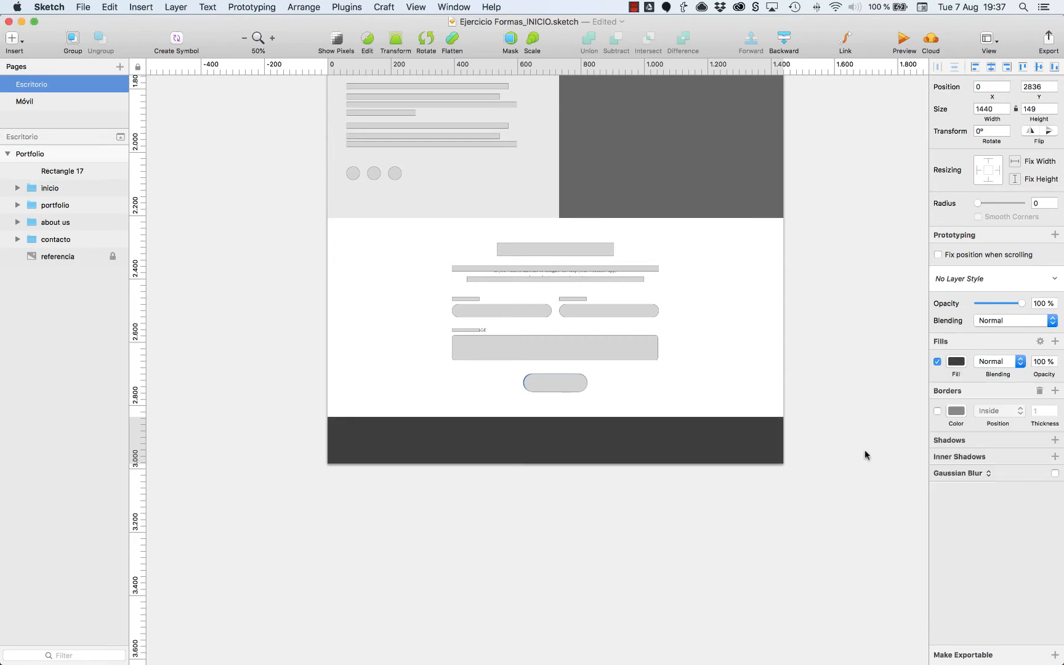
{"action": "left_click_drag", "start_coordinate": [57, 171], "coordinate": [60, 266]}
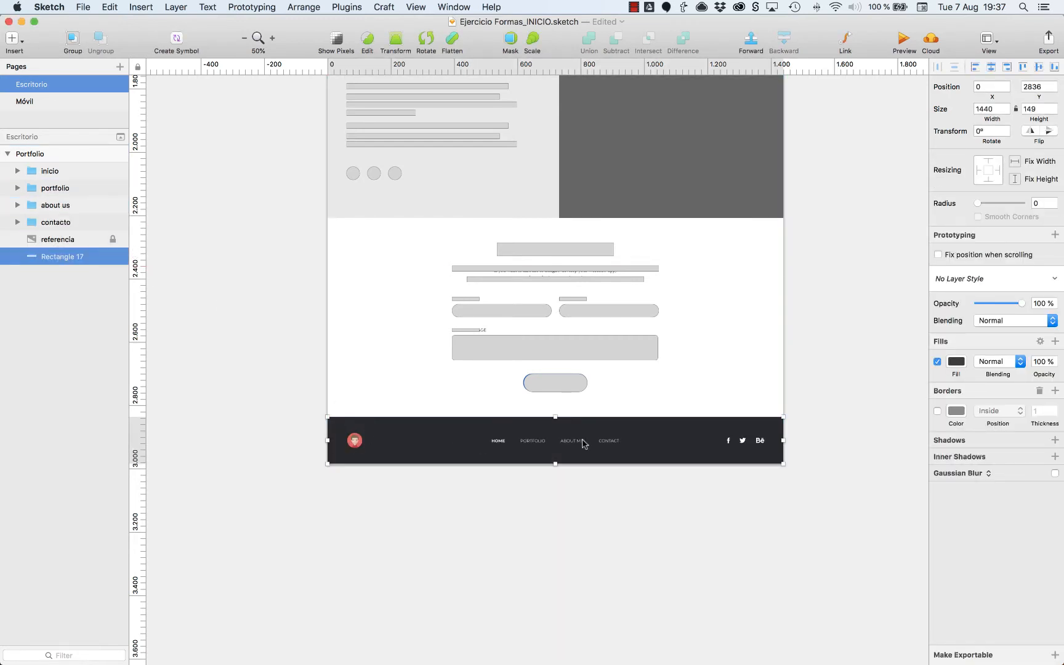
Copy the Encabezado group from the inicio section, paste it near the footer and move it above referencia in the layer order.
{"action": "scroll", "coordinate": [515, 435], "scroll_direction": "up", "scroll_amount": 20}
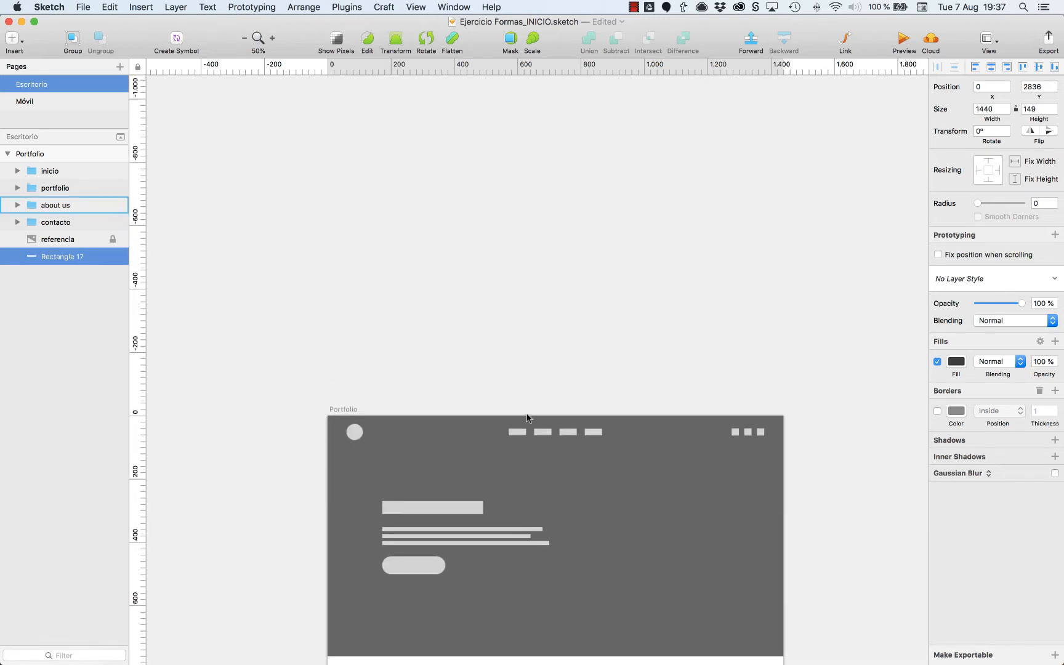
{"action": "double_click", "coordinate": [548, 434]}
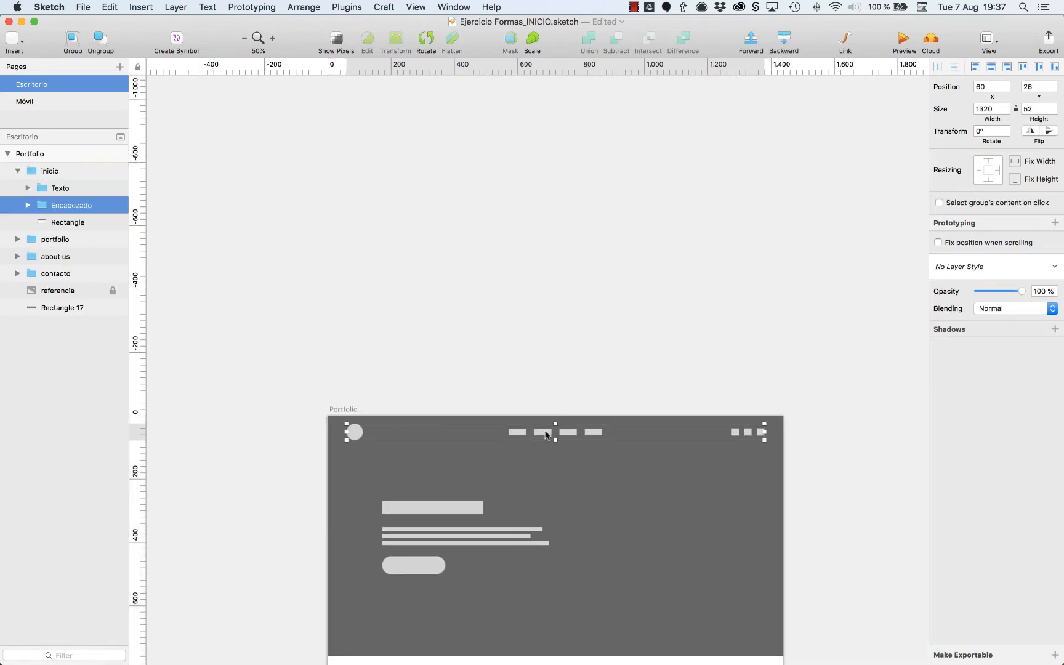
{"action": "key", "text": "super+x"}
{"action": "left_click", "coordinate": [43, 257]}
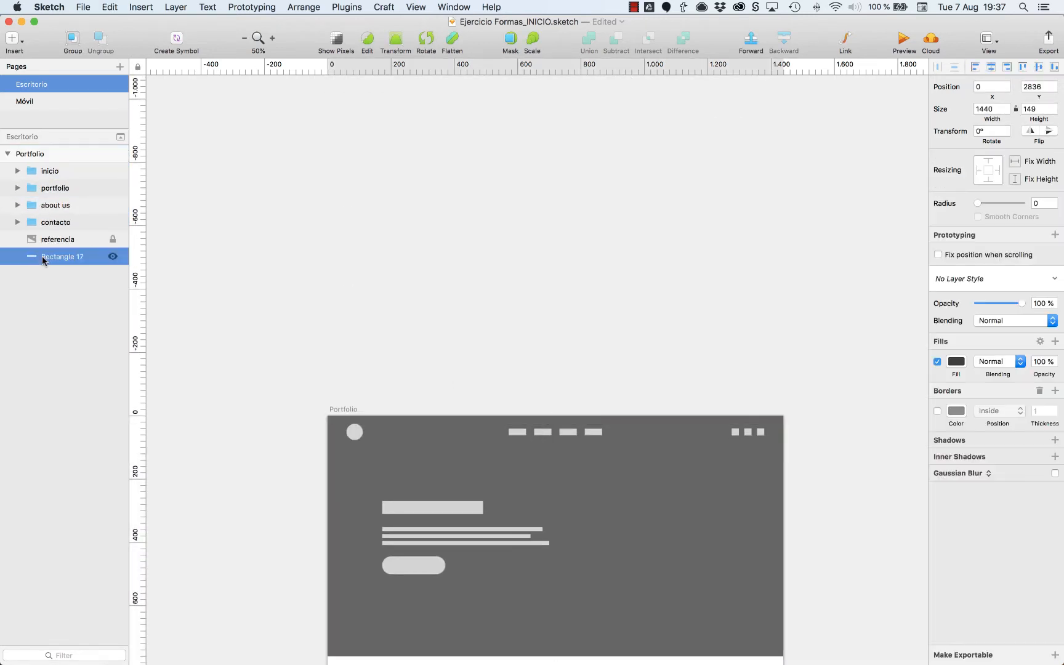
{"action": "key", "text": "super+2"}
{"action": "key", "text": "super+v"}
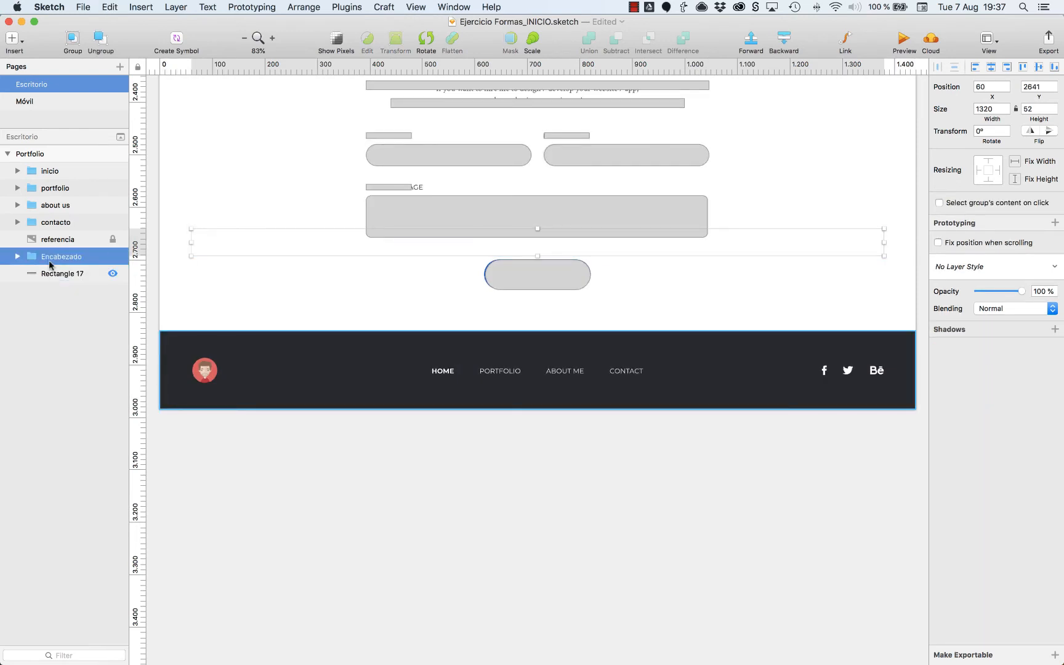
{"action": "left_click_drag", "start_coordinate": [50, 265], "coordinate": [45, 234]}
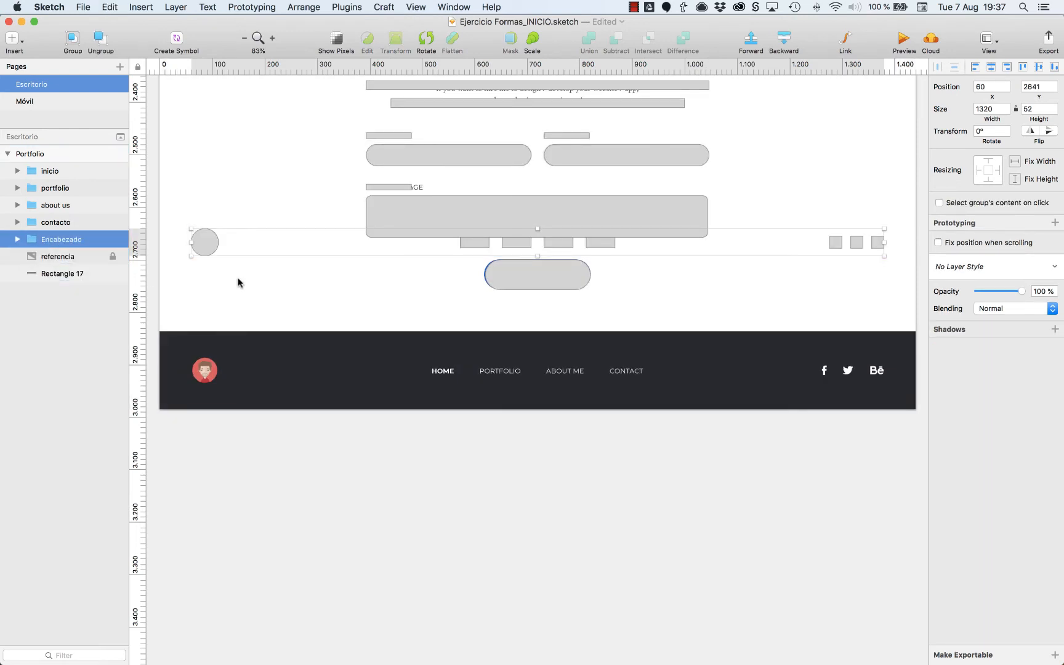
Move the pasted Encabezado group down into the footer area, to Y position 2884.
{"action": "key", "text": "shift+Down"}
{"action": "key", "text": "shift+Down"}
{"action": "key", "text": "shift+Down"}
{"action": "key", "text": "shift+Down"}
{"action": "key", "text": "shift+Down"}
{"action": "key", "text": "shift+Down"}
{"action": "key", "text": "shift+Down"}
{"action": "key", "text": "shift+Down"}
{"action": "key", "text": "shift+Down"}
{"action": "key", "text": "shift+Down"}
{"action": "key", "text": "shift+Down"}
{"action": "key", "text": "shift+Down"}
{"action": "key", "text": "shift+Down"}
{"action": "key", "text": "shift+Down"}
{"action": "key", "text": "shift+Down"}
{"action": "key", "text": "shift+Down"}
{"action": "key", "text": "shift+Down"}
{"action": "key", "text": "shift+Down"}
{"action": "key", "text": "shift+Down"}
{"action": "key", "text": "shift+Down"}
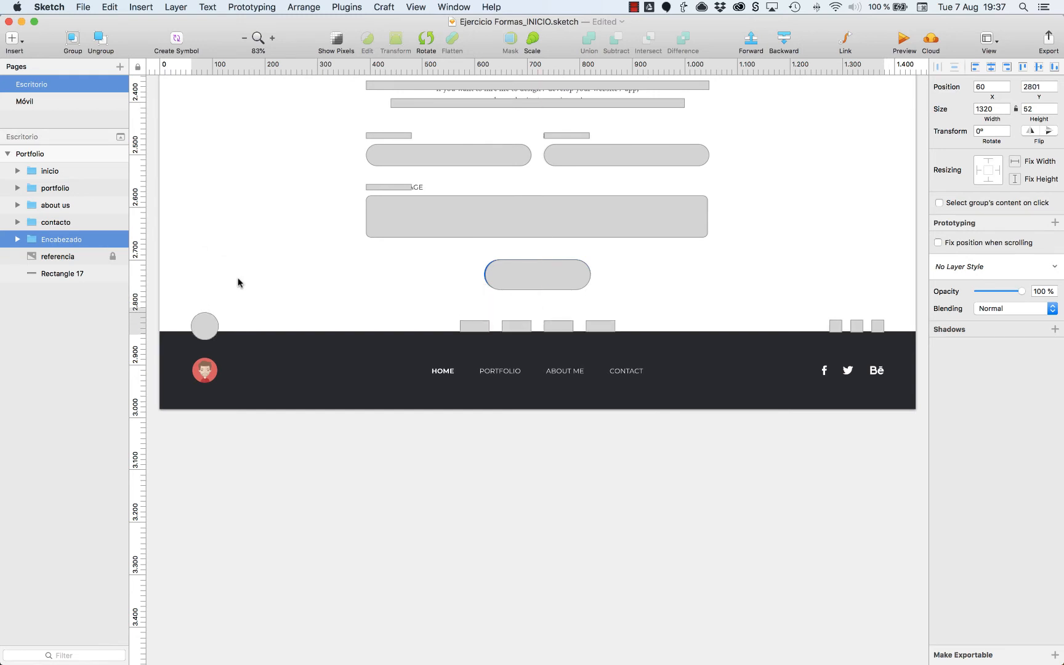
{"action": "key", "text": "shift+Down"}
{"action": "key", "text": "Down"}
{"action": "key", "text": "Down"}
{"action": "key", "text": "Down"}
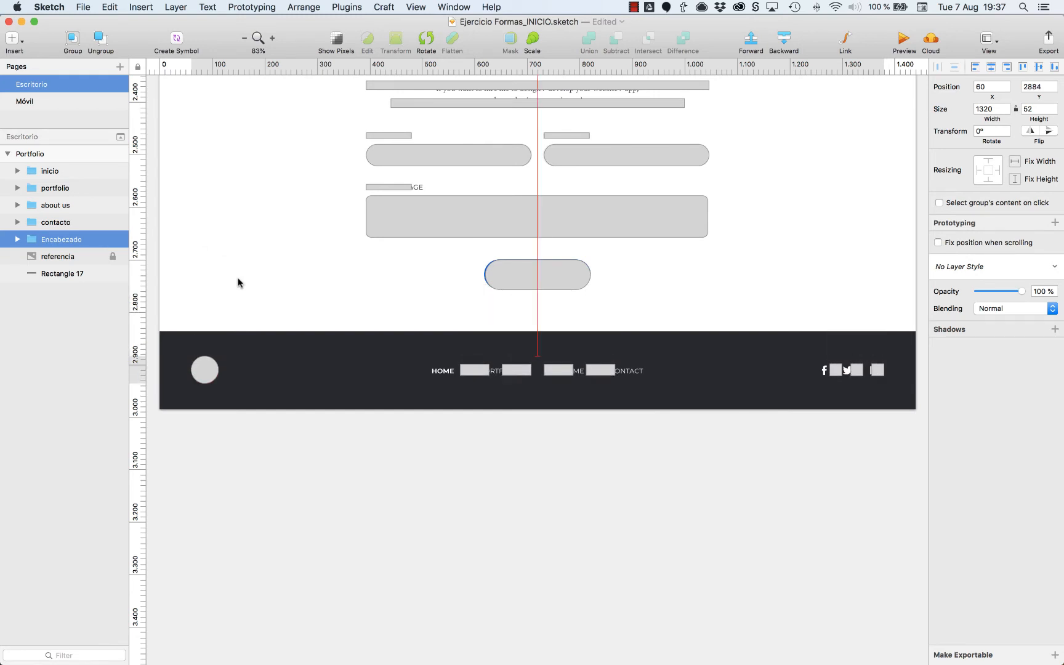
Move the dark footer rectangle above referencia in the layer order, group it with the Encabezado copy, and name the group footer.
{"action": "left_click_drag", "start_coordinate": [52, 274], "coordinate": [54, 251]}
{"action": "left_click", "coordinate": [588, 374]}
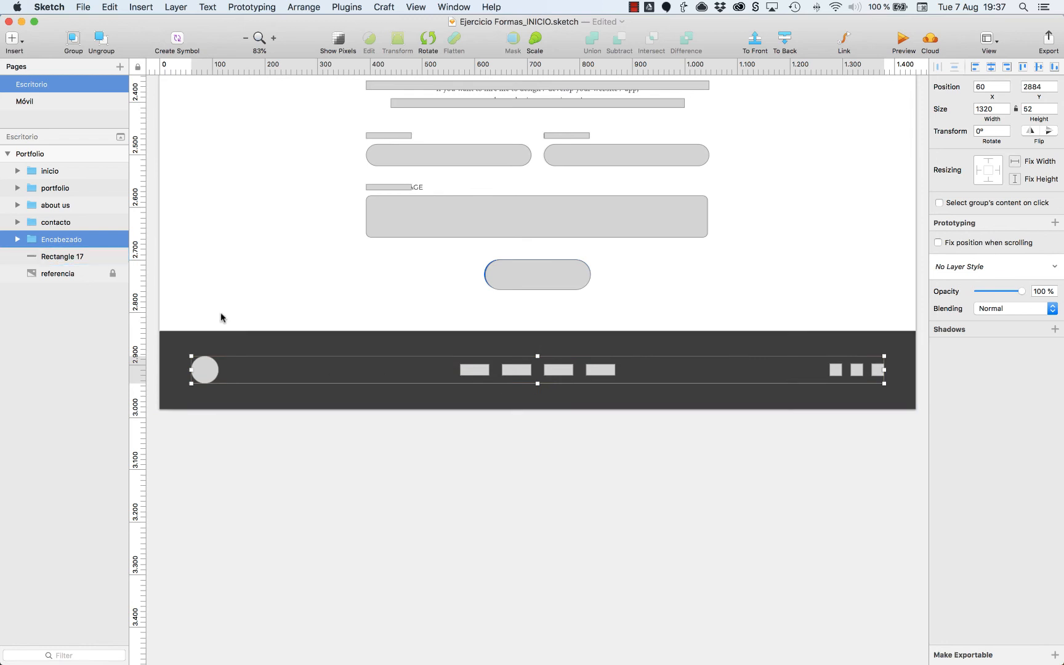
{"action": "left_click", "coordinate": [77, 257], "text": "shift"}
{"action": "key", "text": "cmd+g"}
{"action": "key", "text": "cmd+r"}
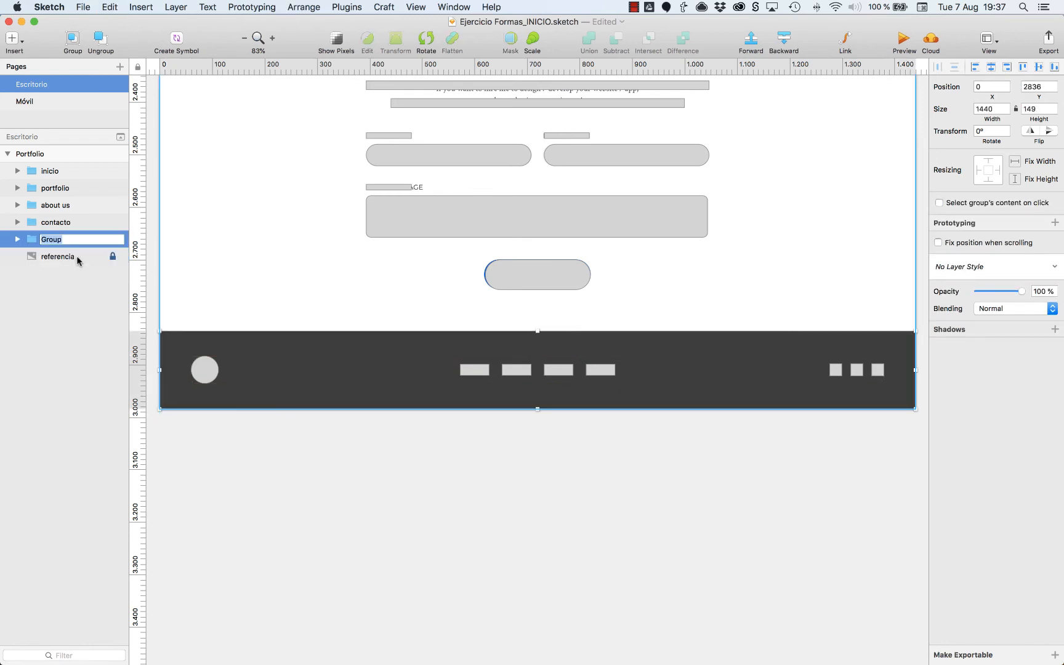
{"action": "key", "text": "Return"}
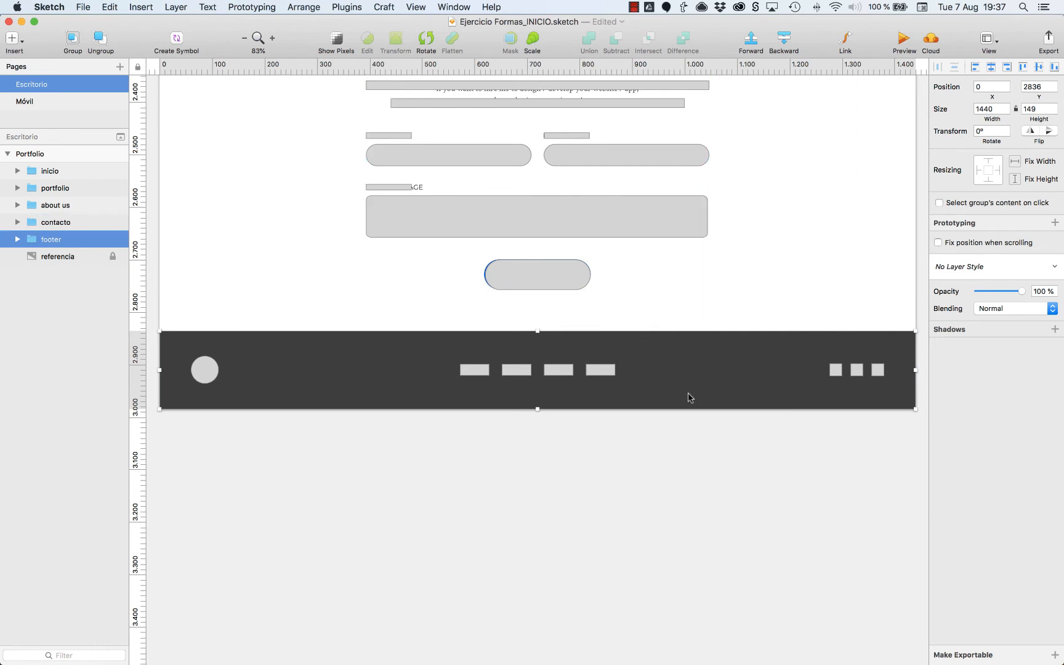
{"action": "left_click", "coordinate": [665, 423]}
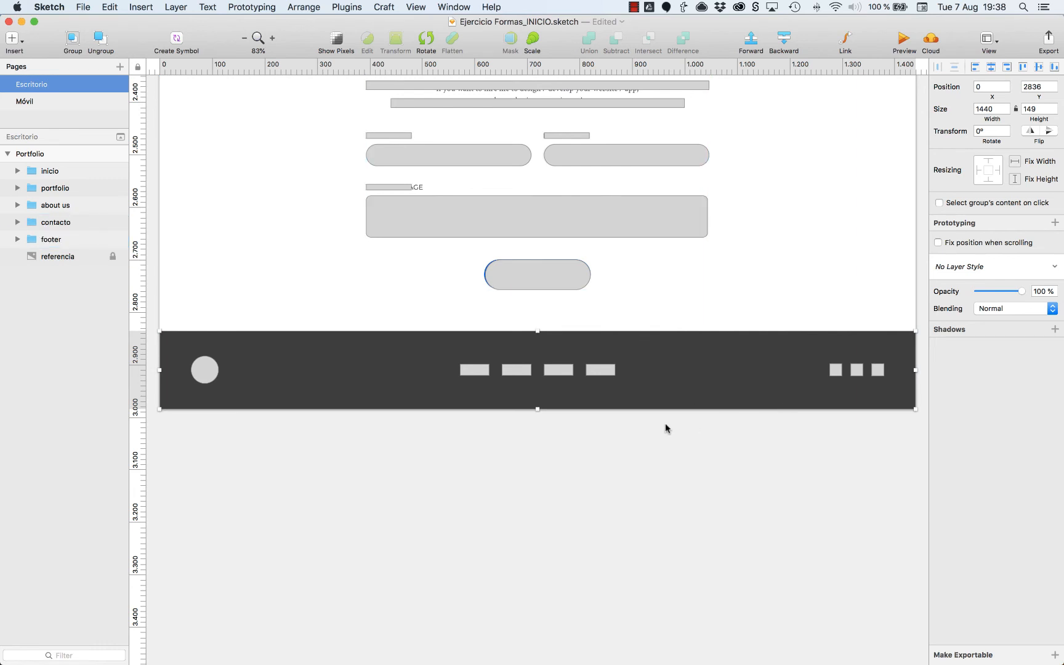
Unlock the referencia image layer and hide it.
{"action": "key", "text": "super+minus"}
{"action": "scroll", "coordinate": [666, 425], "scroll_direction": "up", "scroll_amount": 5}
{"action": "scroll", "coordinate": [666, 427], "scroll_direction": "up", "scroll_amount": 5}
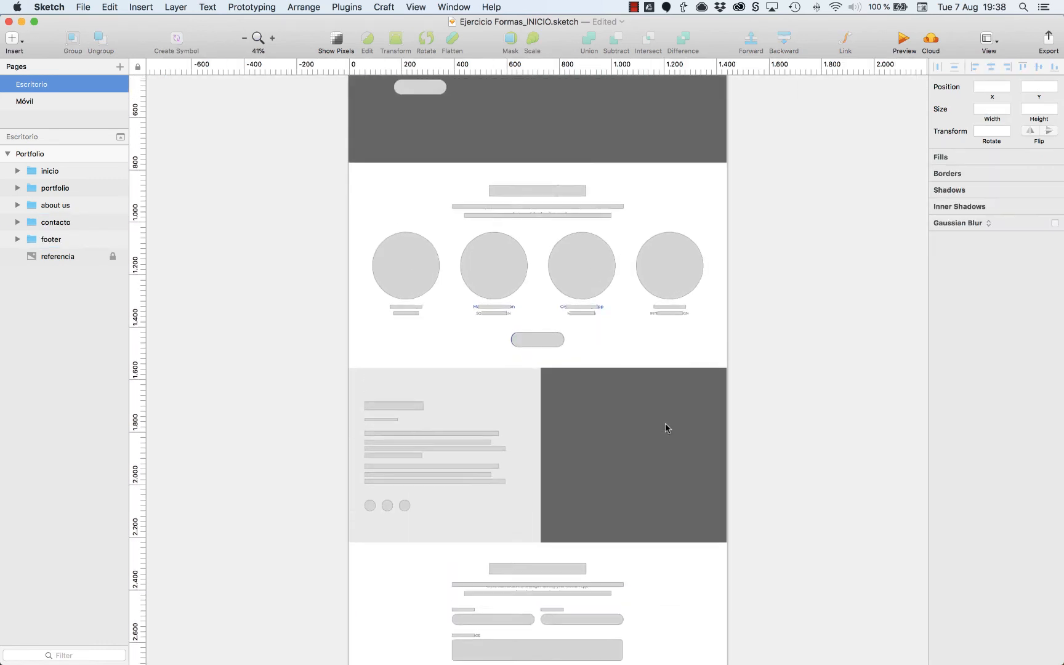
{"action": "left_click", "coordinate": [85, 261]}
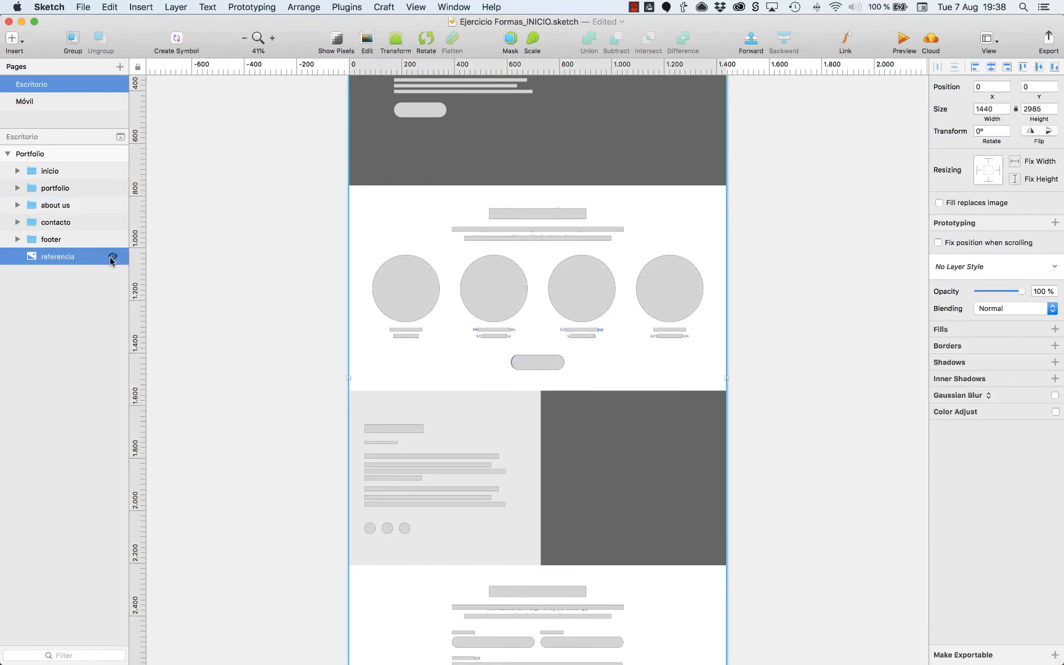
{"action": "left_click", "coordinate": [111, 257]}
{"action": "left_click", "coordinate": [213, 308]}
Review the whole Portfolio artboard from header to footer without the reference image.
{"action": "scroll", "coordinate": [316, 243], "scroll_direction": "up", "scroll_amount": 5}
{"action": "scroll", "coordinate": [316, 243], "scroll_direction": "down", "scroll_amount": 10}
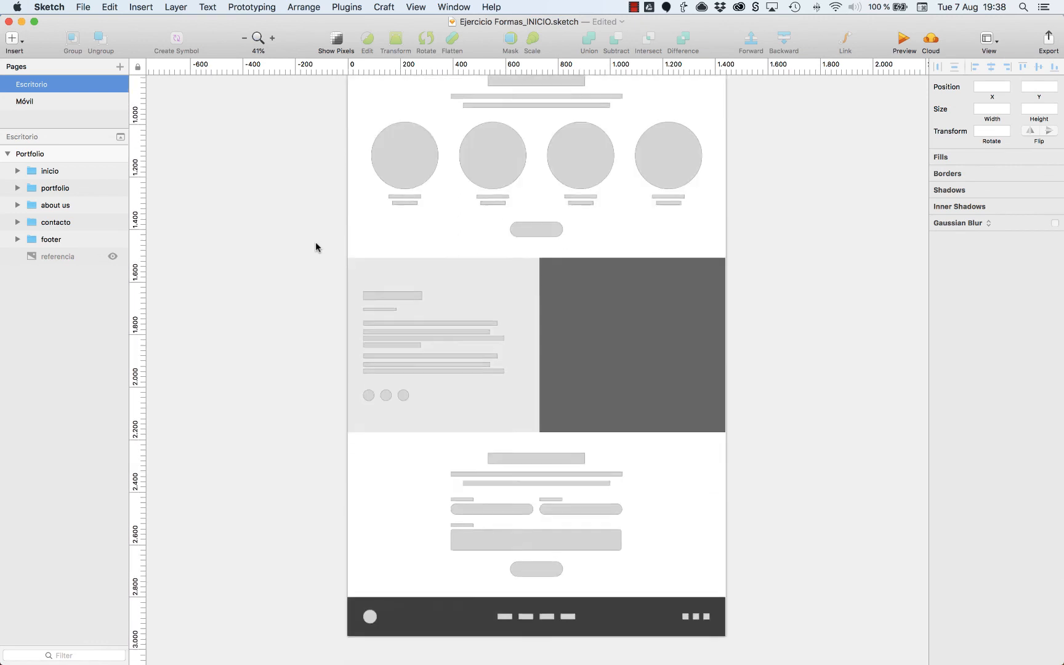
{"action": "scroll", "coordinate": [315, 245], "scroll_direction": "down", "scroll_amount": 4}
{"action": "scroll", "coordinate": [315, 244], "scroll_direction": "up", "scroll_amount": 10}
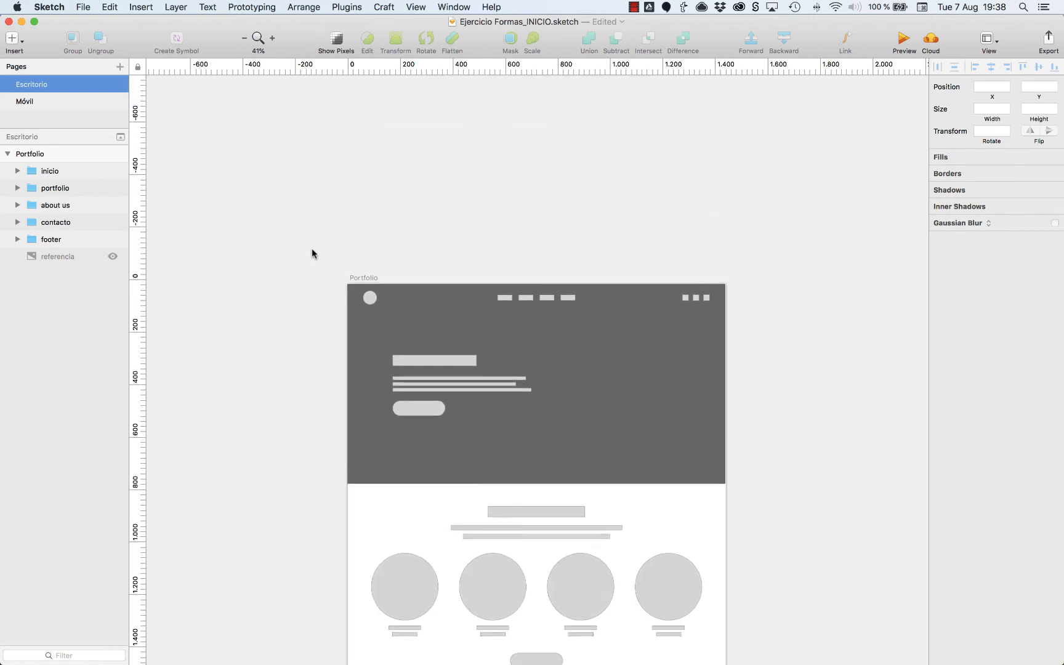
{"action": "scroll", "coordinate": [311, 248], "scroll_direction": "up", "scroll_amount": 3}
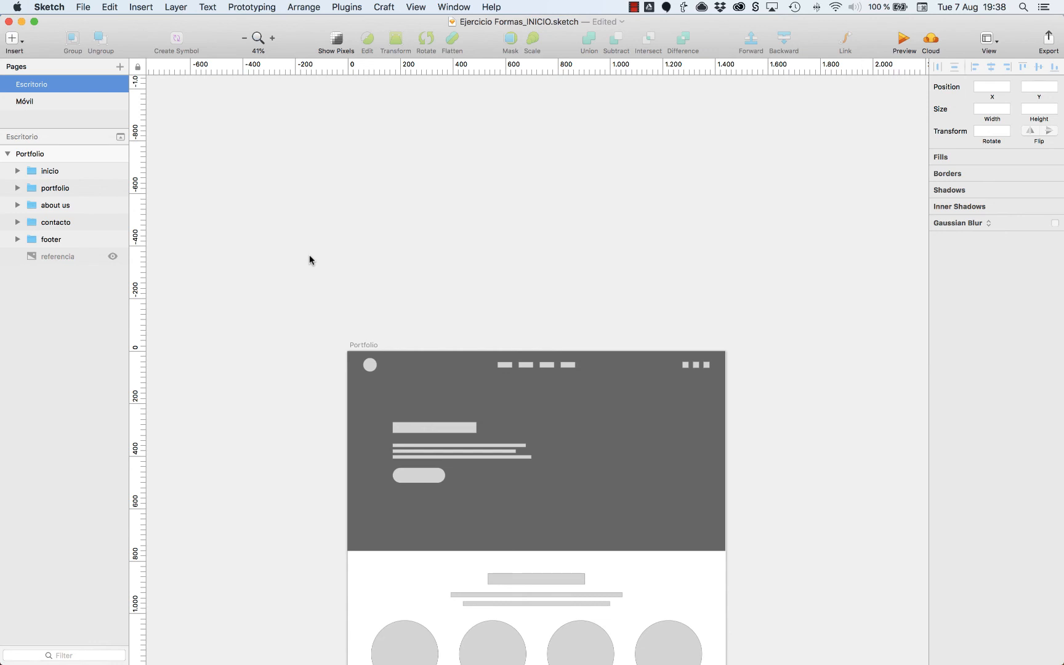
{"action": "scroll", "coordinate": [309, 260], "scroll_direction": "down", "scroll_amount": 15}
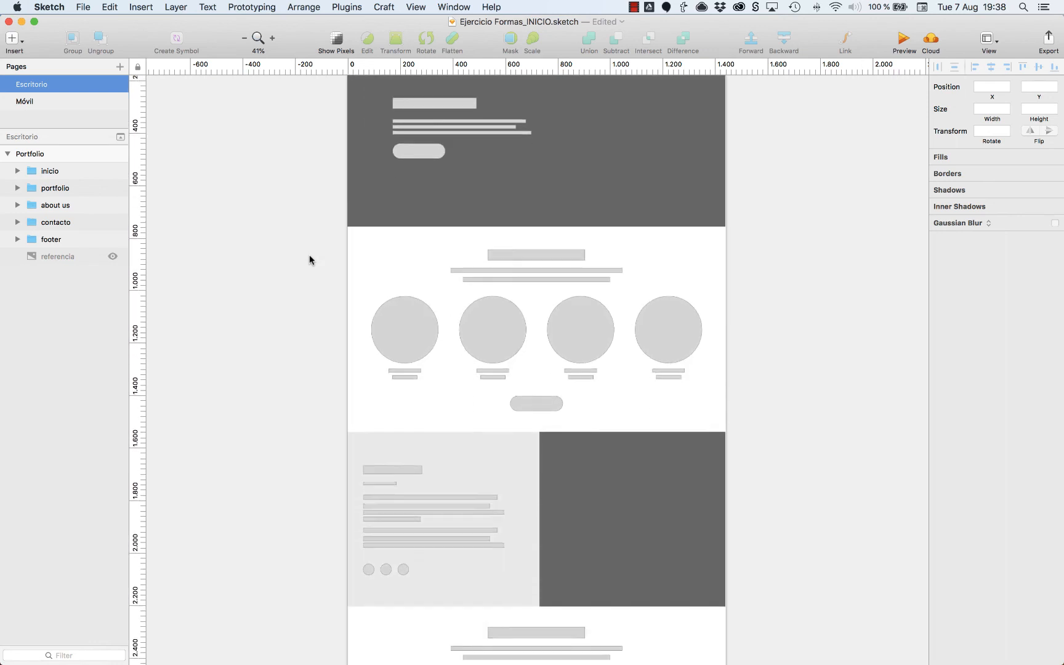
{"action": "scroll", "coordinate": [310, 259], "scroll_direction": "down", "scroll_amount": 6}
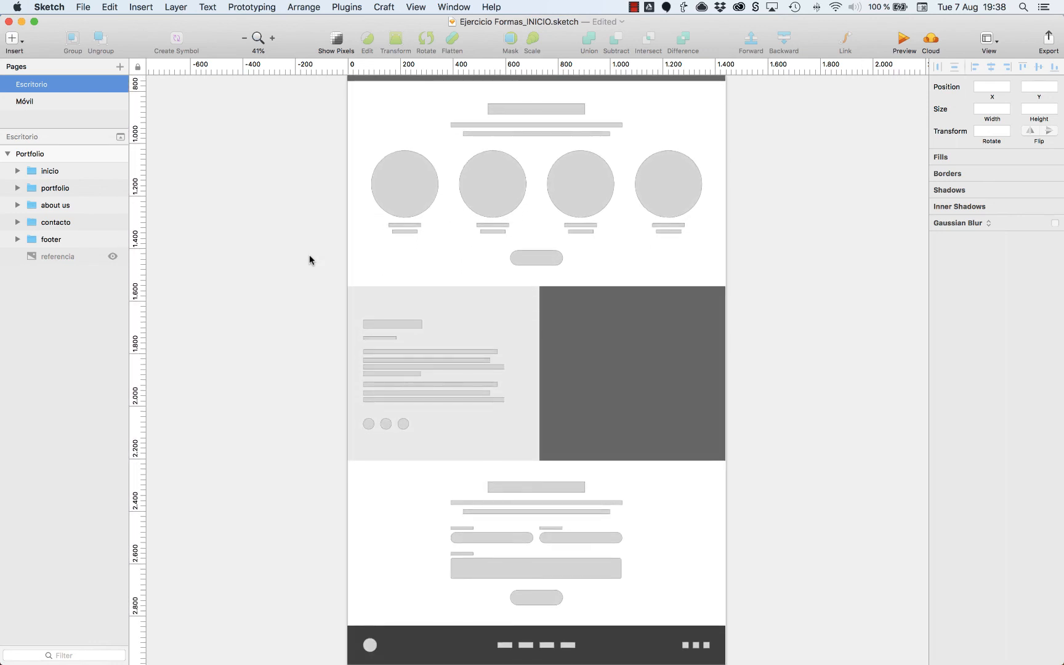